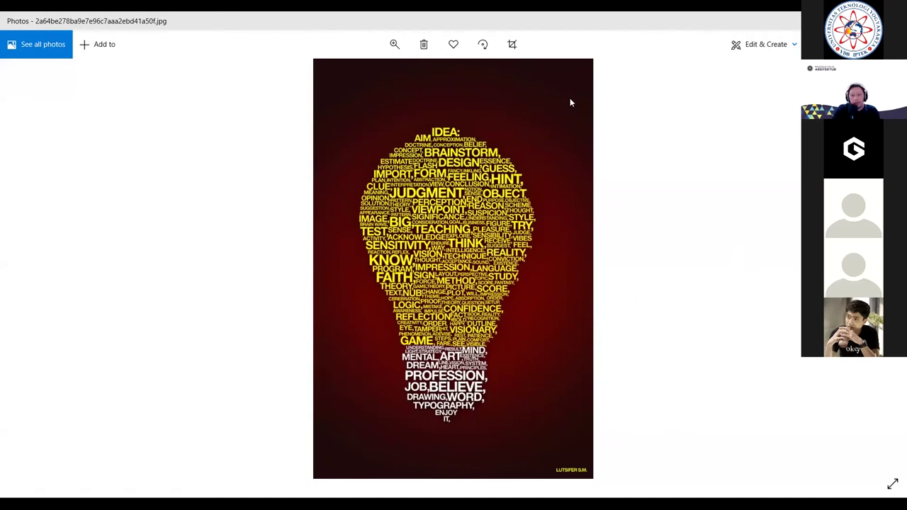
Step: Browse the typography artwork images from the light bulb poster onward, ending on the Pikachu picture
{"action": "key", "text": "Right"}
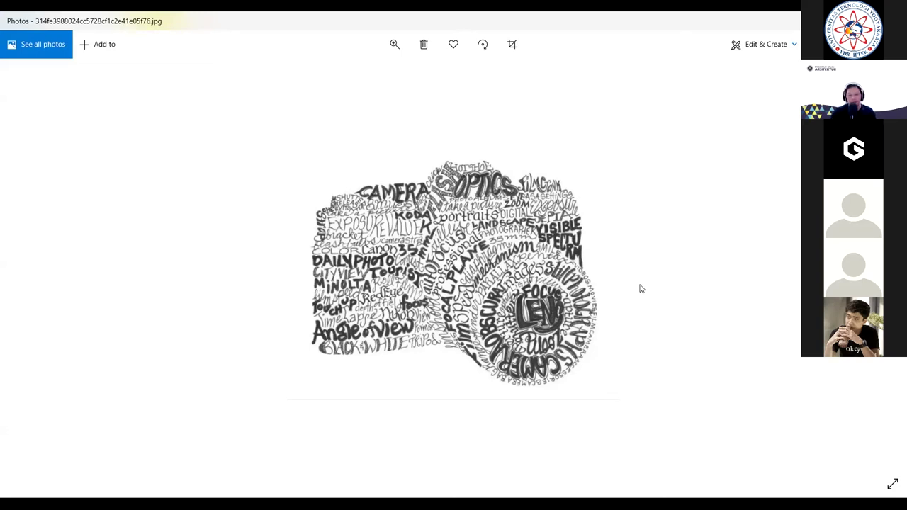
{"action": "key", "text": "Right"}
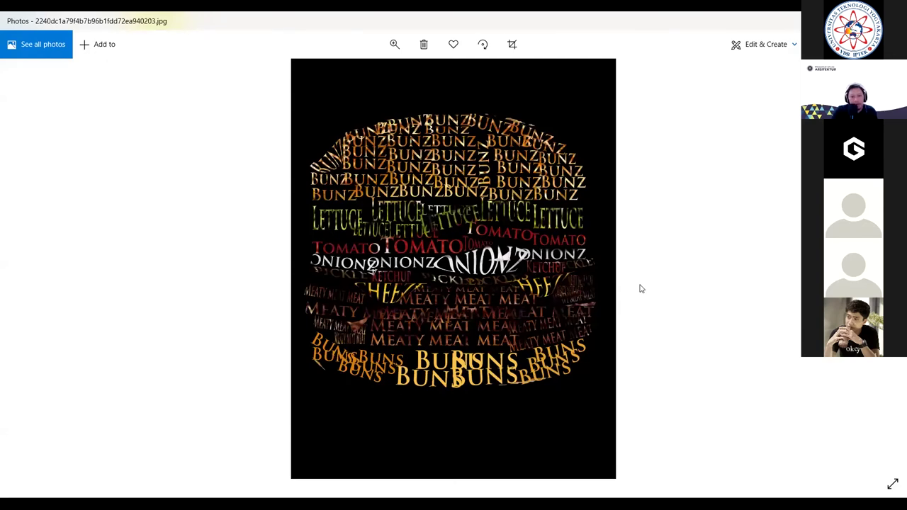
{"action": "key", "text": "Right"}
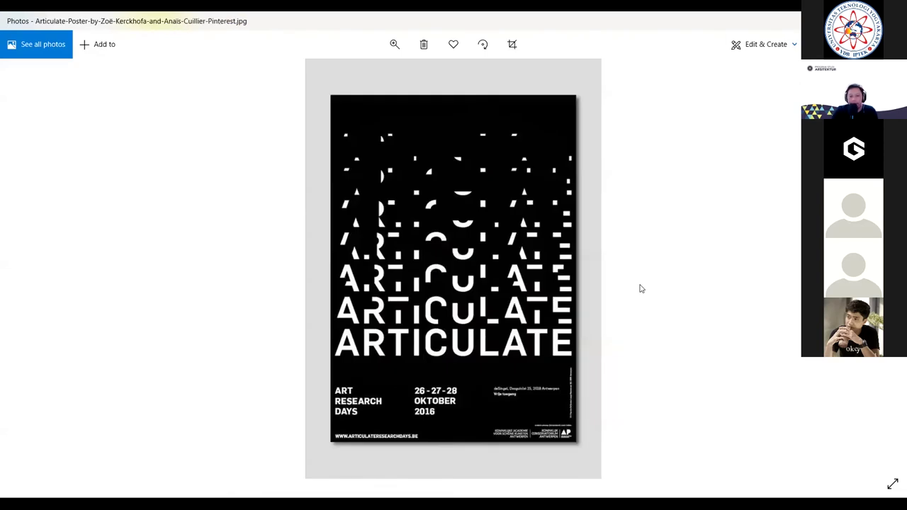
{"action": "key", "text": "Right"}
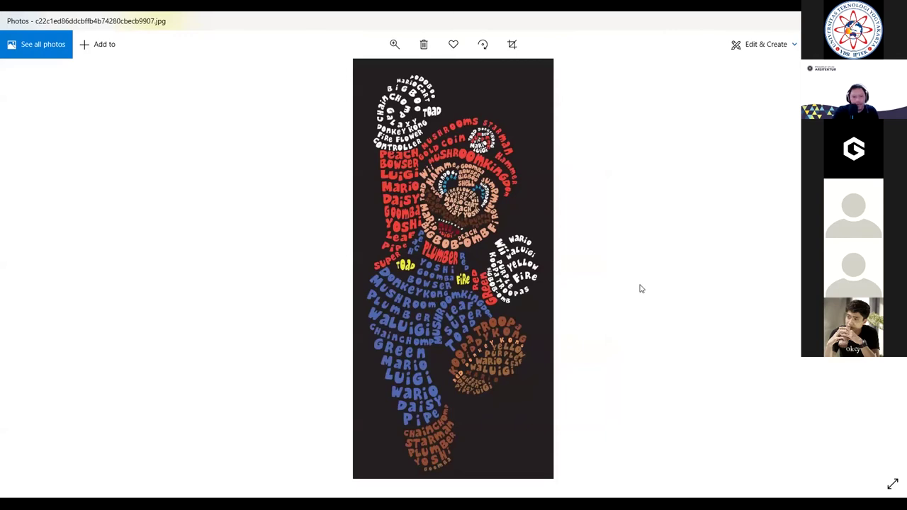
{"action": "key", "text": "Right"}
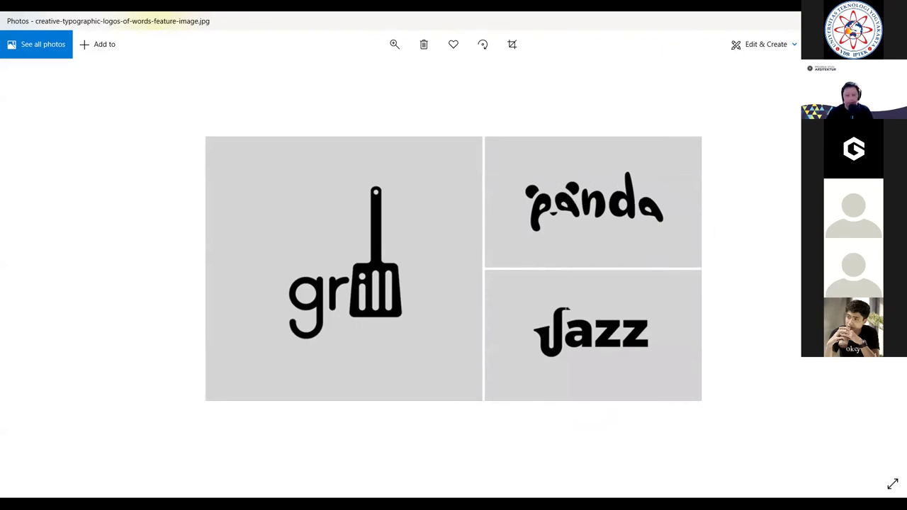
{"action": "key", "text": "Right"}
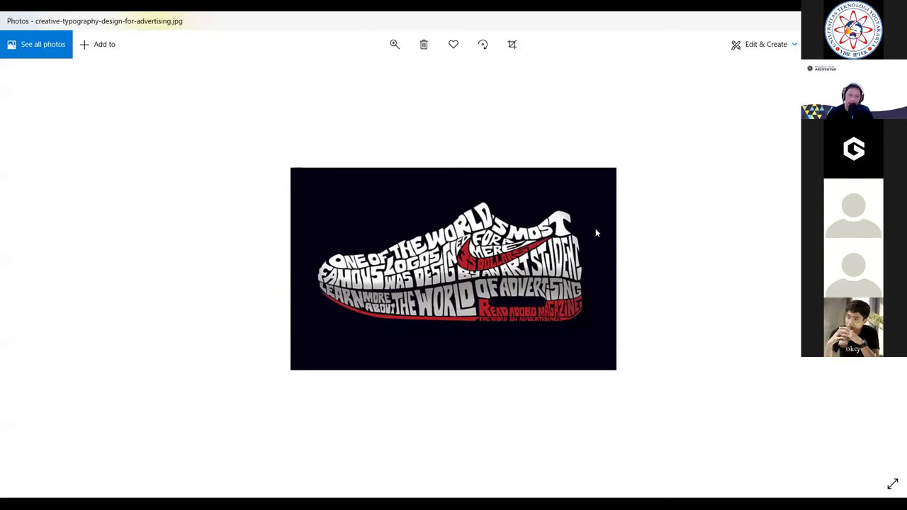
{"action": "left_click", "coordinate": [799, 250]}
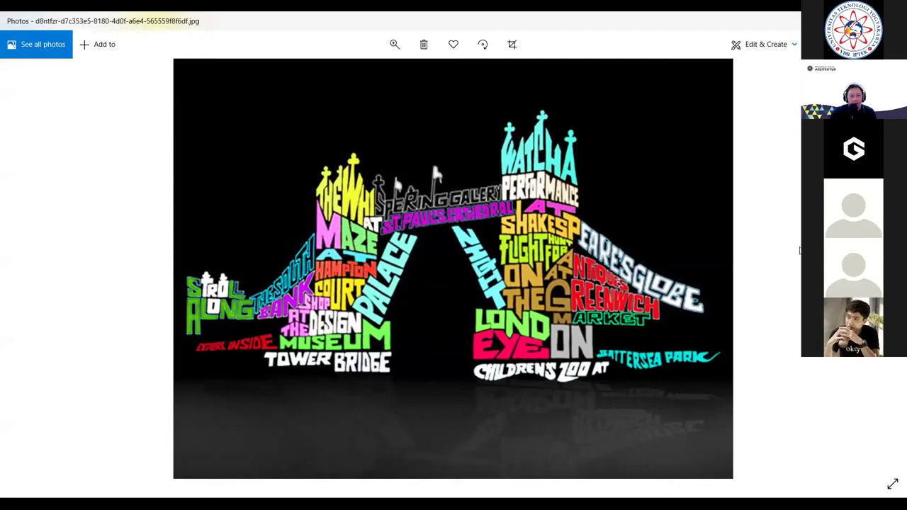
{"action": "key", "text": "Right"}
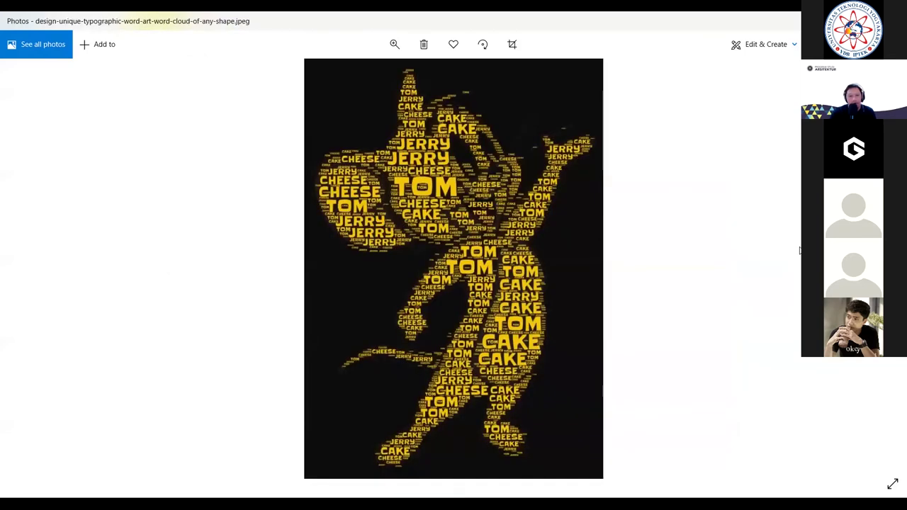
{"action": "key", "text": "Right"}
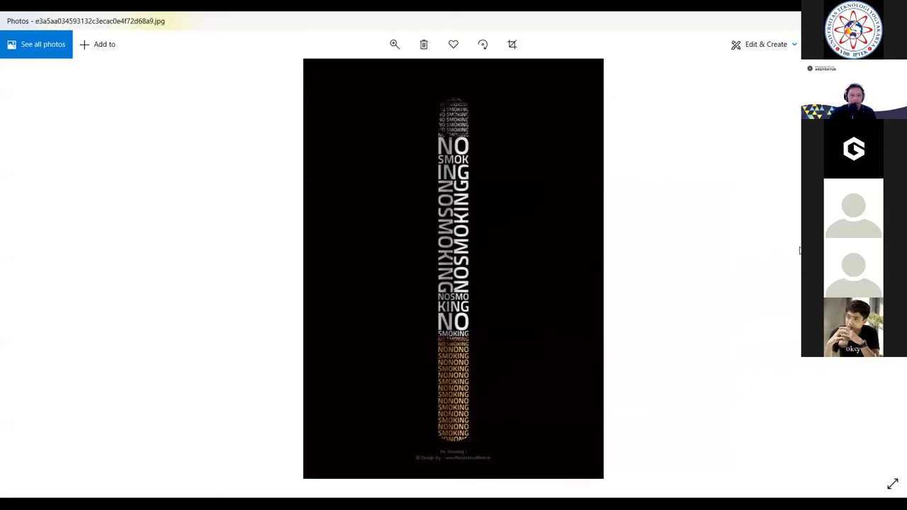
{"action": "key", "text": "Right"}
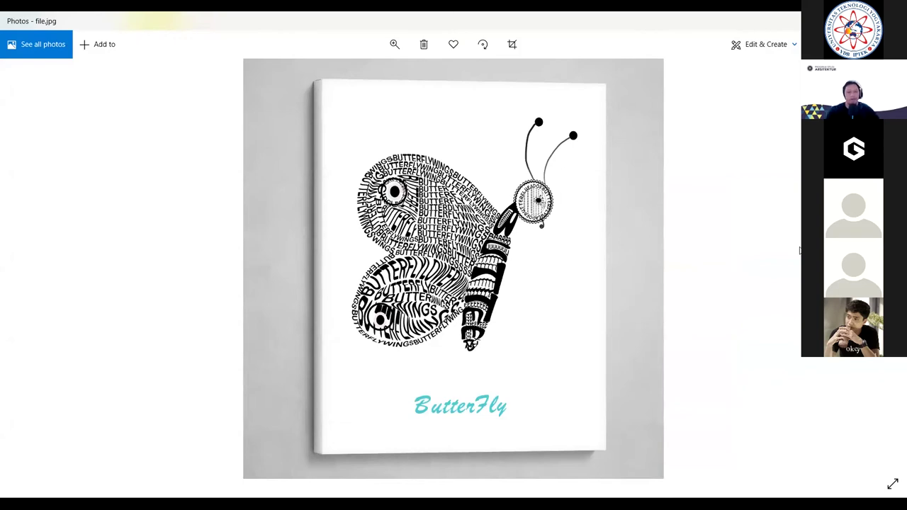
{"action": "key", "text": "Right"}
{"action": "key", "text": "Left"}
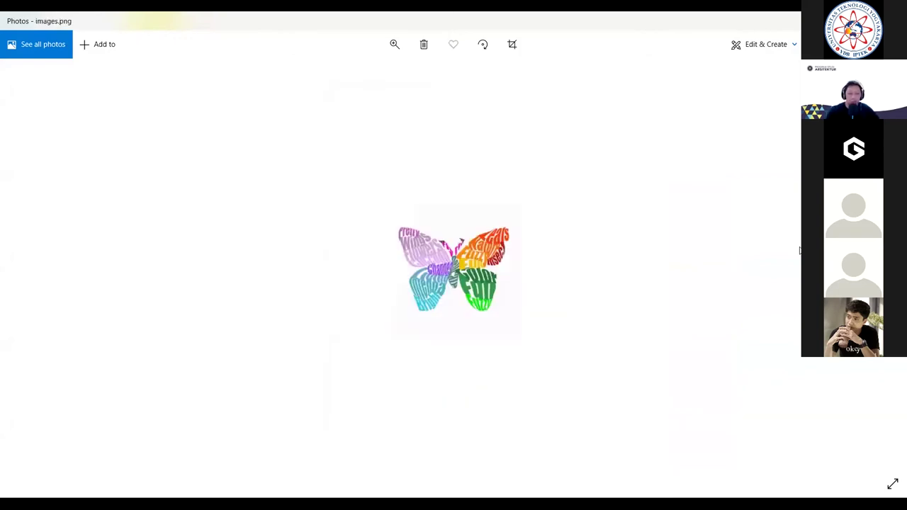
{"action": "key", "text": "Left"}
{"action": "key", "text": "Left"}
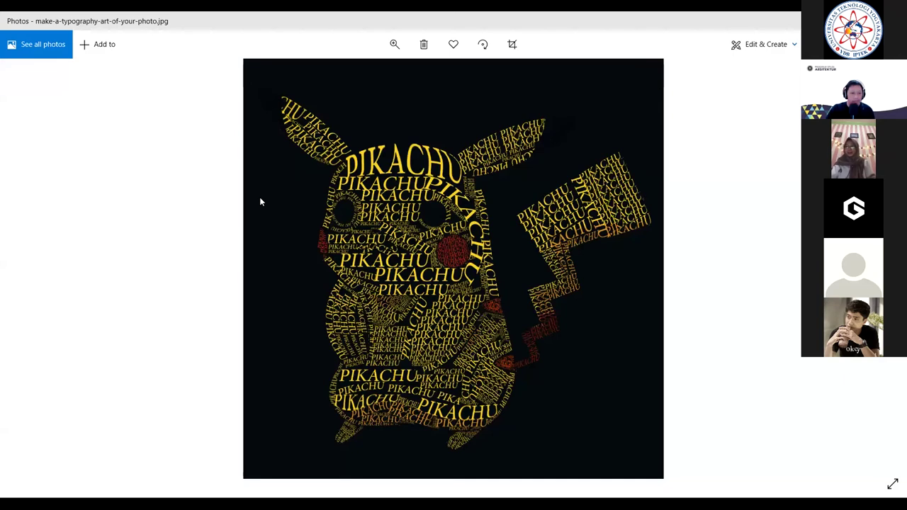
Step: Switch to File Explorer and view the typography JPG in the student's TUGAS MG 1 - TYPOGRAFI folder
{"action": "key", "text": "alt+Tab"}
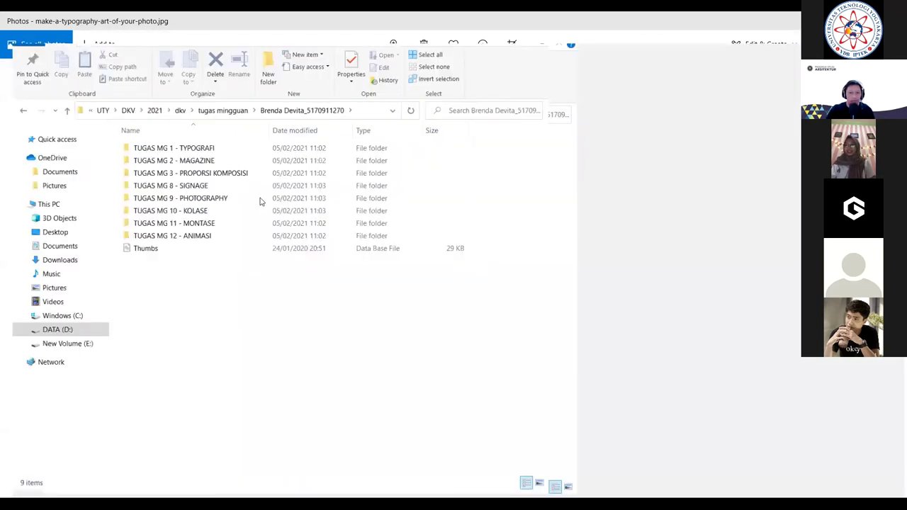
{"action": "key", "text": "alt+Tab"}
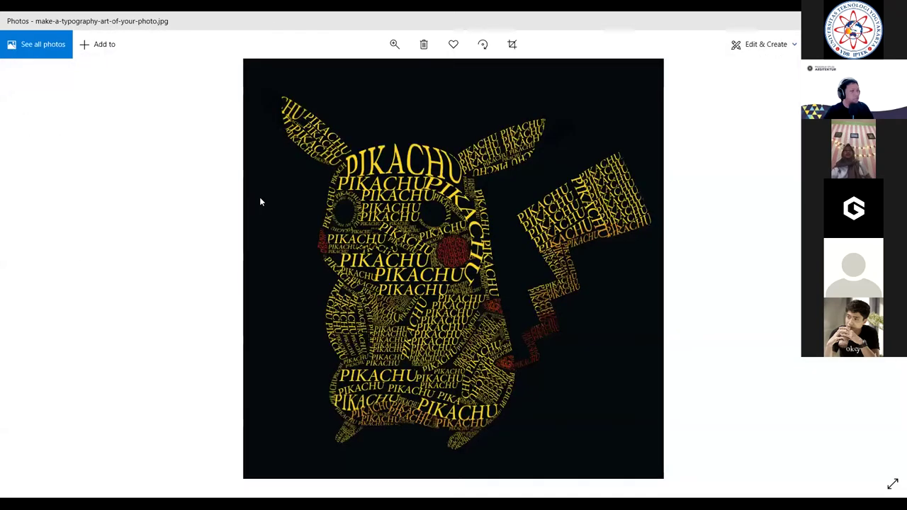
{"action": "key", "text": "alt+s"}
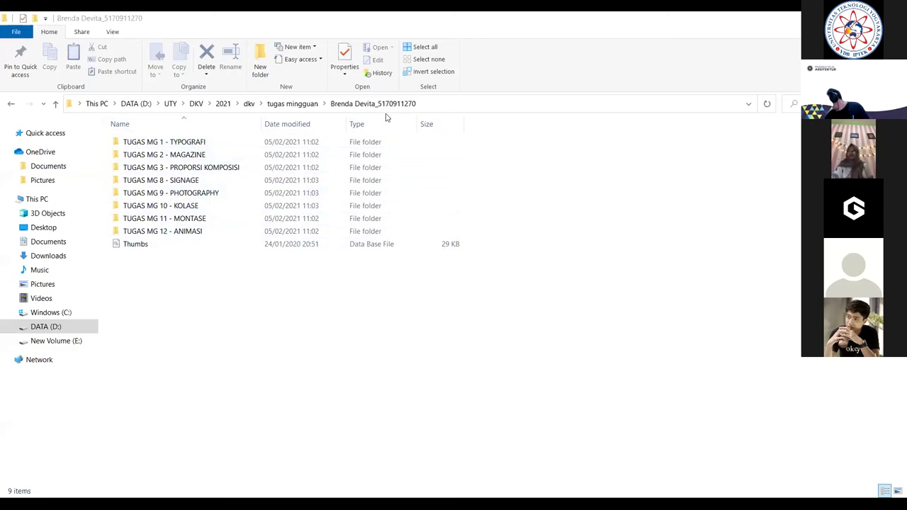
{"action": "double_click", "coordinate": [180, 146]}
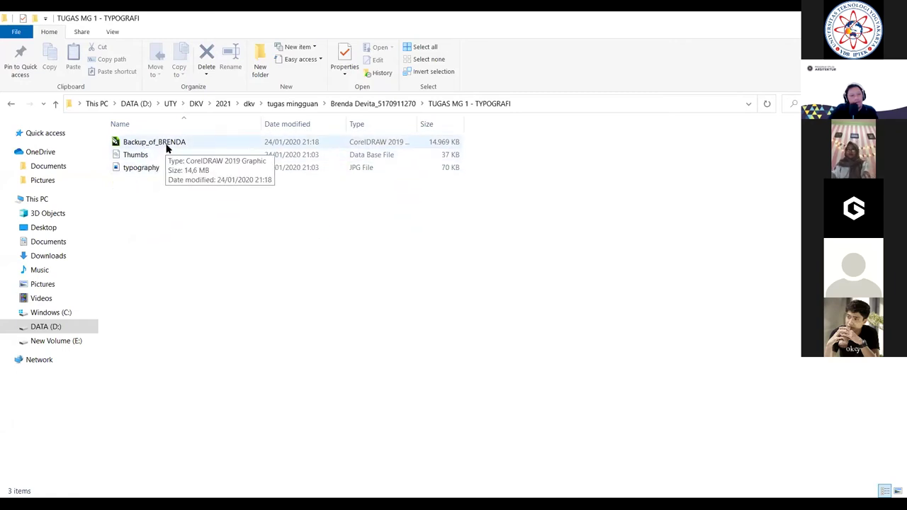
{"action": "left_click", "coordinate": [130, 168]}
{"action": "double_click", "coordinate": [131, 168]}
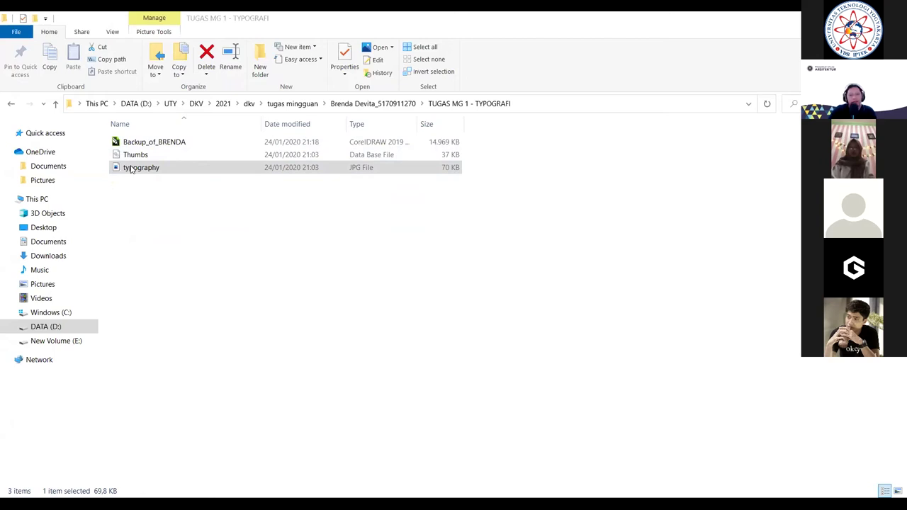
Step: View the fixxx image in another student's TUGAS MG 1-TYPOGRAPHY folder and return to the tugas mingguan folder
{"action": "left_click", "coordinate": [312, 104]}
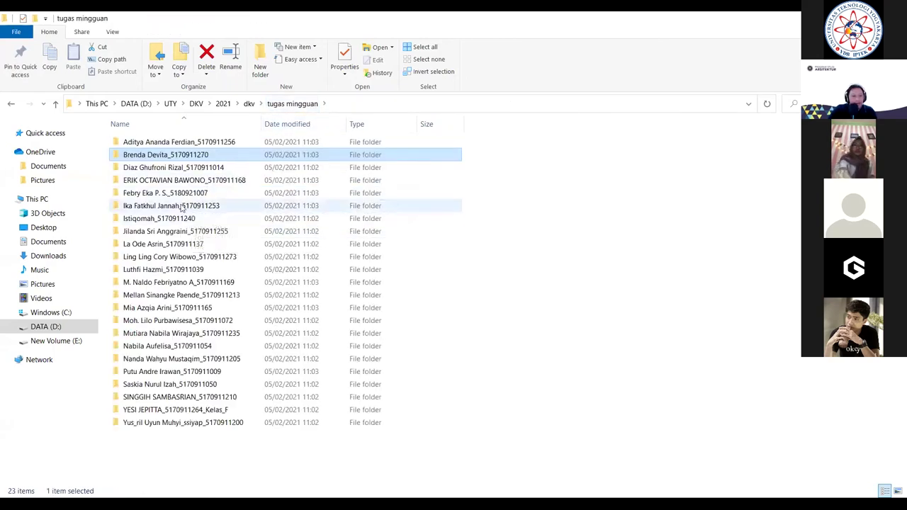
{"action": "double_click", "coordinate": [183, 206]}
{"action": "double_click", "coordinate": [192, 147]}
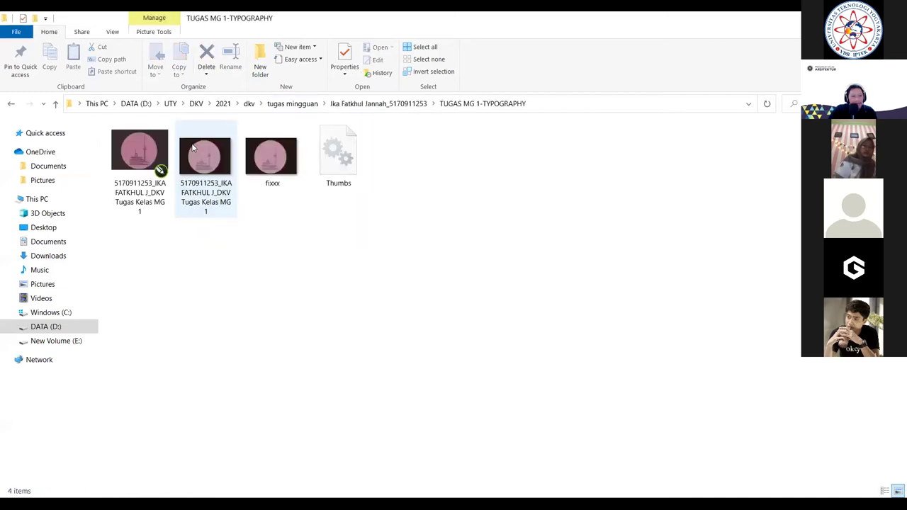
{"action": "left_click", "coordinate": [278, 163]}
{"action": "double_click", "coordinate": [279, 163]}
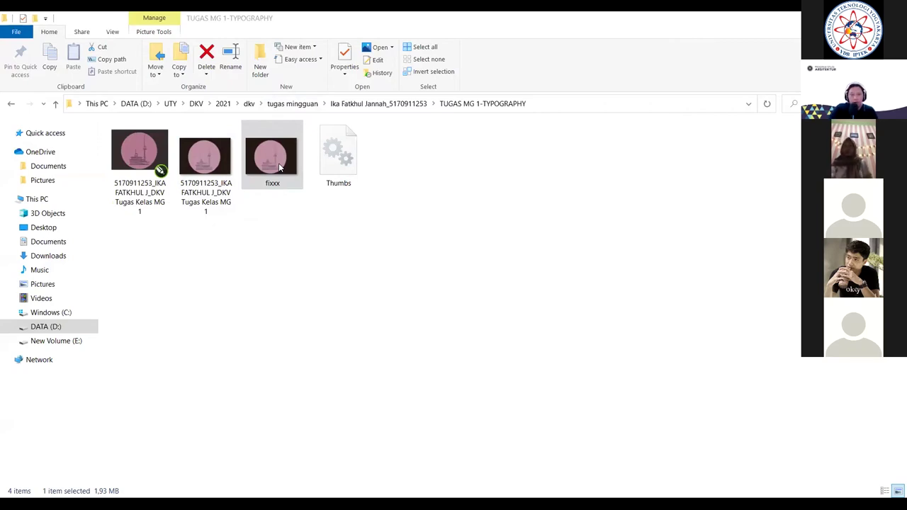
{"action": "left_click", "coordinate": [263, 121]}
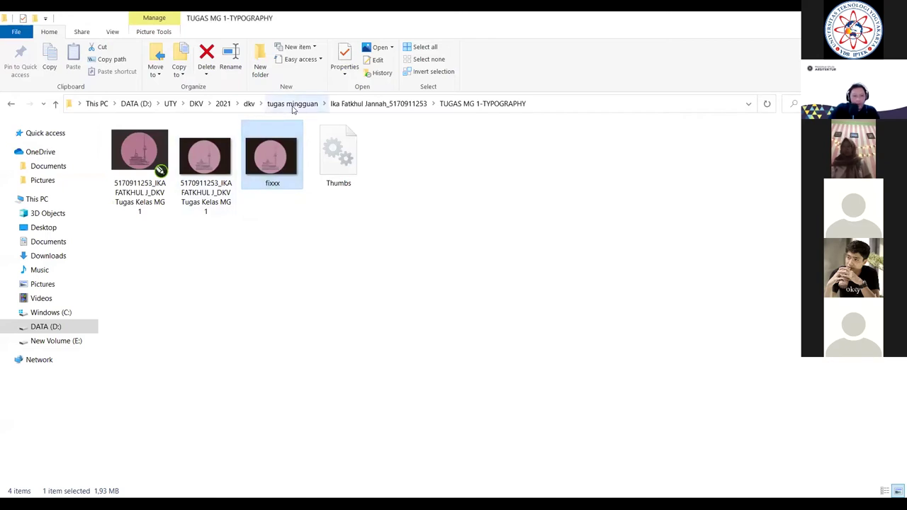
{"action": "left_click", "coordinate": [293, 105]}
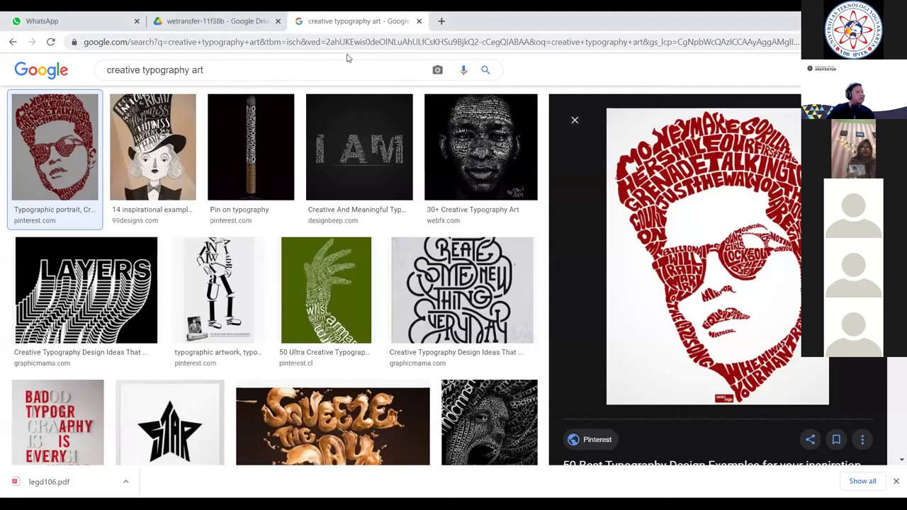
Step: Close the unneeded browser tabs and open the flamingo and chicken word-animal result in a new tab
{"action": "key", "text": "ctrl+w"}
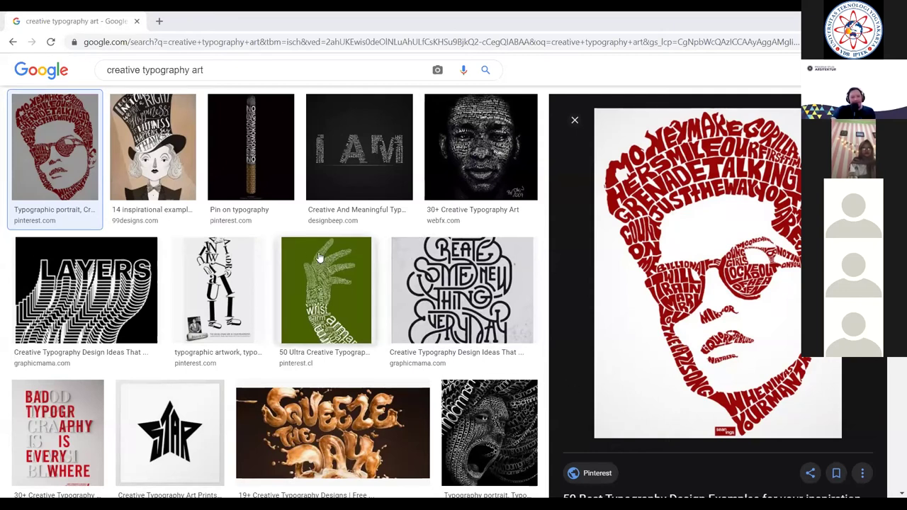
{"action": "scroll", "coordinate": [458, 224], "scroll_direction": "down", "scroll_amount": 1}
{"action": "scroll", "coordinate": [498, 306], "scroll_direction": "down", "scroll_amount": 2}
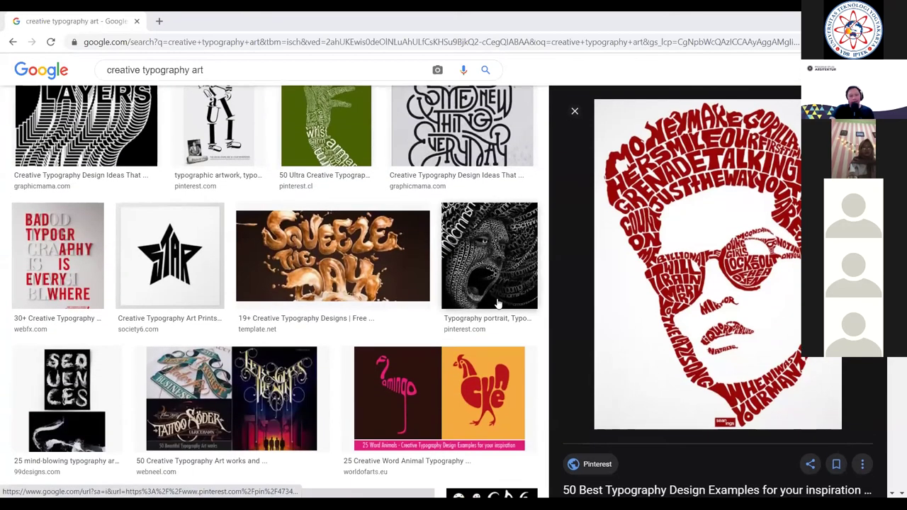
{"action": "scroll", "coordinate": [497, 305], "scroll_direction": "down", "scroll_amount": 1}
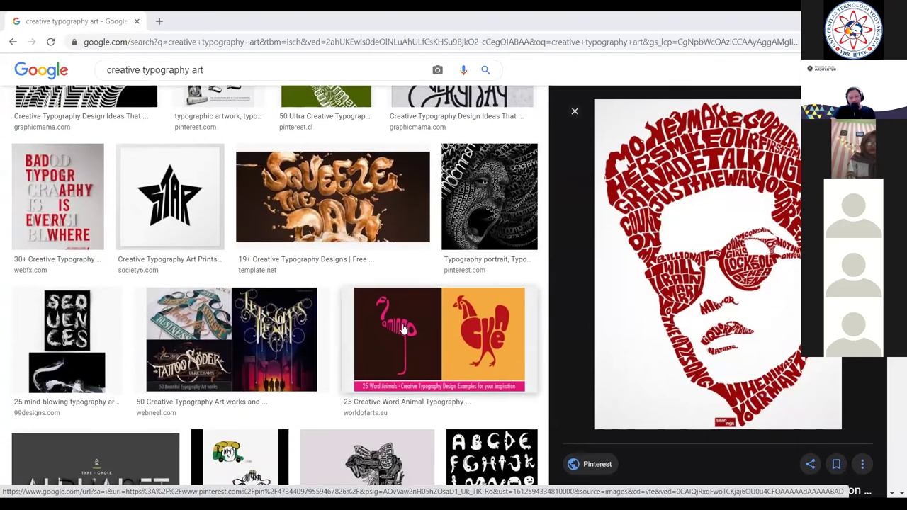
{"action": "right_click", "coordinate": [397, 342]}
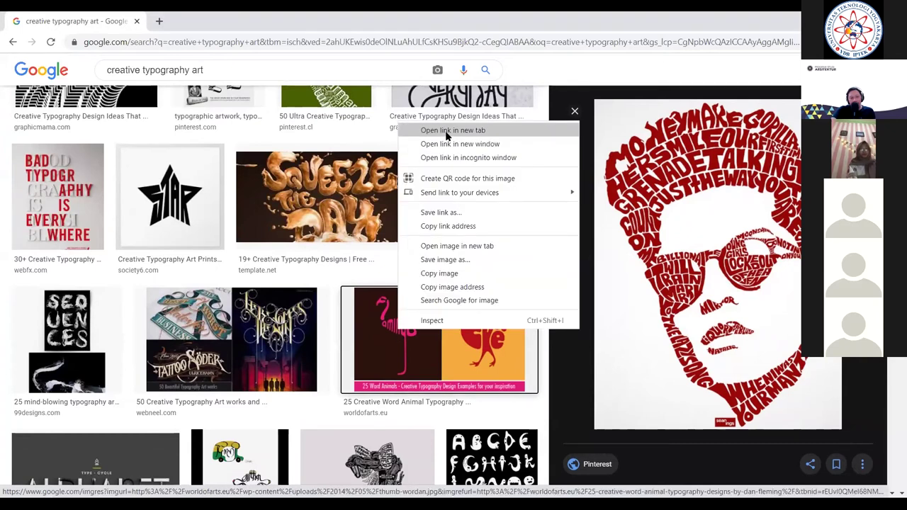
{"action": "left_click", "coordinate": [446, 136]}
{"action": "left_click", "coordinate": [199, 21]}
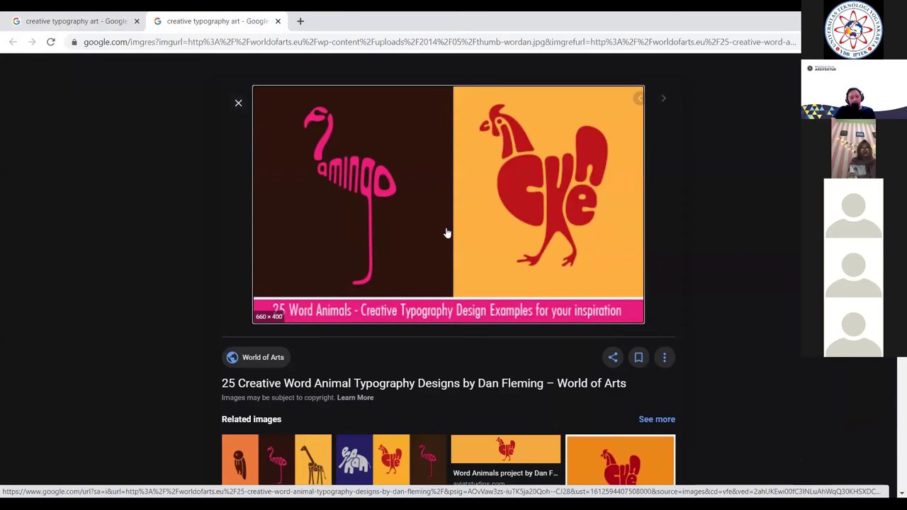
Step: Look through the related word-animal typography images and return to the creative typography art results
{"action": "scroll", "coordinate": [443, 238], "scroll_direction": "down", "scroll_amount": 3}
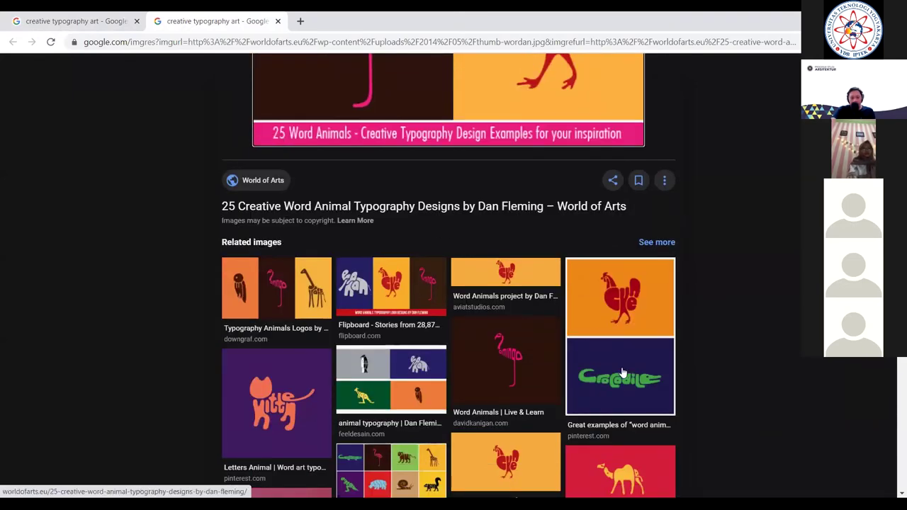
{"action": "scroll", "coordinate": [621, 383], "scroll_direction": "down", "scroll_amount": 2}
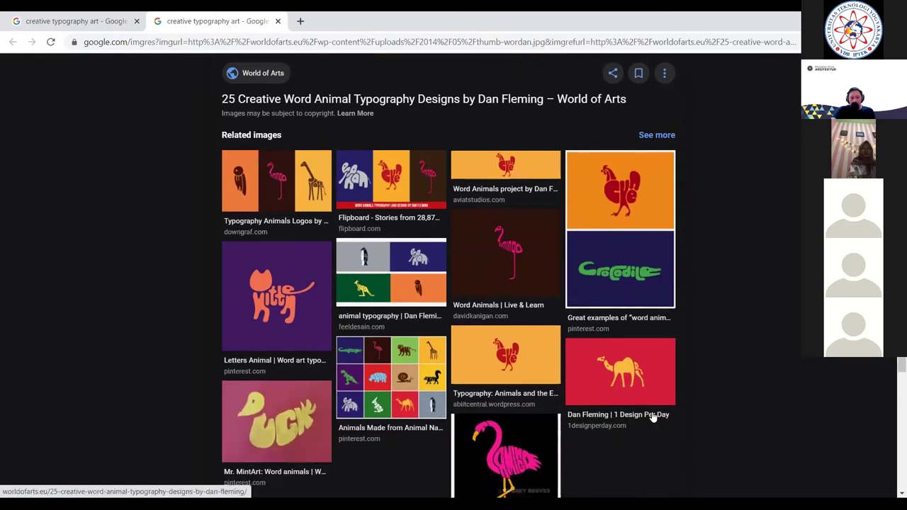
{"action": "scroll", "coordinate": [576, 389], "scroll_direction": "down", "scroll_amount": 1}
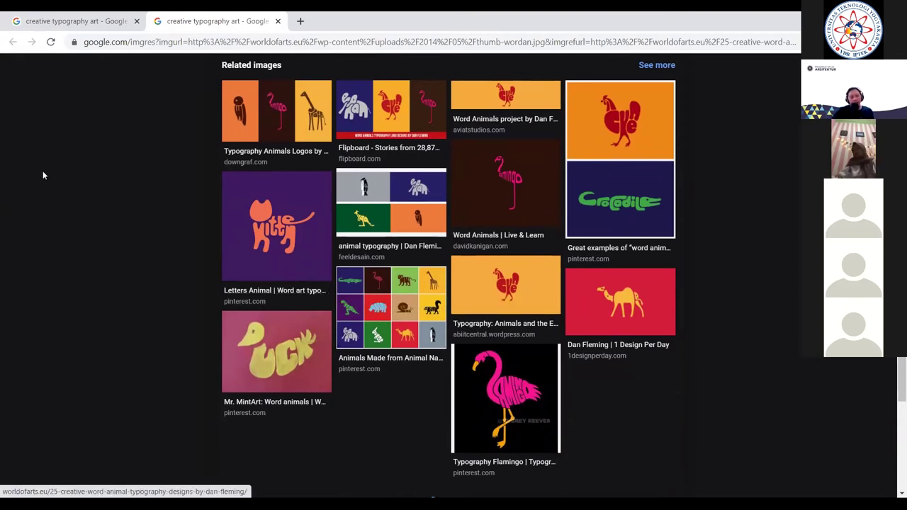
{"action": "left_click", "coordinate": [85, 20]}
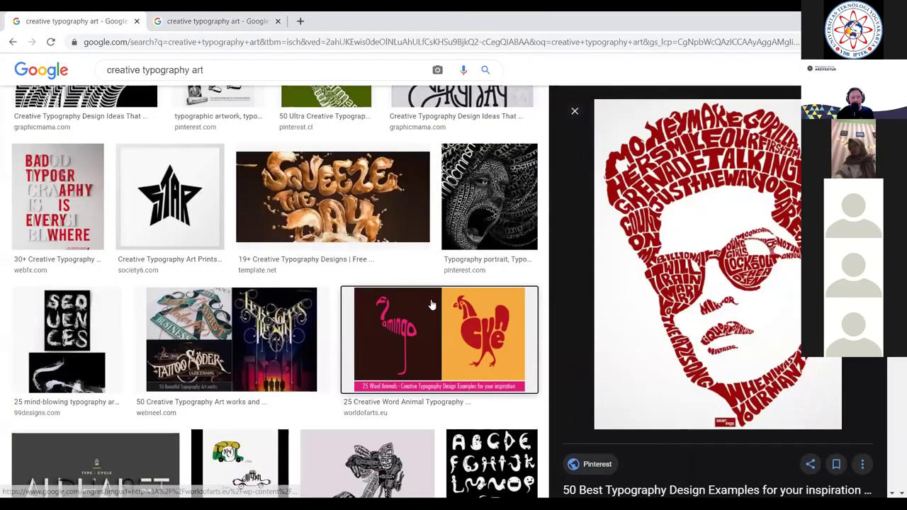
Step: Preview the clasped-hands typography image further down the results and open the related search "simple typography art"
{"action": "scroll", "coordinate": [432, 305], "scroll_direction": "down", "scroll_amount": 3}
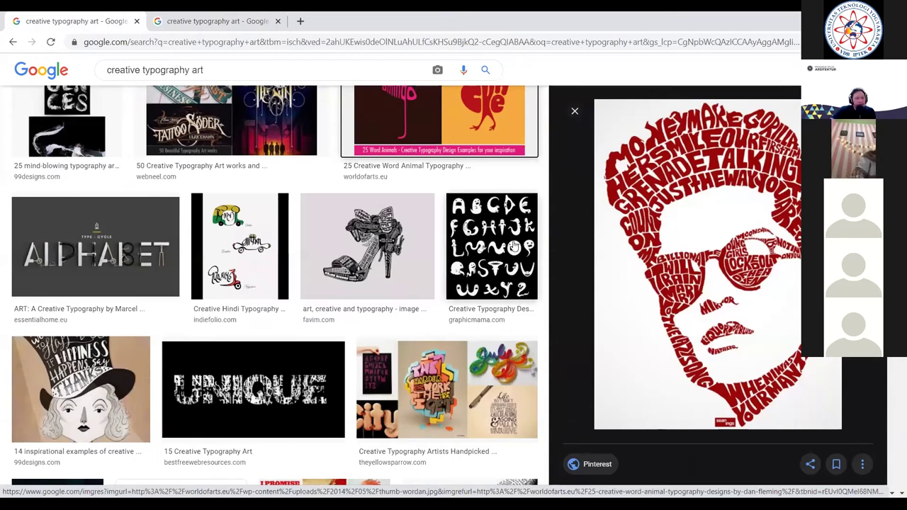
{"action": "scroll", "coordinate": [416, 326], "scroll_direction": "down", "scroll_amount": 3}
{"action": "scroll", "coordinate": [416, 325], "scroll_direction": "down", "scroll_amount": 3}
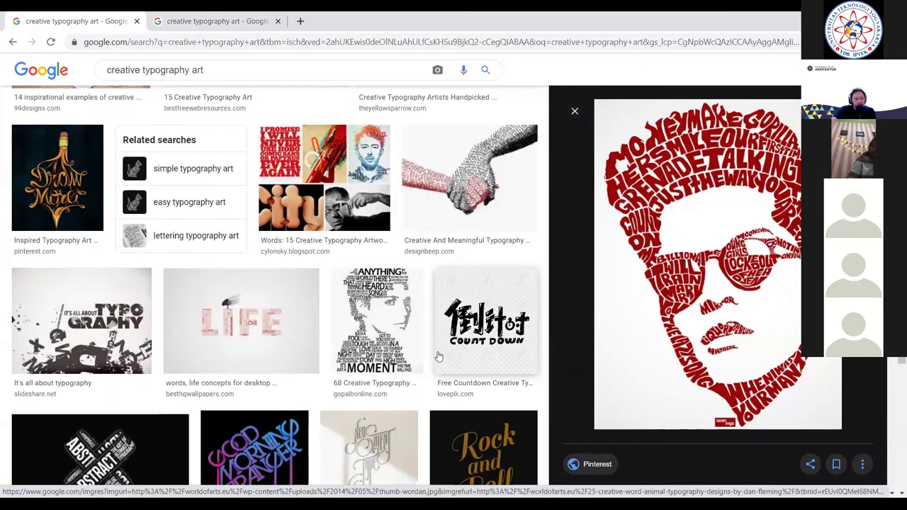
{"action": "left_click", "coordinate": [389, 333]}
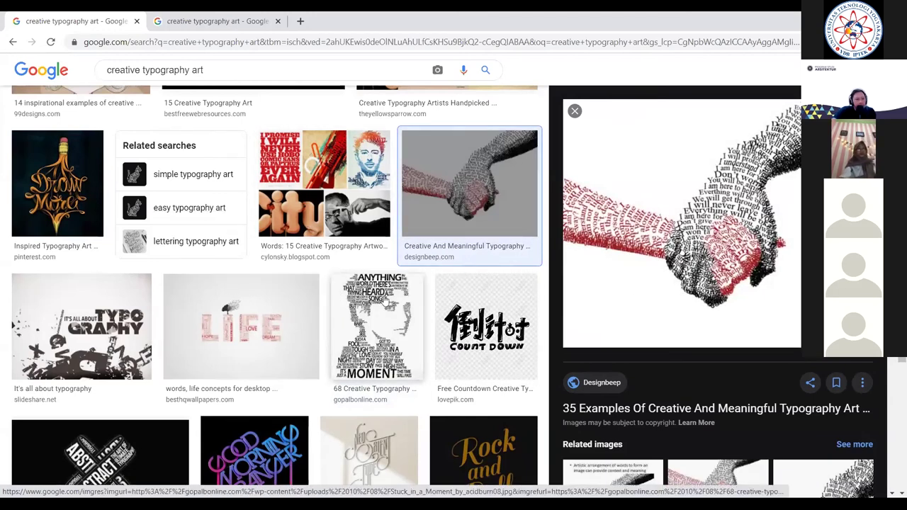
{"action": "scroll", "coordinate": [386, 303], "scroll_direction": "down", "scroll_amount": 1}
{"action": "left_click", "coordinate": [192, 116]}
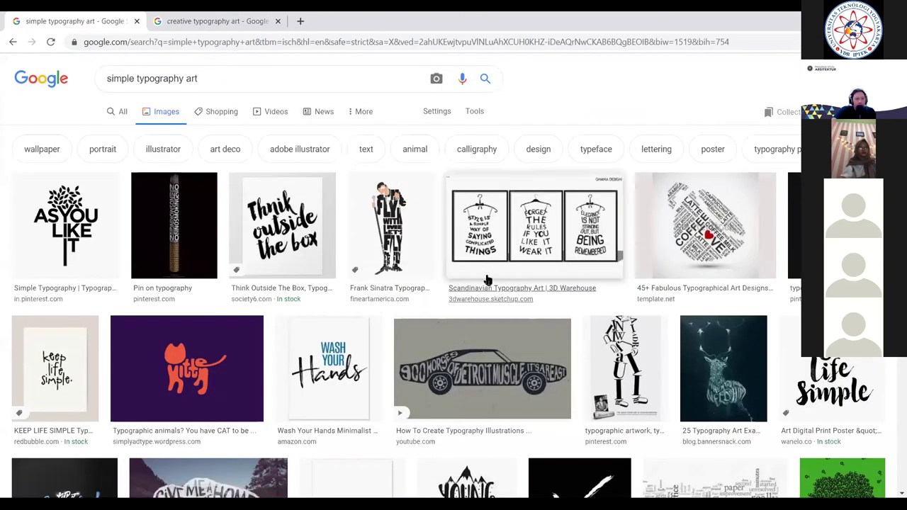
Step: Look through the simple typography art results and open the related search "easy art design typography art"
{"action": "scroll", "coordinate": [494, 263], "scroll_direction": "down", "scroll_amount": 1}
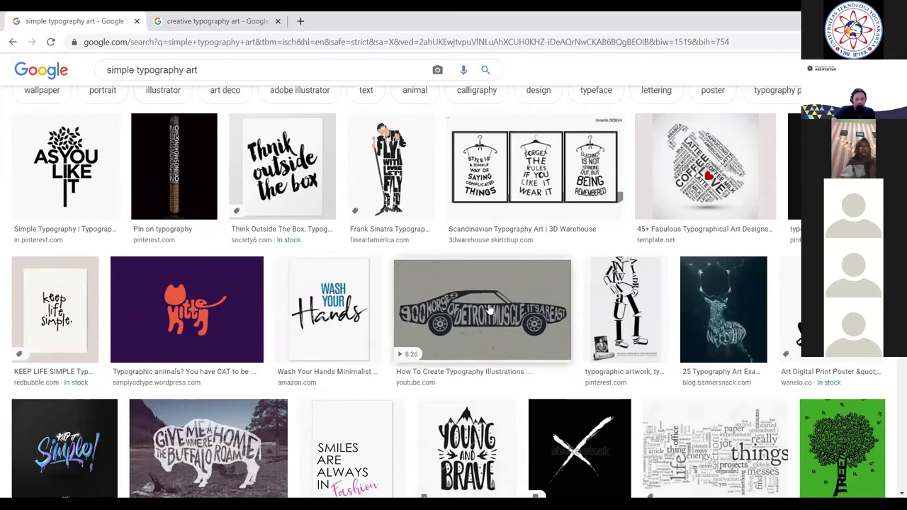
{"action": "scroll", "coordinate": [496, 305], "scroll_direction": "down", "scroll_amount": 4}
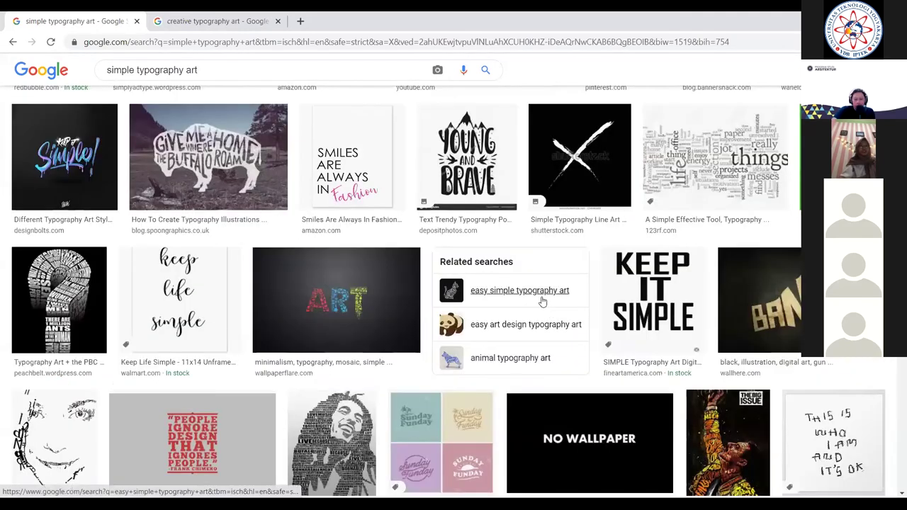
{"action": "scroll", "coordinate": [546, 283], "scroll_direction": "down", "scroll_amount": 2}
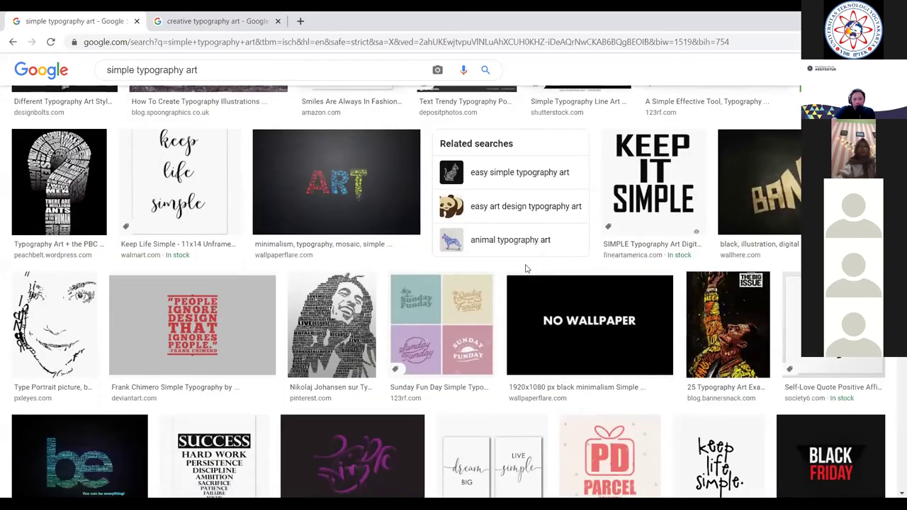
{"action": "scroll", "coordinate": [749, 350], "scroll_direction": "down", "scroll_amount": 5}
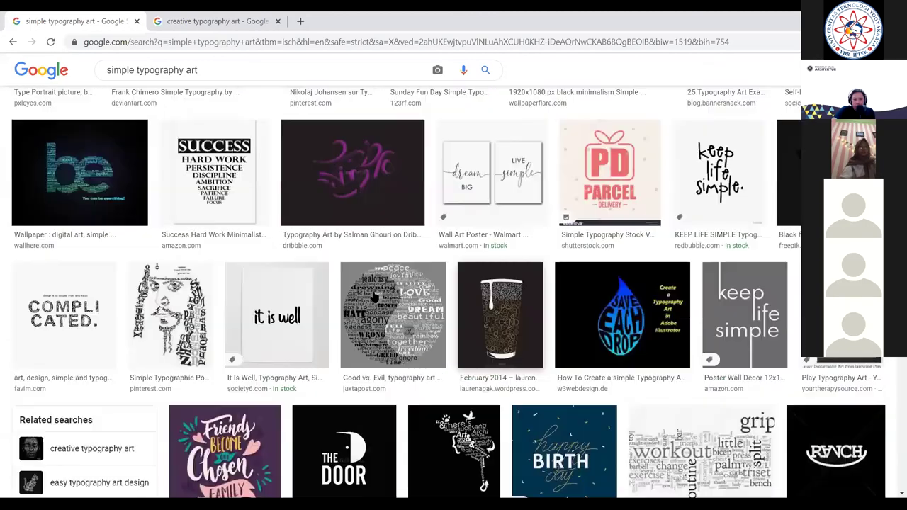
{"action": "scroll", "coordinate": [380, 264], "scroll_direction": "down", "scroll_amount": 7}
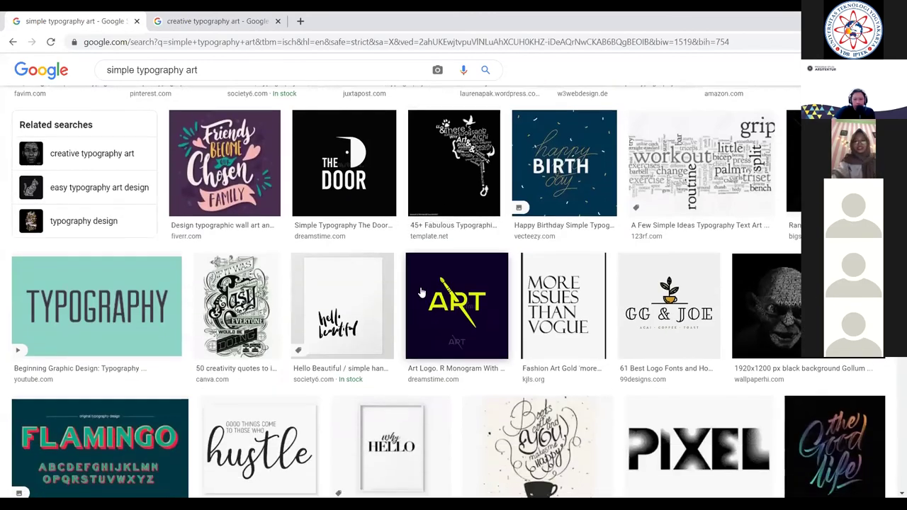
{"action": "scroll", "coordinate": [424, 289], "scroll_direction": "down", "scroll_amount": 14}
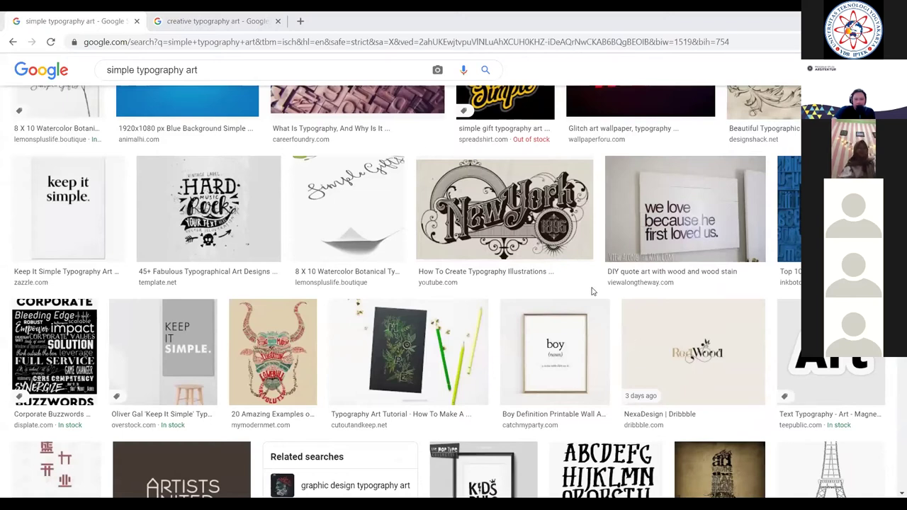
{"action": "scroll", "coordinate": [630, 381], "scroll_direction": "down", "scroll_amount": 4}
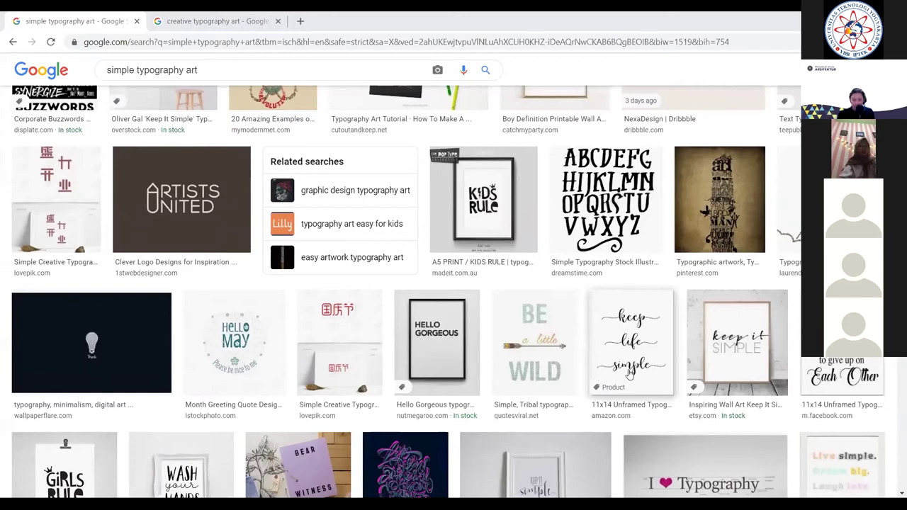
{"action": "scroll", "coordinate": [630, 374], "scroll_direction": "down", "scroll_amount": 6}
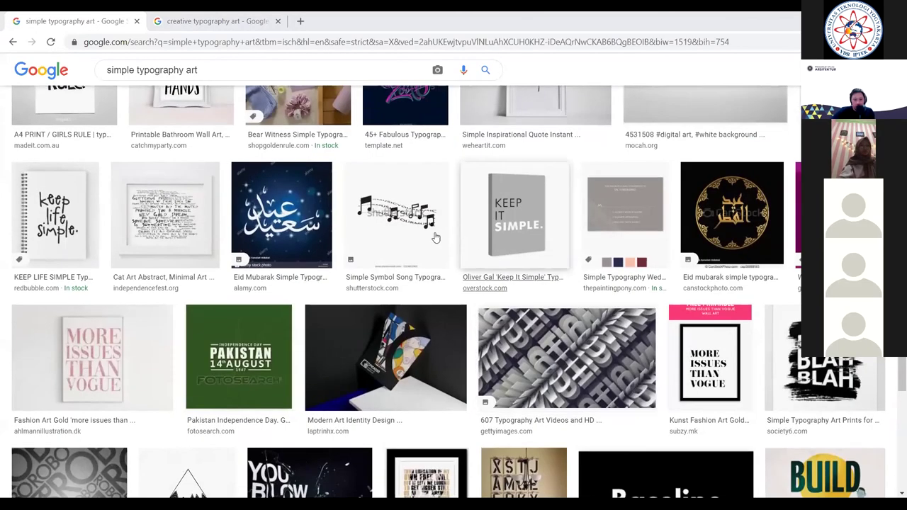
{"action": "scroll", "coordinate": [333, 368], "scroll_direction": "down", "scroll_amount": 5}
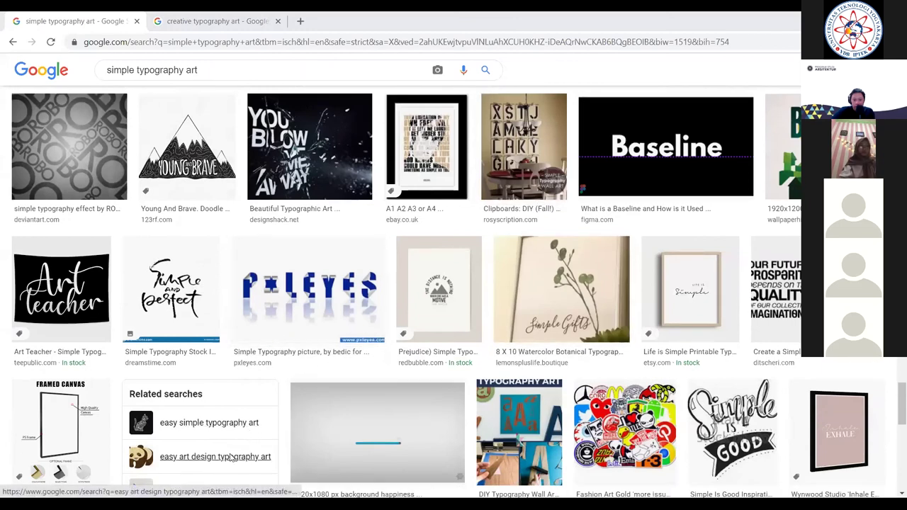
{"action": "left_click", "coordinate": [230, 458]}
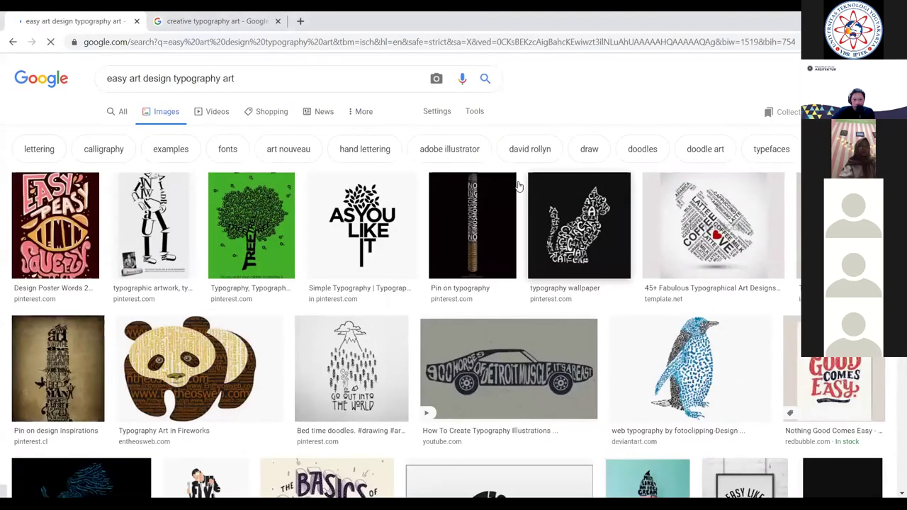
Step: Preview the green TREE typography image and the word-formed cat image, and look through the cat image's related images
{"action": "left_click", "coordinate": [275, 229]}
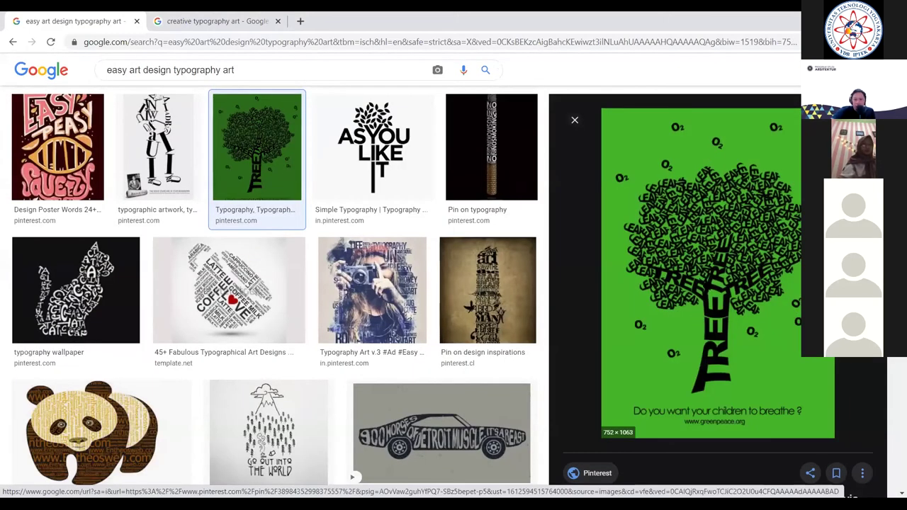
{"action": "left_click", "coordinate": [79, 307]}
{"action": "scroll", "coordinate": [682, 298], "scroll_direction": "down", "scroll_amount": 3}
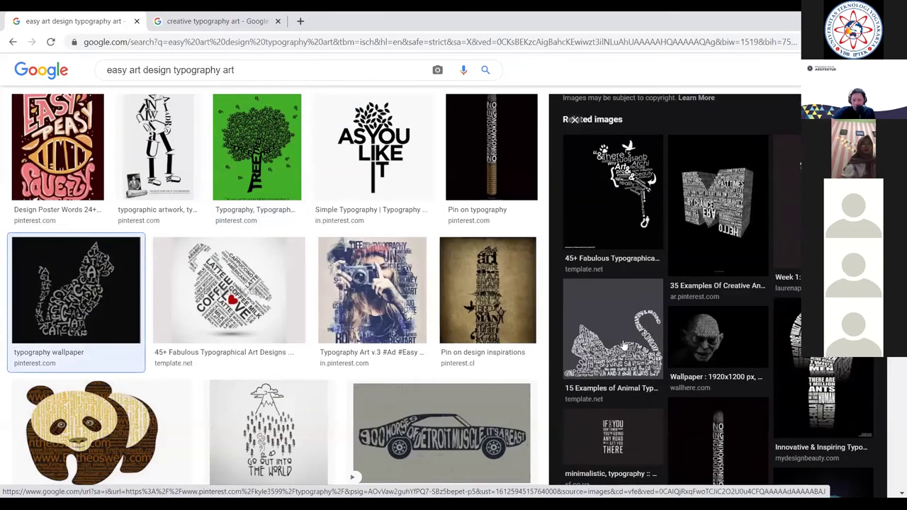
{"action": "scroll", "coordinate": [614, 342], "scroll_direction": "down", "scroll_amount": 8}
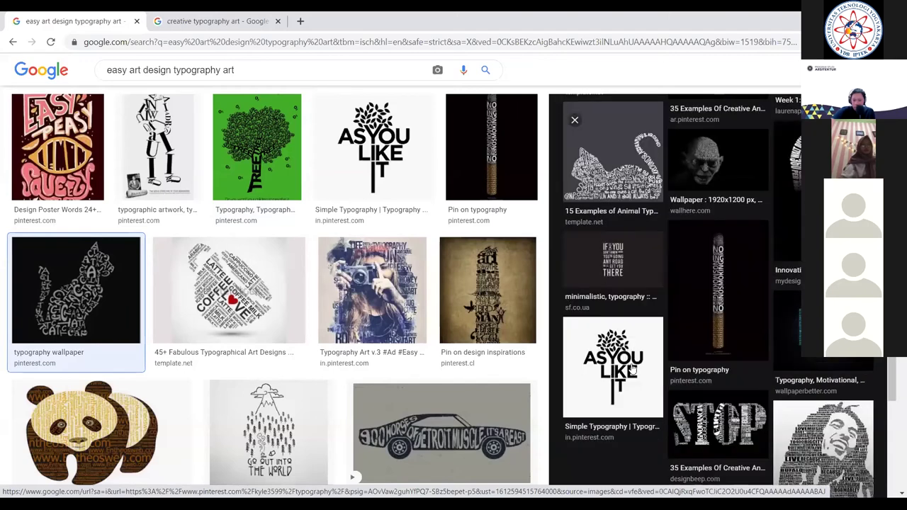
{"action": "scroll", "coordinate": [476, 347], "scroll_direction": "down", "scroll_amount": 7}
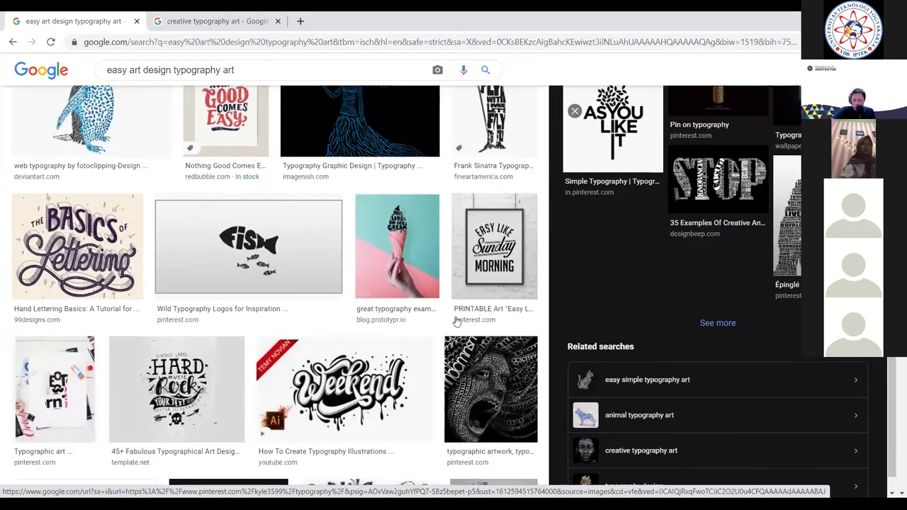
Step: Examine the remaining easy art design typography art results and preview the related STOP lettering image
{"action": "scroll", "coordinate": [425, 341], "scroll_direction": "up", "scroll_amount": 3}
{"action": "scroll", "coordinate": [353, 328], "scroll_direction": "down", "scroll_amount": 3}
{"action": "scroll", "coordinate": [352, 327], "scroll_direction": "down", "scroll_amount": 10}
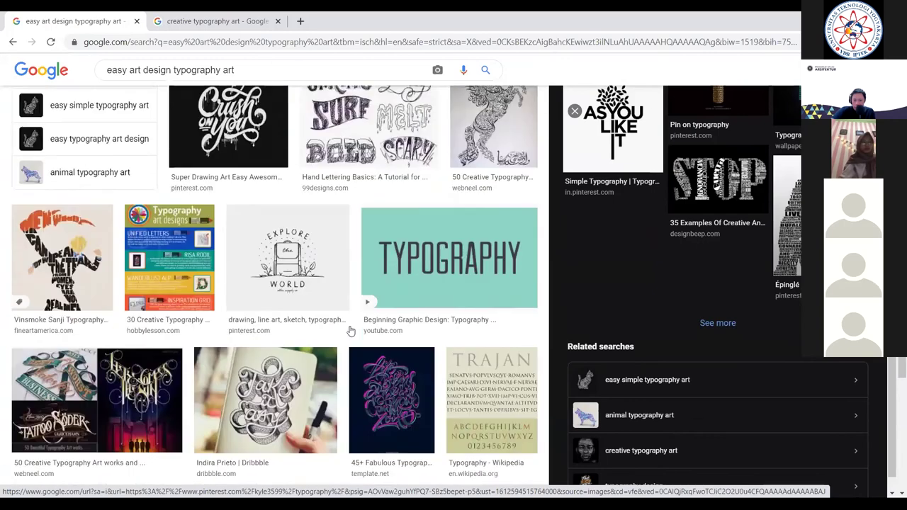
{"action": "scroll", "coordinate": [350, 331], "scroll_direction": "down", "scroll_amount": 10}
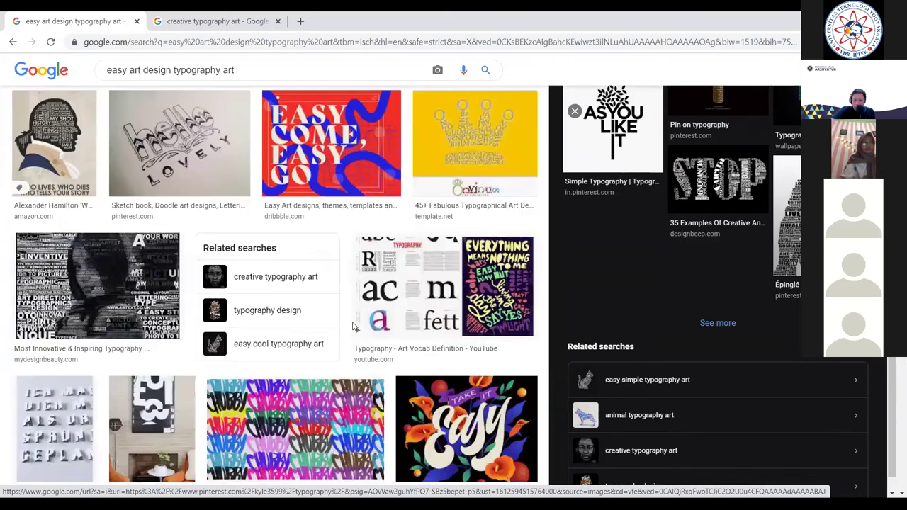
{"action": "scroll", "coordinate": [352, 328], "scroll_direction": "down", "scroll_amount": 10}
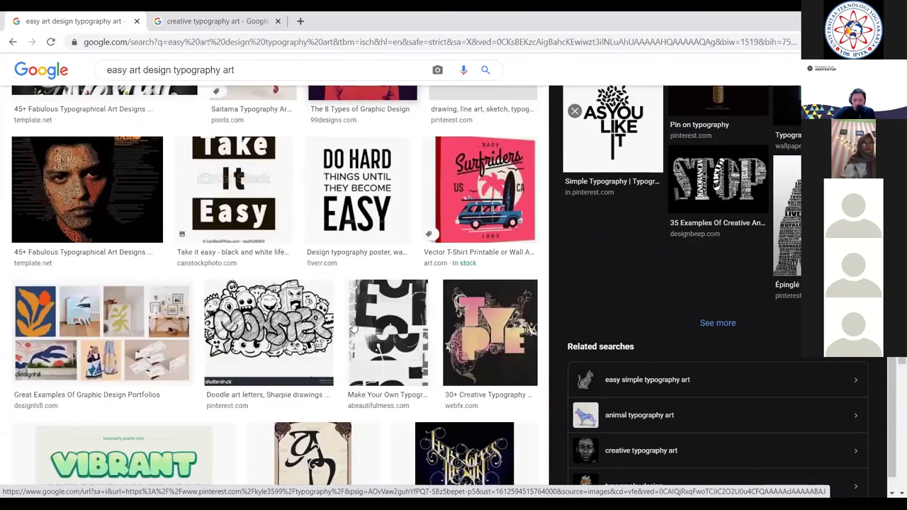
{"action": "scroll", "coordinate": [348, 325], "scroll_direction": "down", "scroll_amount": 4}
{"action": "scroll", "coordinate": [354, 311], "scroll_direction": "up", "scroll_amount": 4}
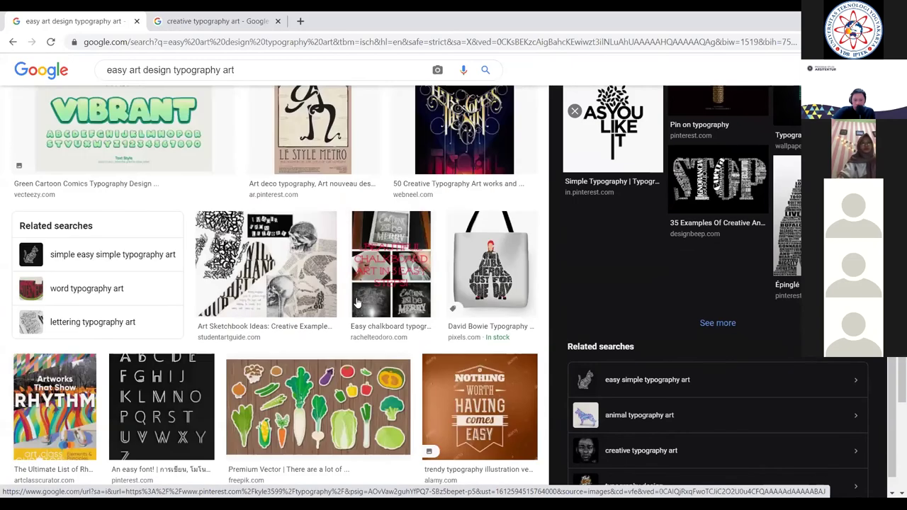
{"action": "scroll", "coordinate": [363, 283], "scroll_direction": "down", "scroll_amount": 3}
{"action": "scroll", "coordinate": [363, 283], "scroll_direction": "down", "scroll_amount": 5}
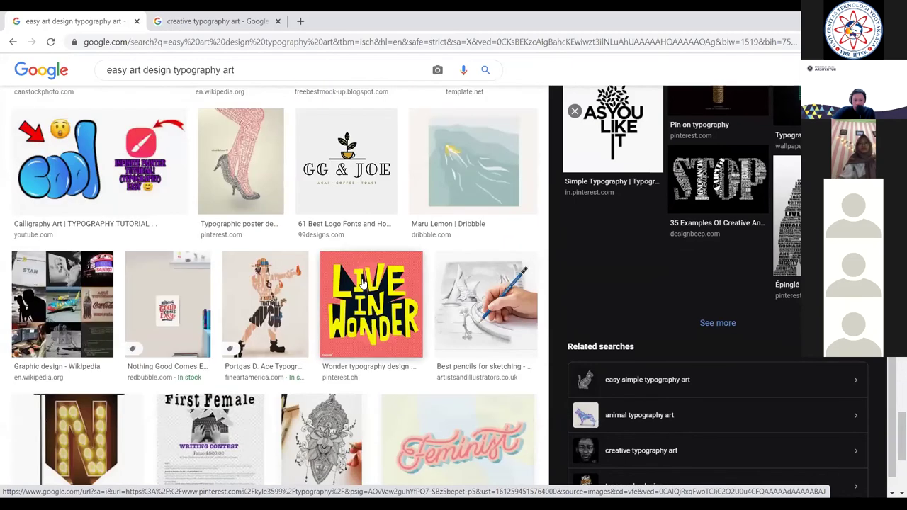
{"action": "scroll", "coordinate": [383, 322], "scroll_direction": "down", "scroll_amount": 3}
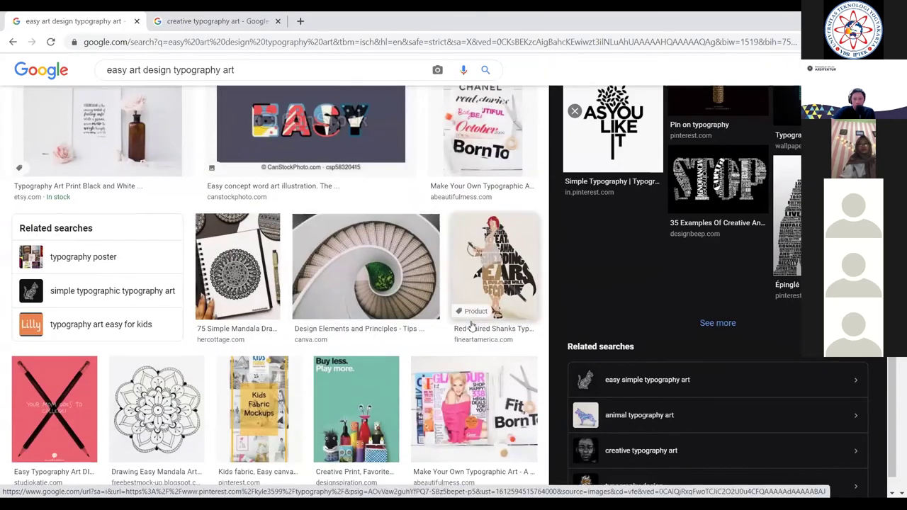
{"action": "scroll", "coordinate": [471, 326], "scroll_direction": "down", "scroll_amount": 8}
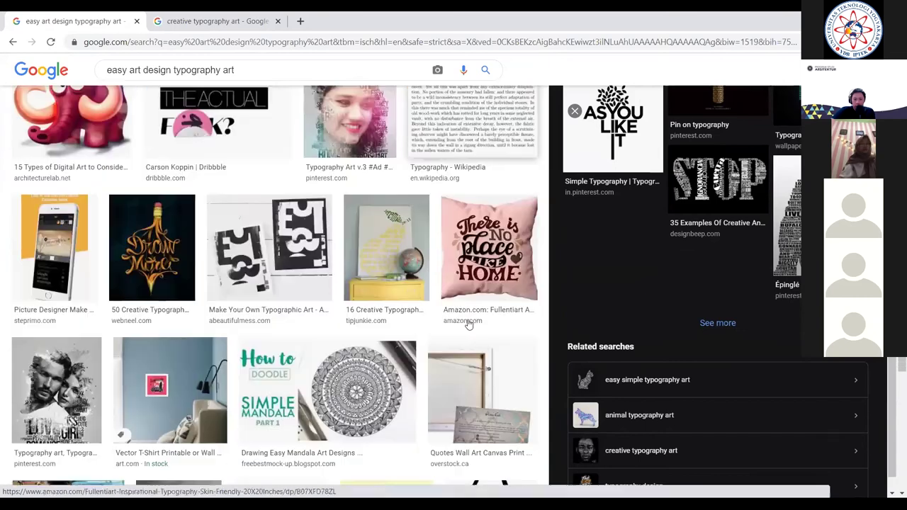
{"action": "scroll", "coordinate": [386, 391], "scroll_direction": "down", "scroll_amount": 9}
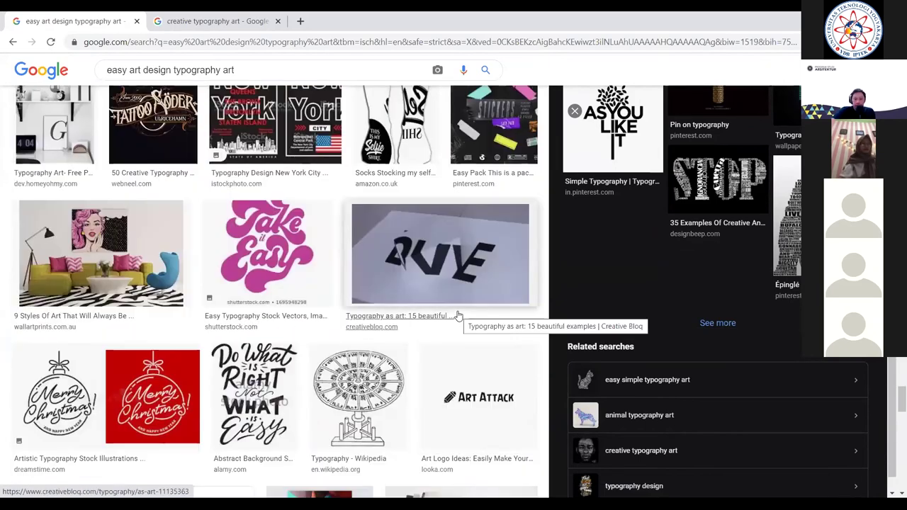
{"action": "scroll", "coordinate": [458, 316], "scroll_direction": "down", "scroll_amount": 8}
{"action": "scroll", "coordinate": [458, 316], "scroll_direction": "down", "scroll_amount": 15}
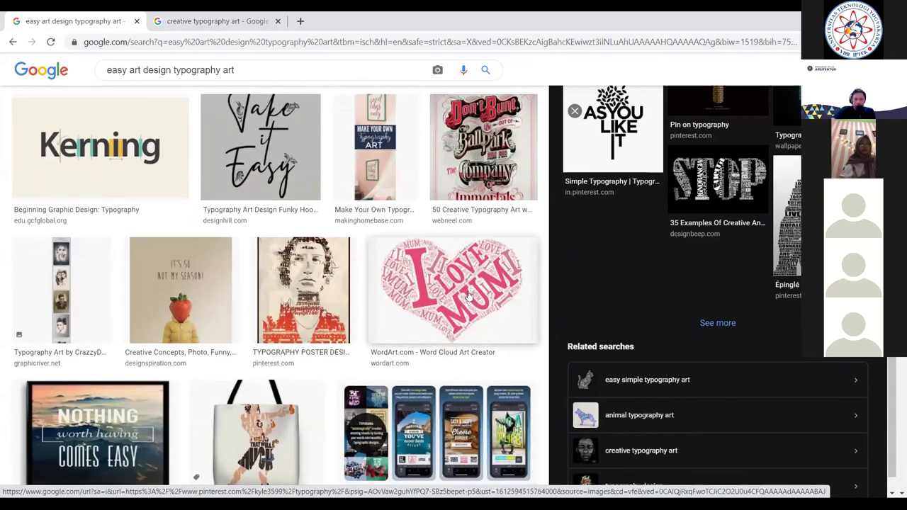
{"action": "scroll", "coordinate": [468, 296], "scroll_direction": "down", "scroll_amount": 12}
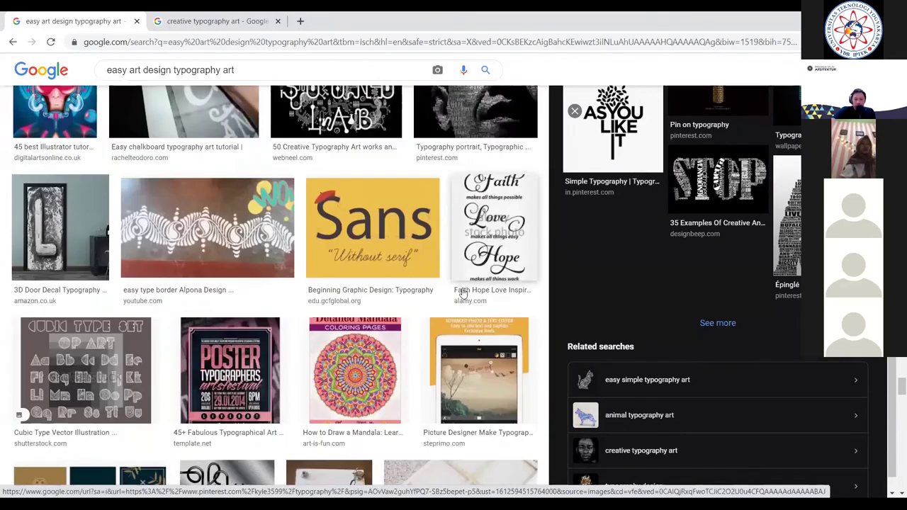
{"action": "scroll", "coordinate": [462, 293], "scroll_direction": "down", "scroll_amount": 15}
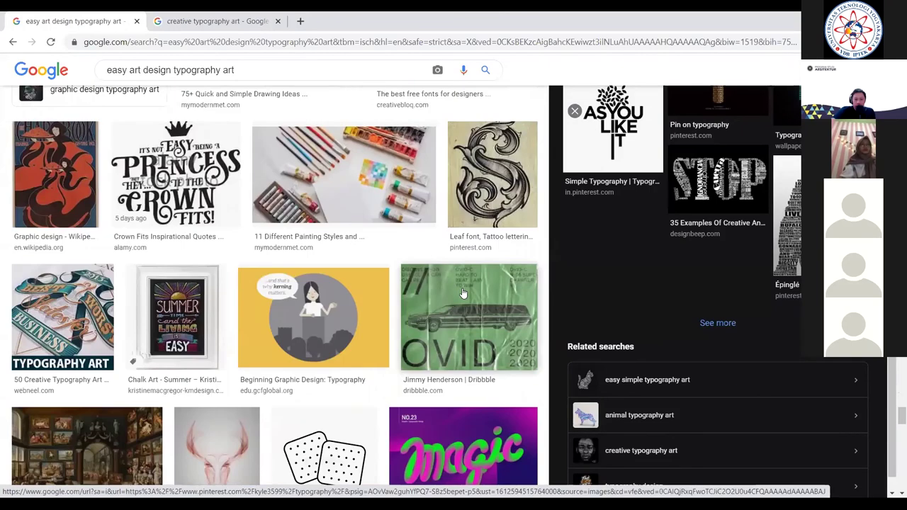
{"action": "scroll", "coordinate": [462, 293], "scroll_direction": "down", "scroll_amount": 15}
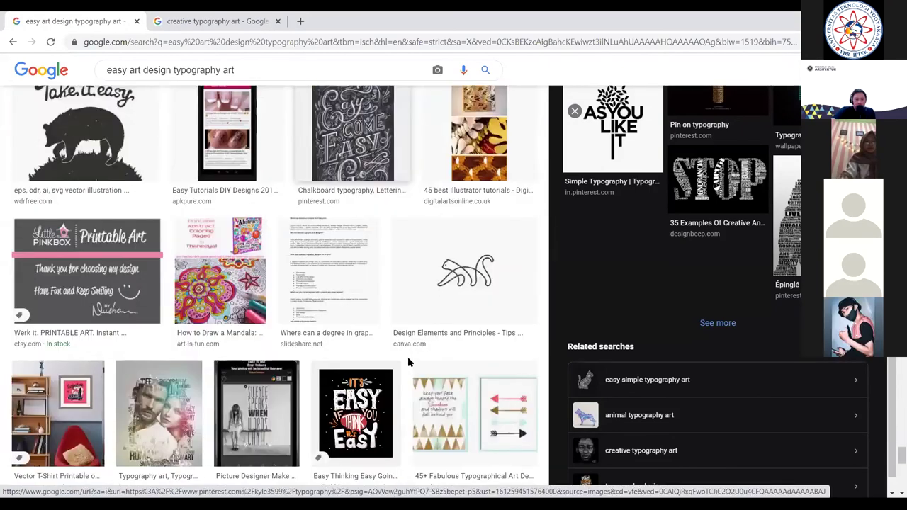
{"action": "scroll", "coordinate": [408, 363], "scroll_direction": "down", "scroll_amount": 6}
{"action": "scroll", "coordinate": [792, 232], "scroll_direction": "up", "scroll_amount": 3}
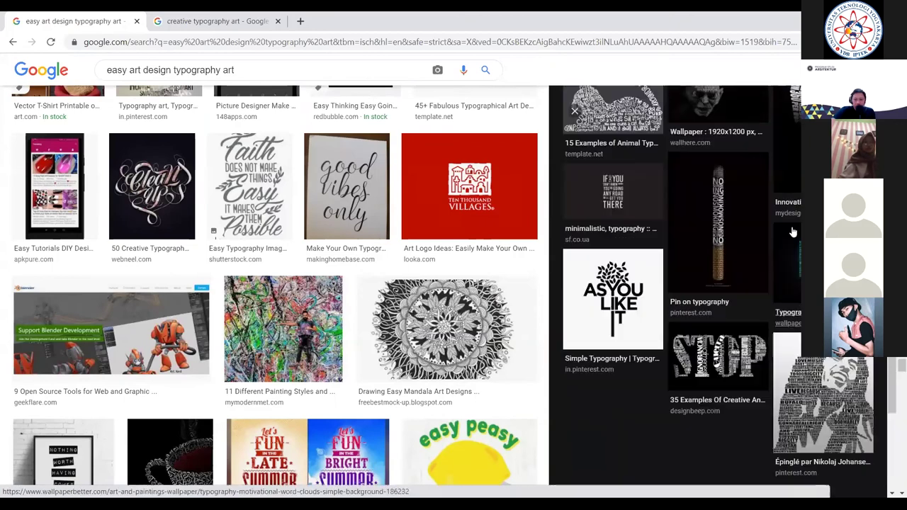
{"action": "left_click", "coordinate": [714, 362]}
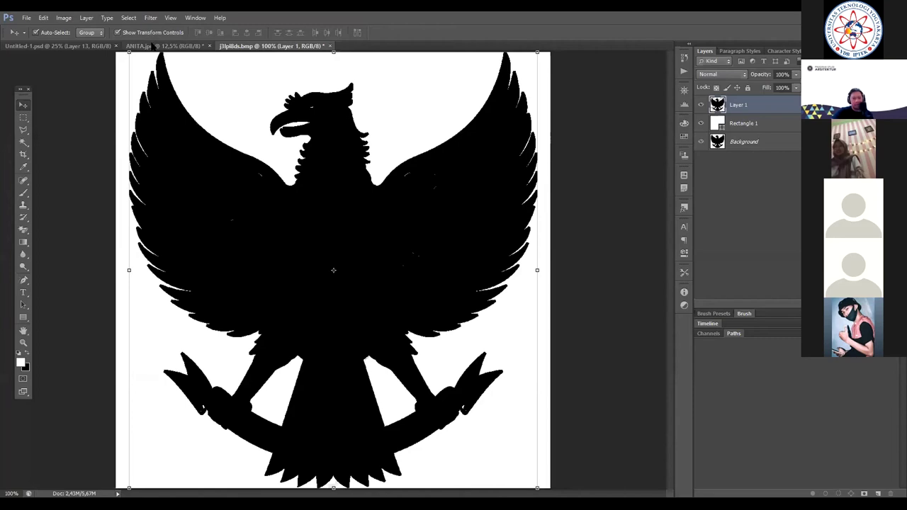
Step: Switch to Photoshop, view the finished ARSITEKTUR NUSANTARA Garuda artwork and return to the black Garuda silhouette document
{"action": "left_click", "coordinate": [152, 45]}
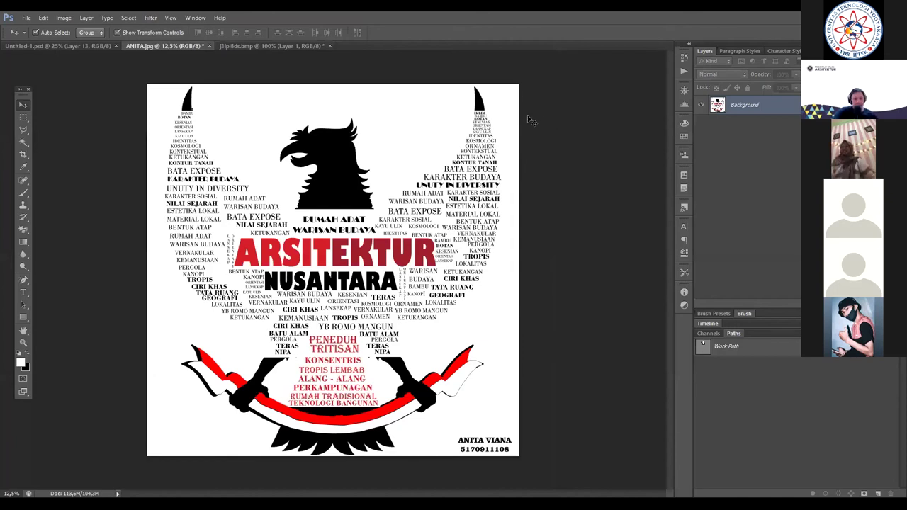
{"action": "left_click", "coordinate": [290, 47]}
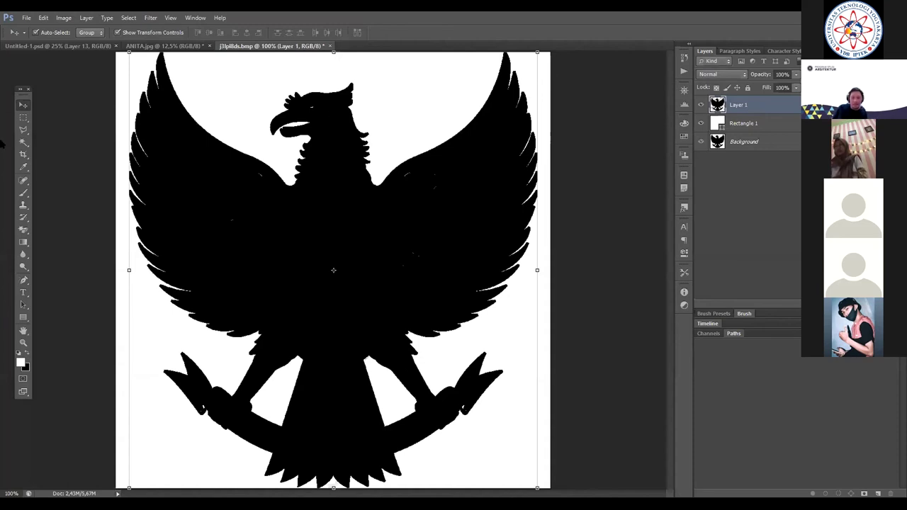
Step: Deselect Layer 1 in the Garuda silhouette document and make the Rectangular Marquee tool active
{"action": "left_click", "coordinate": [176, 74]}
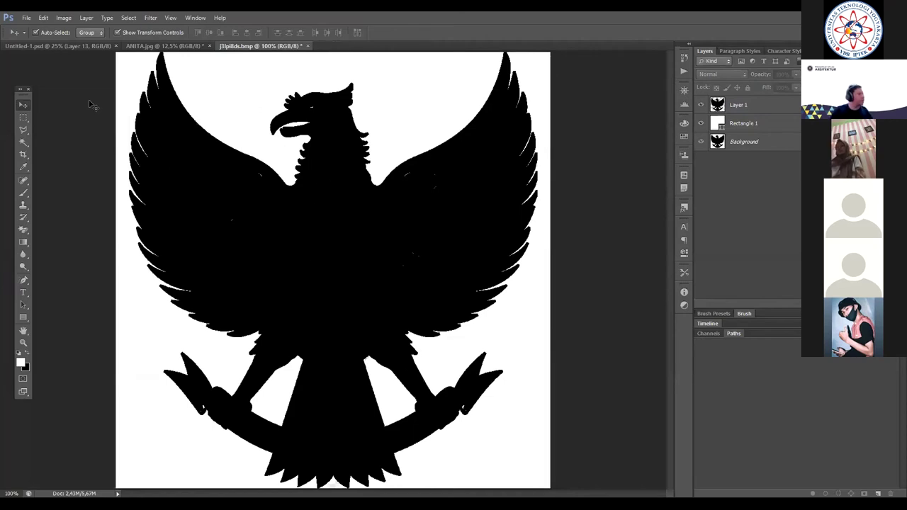
{"action": "left_click", "coordinate": [25, 118]}
{"action": "left_click", "coordinate": [24, 106]}
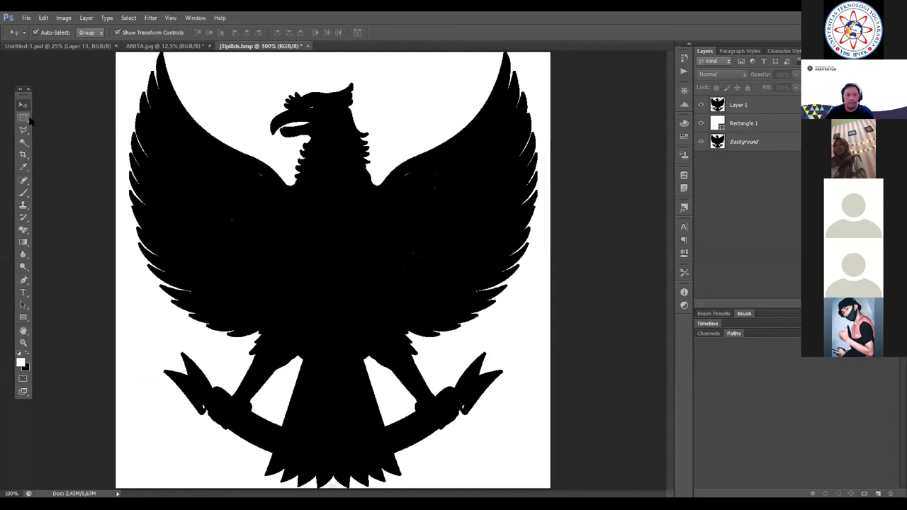
{"action": "left_click", "coordinate": [22, 119]}
{"action": "left_click", "coordinate": [22, 118]}
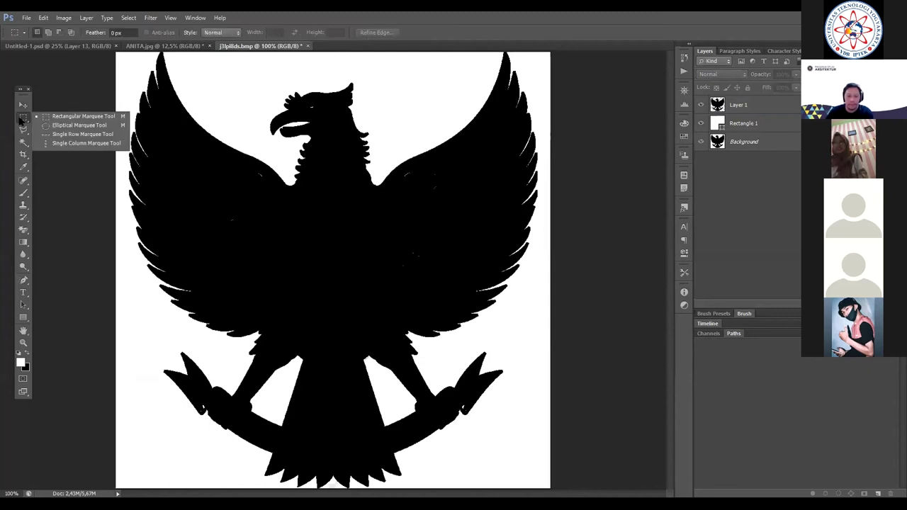
{"action": "left_click", "coordinate": [22, 105]}
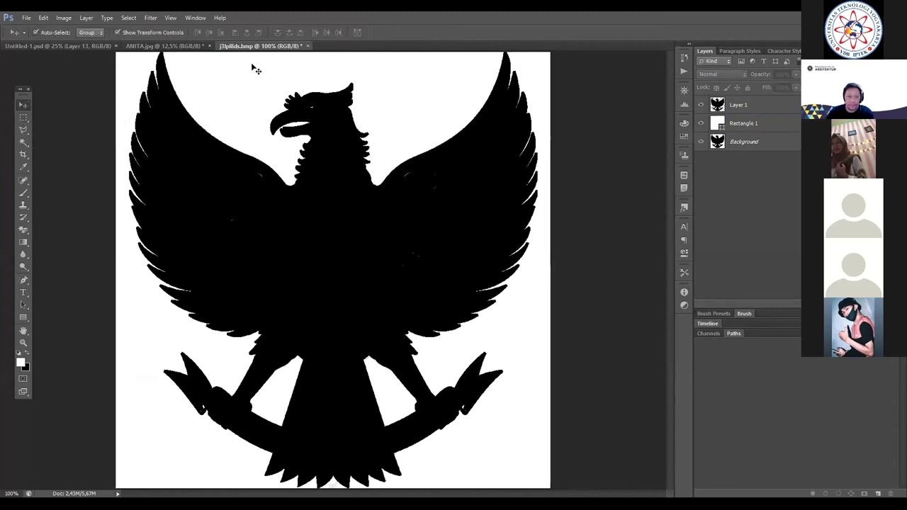
{"action": "left_click", "coordinate": [22, 118]}
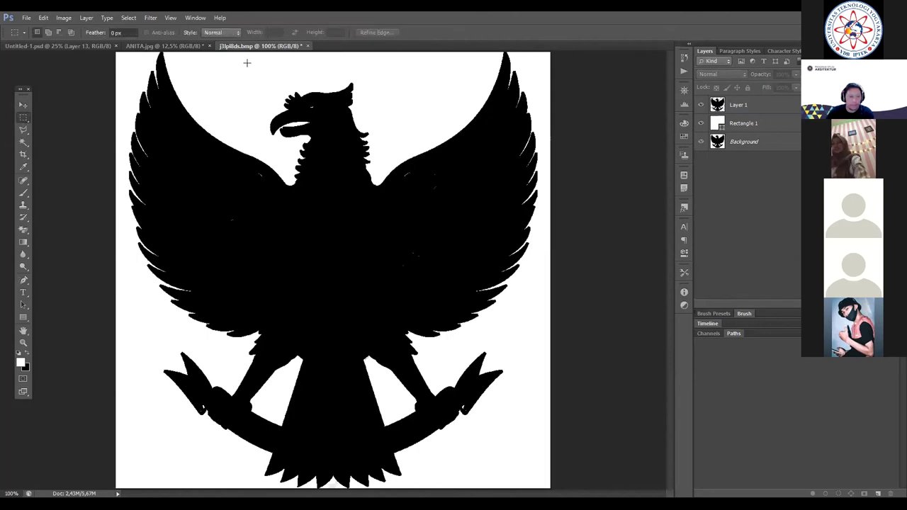
Step: Draw a rectangular marquee selection around the Garuda's head and redraw it slightly up and to the left, ending with nothing selected
{"action": "left_click_drag", "start_coordinate": [247, 63], "coordinate": [407, 191]}
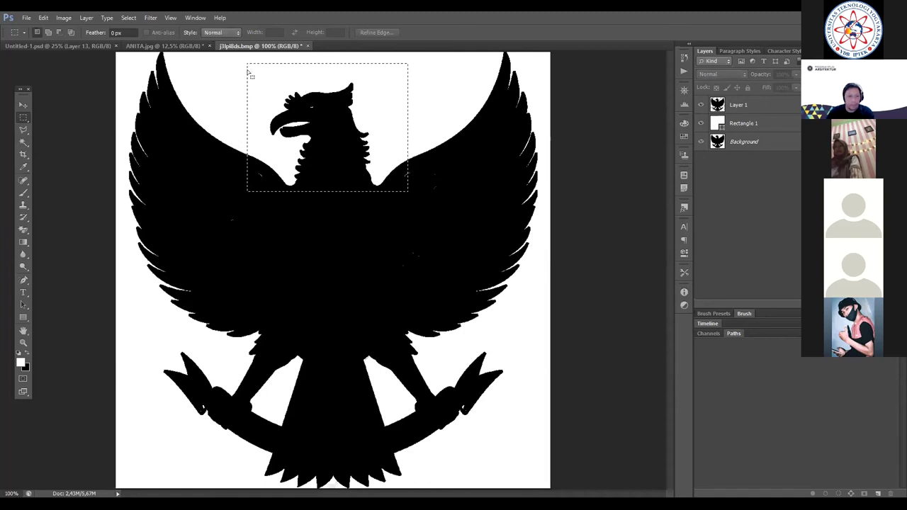
{"action": "left_click_drag", "start_coordinate": [238, 60], "coordinate": [403, 189]}
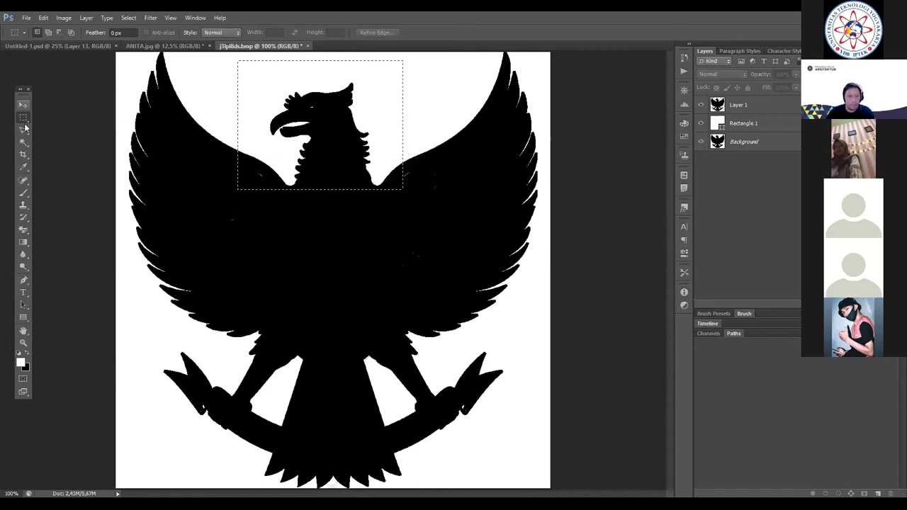
{"action": "left_click", "coordinate": [24, 105]}
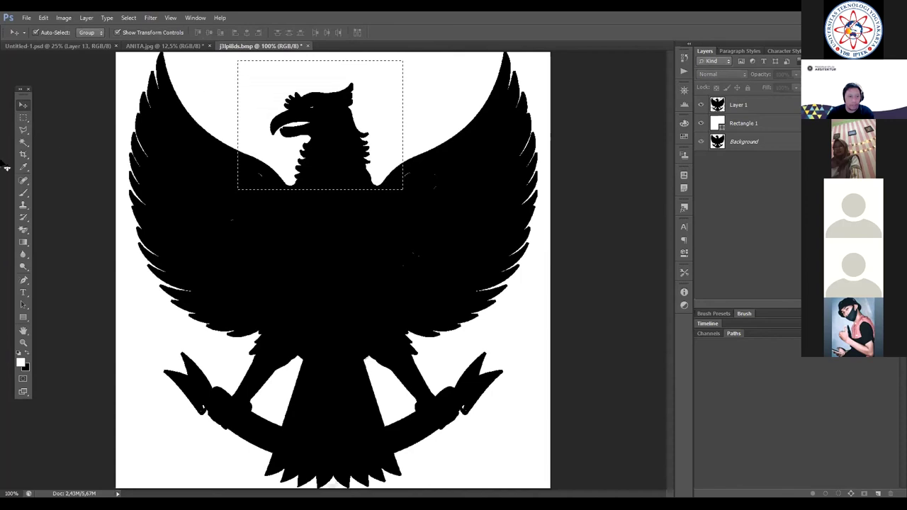
{"action": "left_click", "coordinate": [23, 117]}
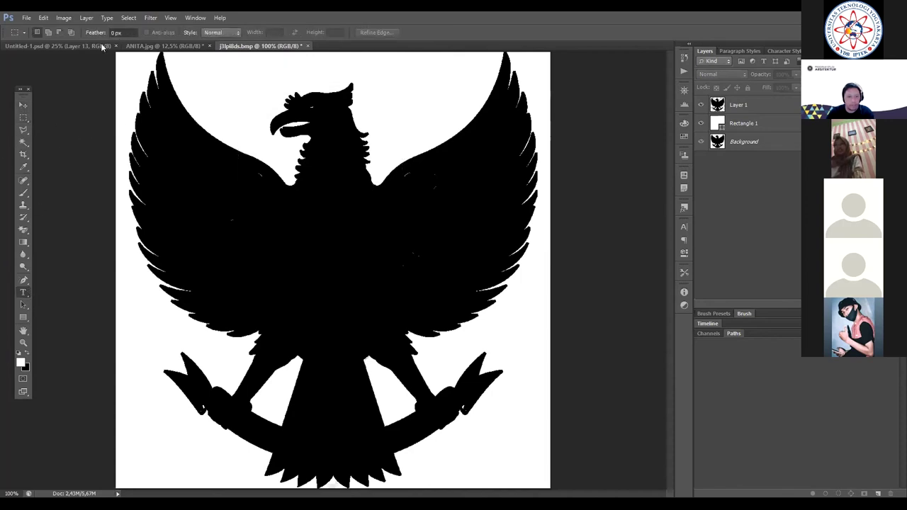
Step: View the building section document and the finished ARSITEKTUR NUSANTARA artwork, and return to the Garuda silhouette document
{"action": "left_click", "coordinate": [80, 45]}
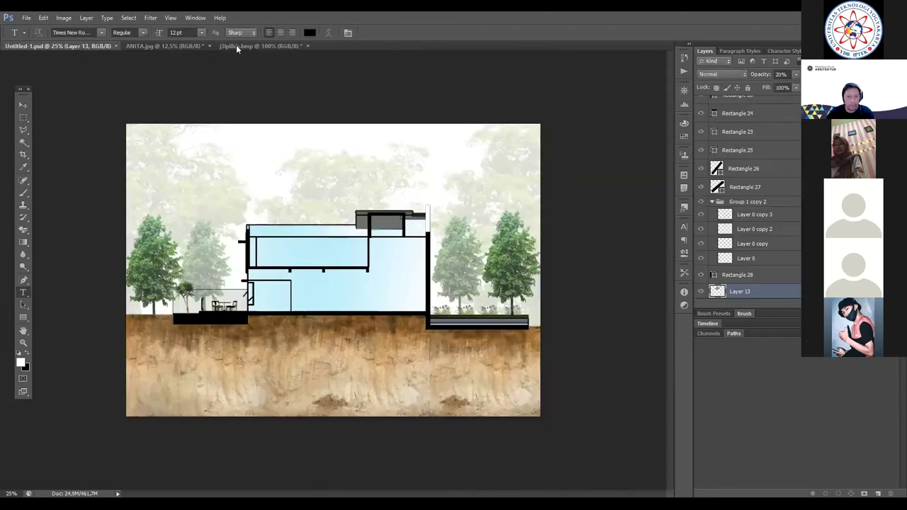
{"action": "left_click", "coordinate": [237, 45]}
{"action": "left_click", "coordinate": [174, 46]}
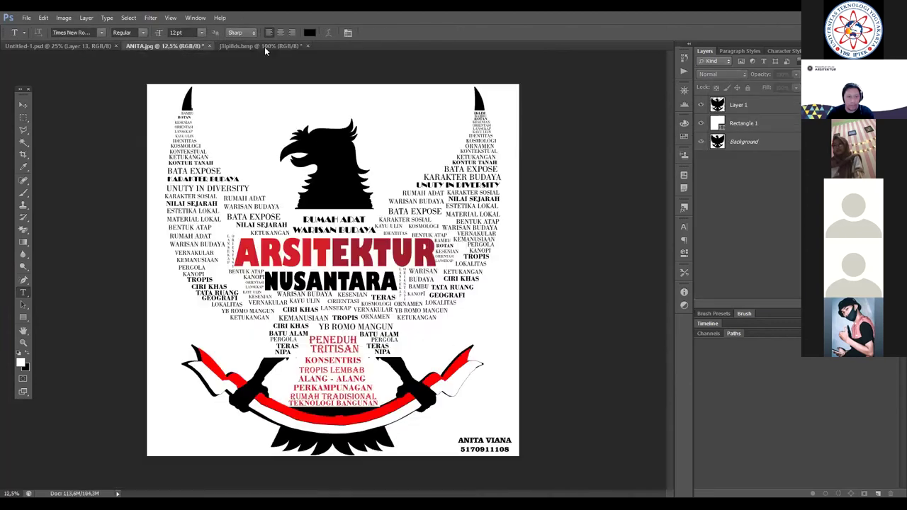
{"action": "left_click", "coordinate": [264, 46]}
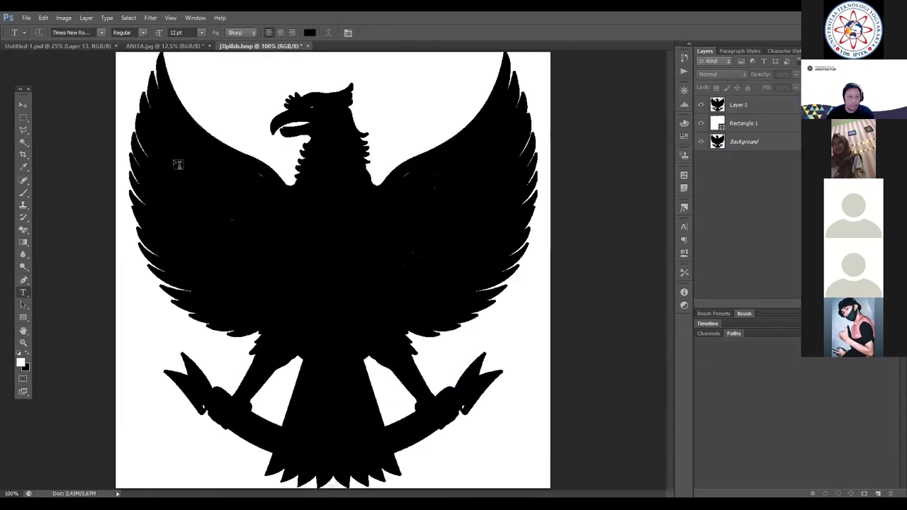
Step: Try to add a small text layer on the Garuda's left wing
{"action": "mouse_move", "coordinate": [182, 156]}
{"action": "left_mouse_down"}
{"action": "mouse_move", "coordinate": [264, 179]}
{"action": "mouse_move", "coordinate": [173, 152]}
{"action": "left_mouse_up"}
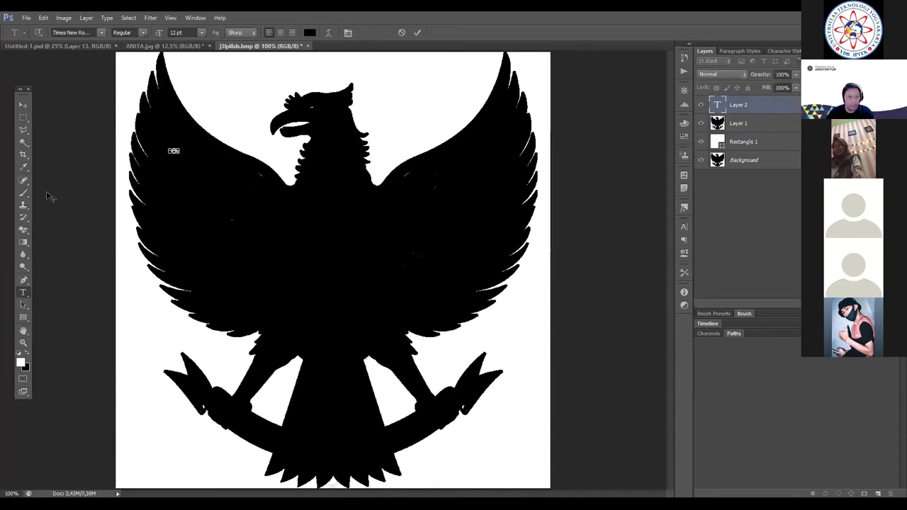
{"action": "left_click", "coordinate": [23, 104]}
{"action": "left_click", "coordinate": [206, 177]}
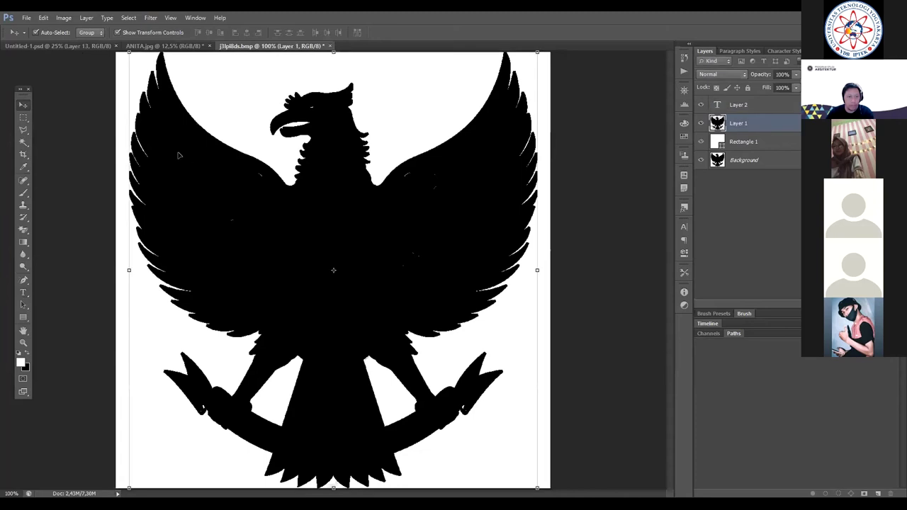
Step: Add the two-line text "ARSITEKTUR NUSANTARA" on the white area between the left wing and the Garuda's head
{"action": "left_click", "coordinate": [23, 293]}
{"action": "left_click", "coordinate": [231, 112]}
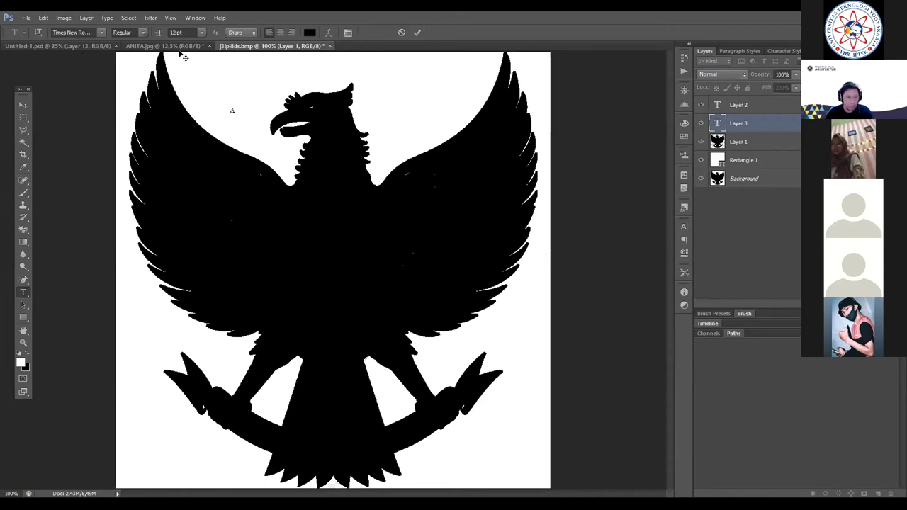
{"action": "left_click", "coordinate": [226, 45]}
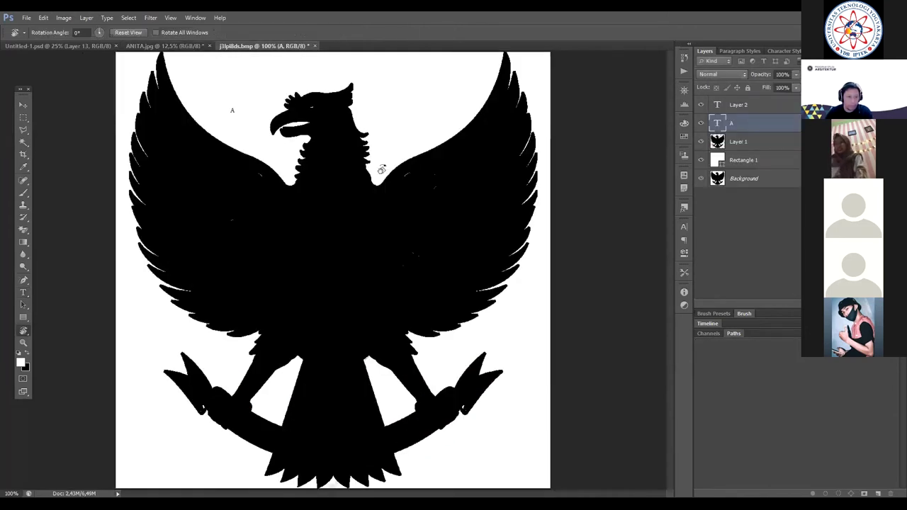
{"action": "key", "text": "r"}
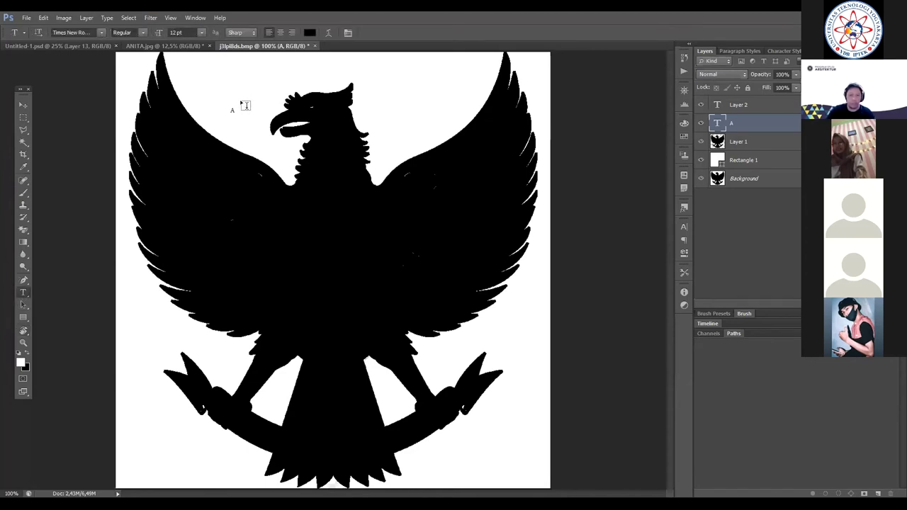
{"action": "left_click", "coordinate": [233, 109]}
{"action": "type", "text": "B"}
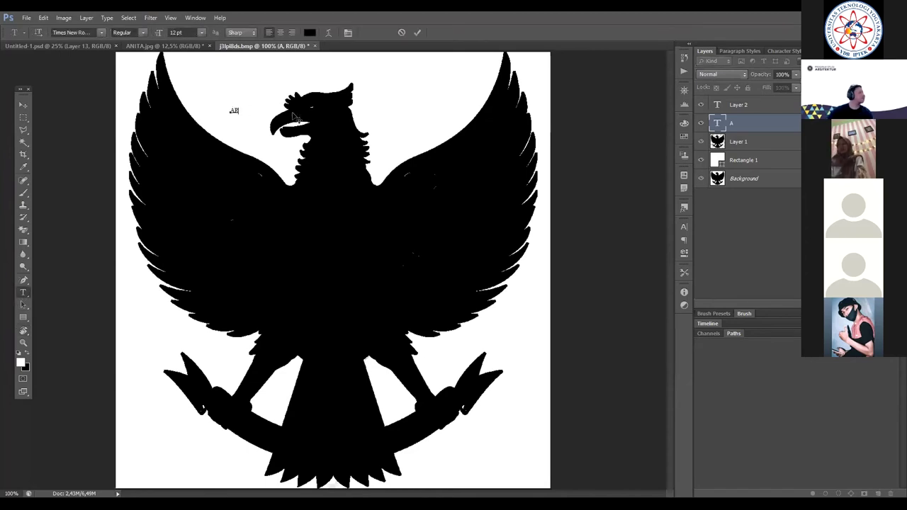
{"action": "type", "text": "SITE"}
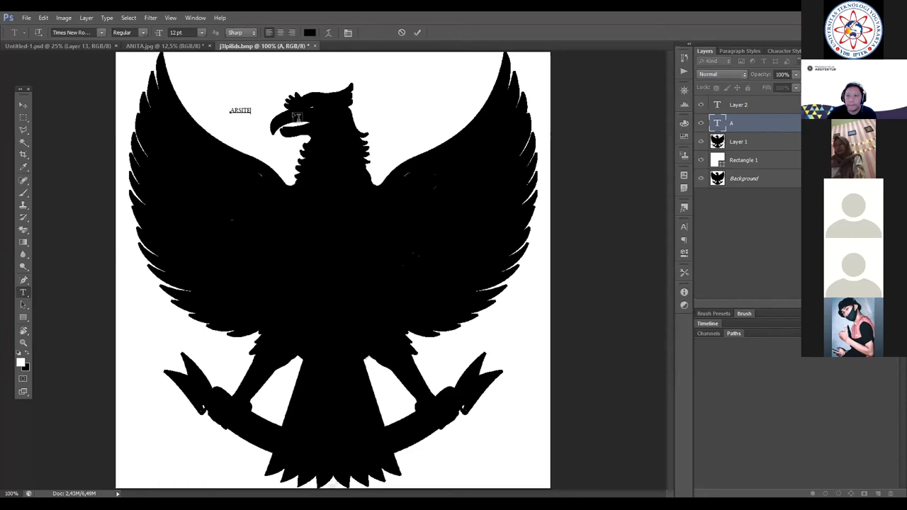
{"action": "type", "text": "KTUR"}
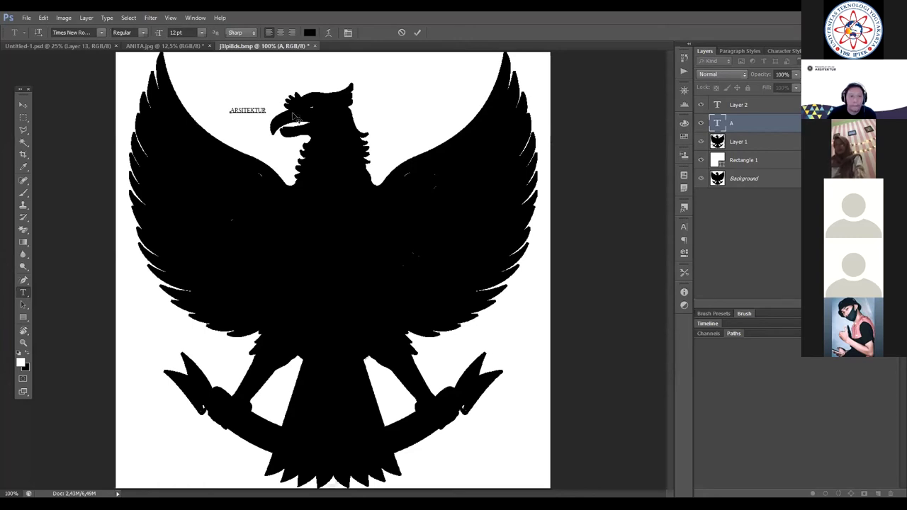
{"action": "key", "text": "Return"}
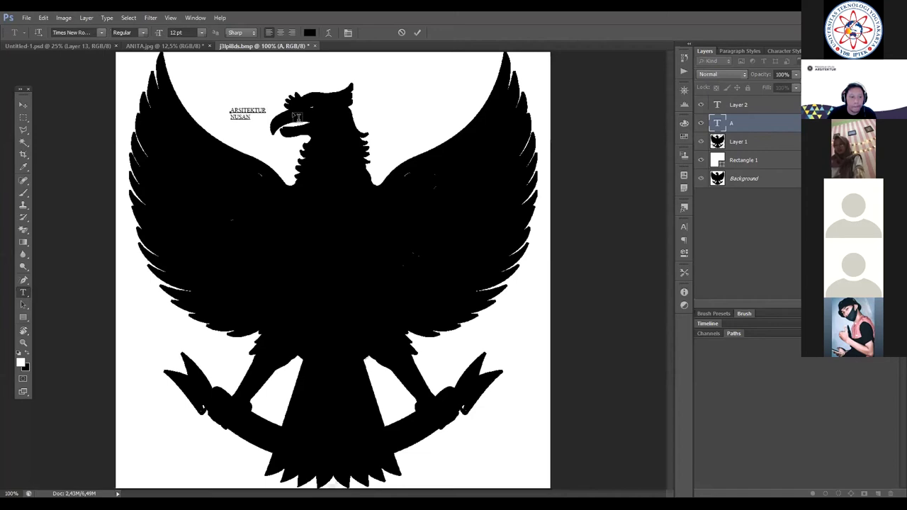
{"action": "type", "text": "NUSANTARA"}
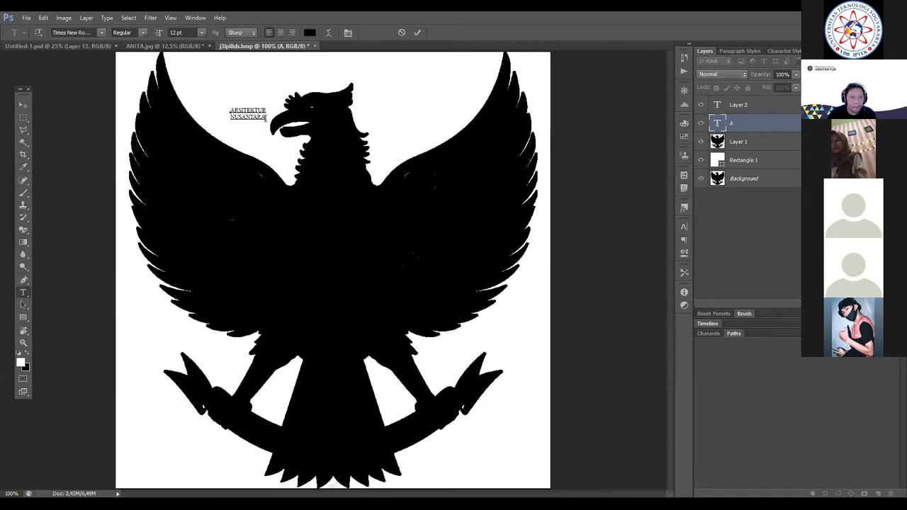
Step: Center-align both lines of the ARSITEKTUR NUSANTARA text
{"action": "left_click_drag", "start_coordinate": [267, 117], "coordinate": [232, 108]}
{"action": "left_click", "coordinate": [281, 32]}
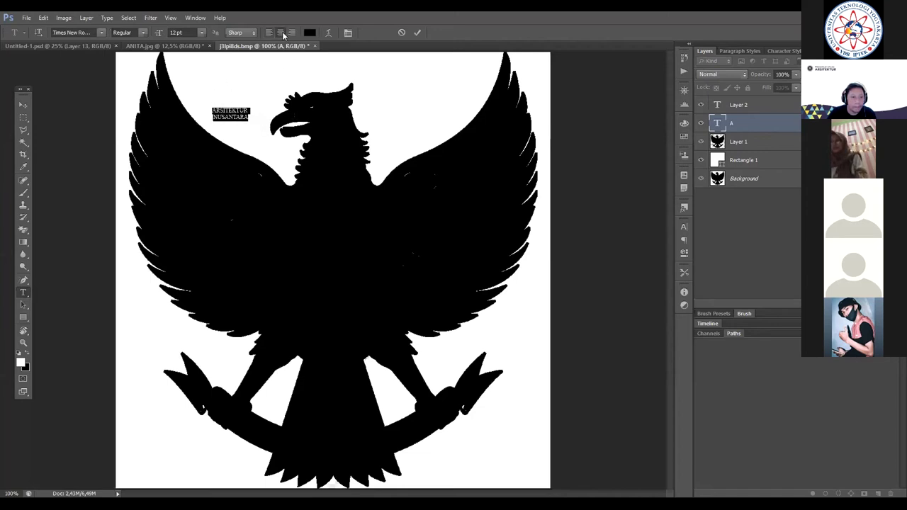
{"action": "left_click", "coordinate": [26, 105]}
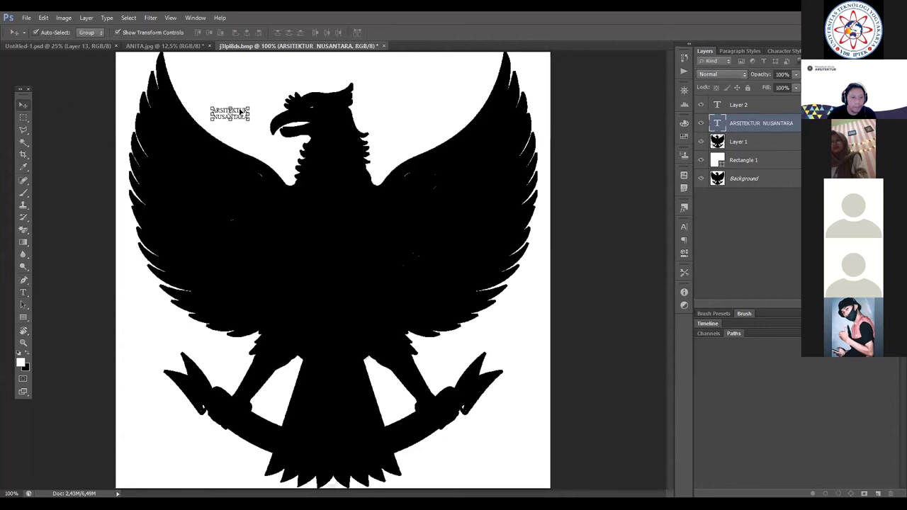
Step: Set the ARSITEKTUR NUSANTARA text color to white (ffffff)
{"action": "left_click", "coordinate": [22, 292]}
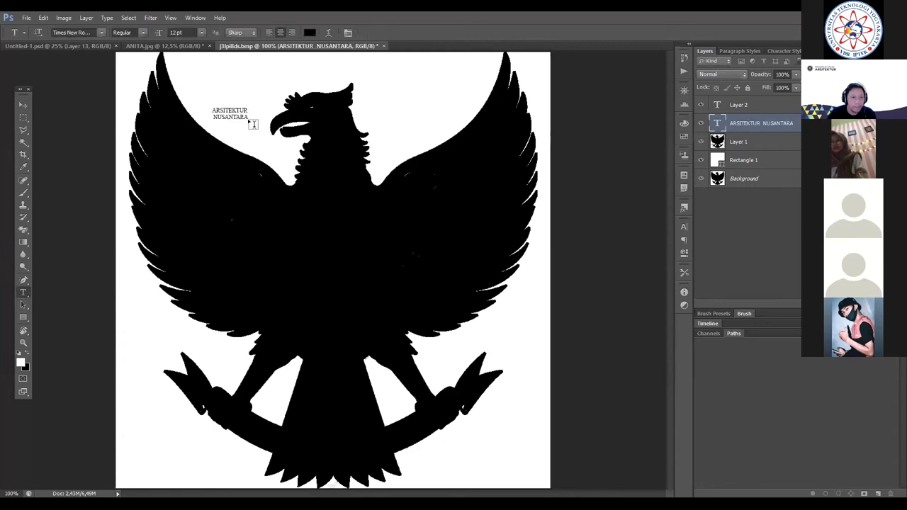
{"action": "left_click_drag", "start_coordinate": [246, 116], "coordinate": [210, 105]}
{"action": "left_click", "coordinate": [230, 114]}
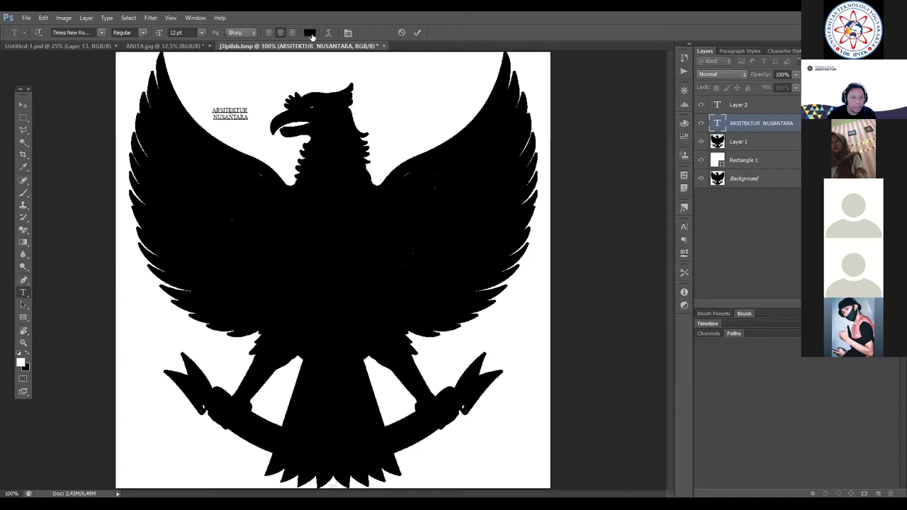
{"action": "left_click", "coordinate": [310, 32]}
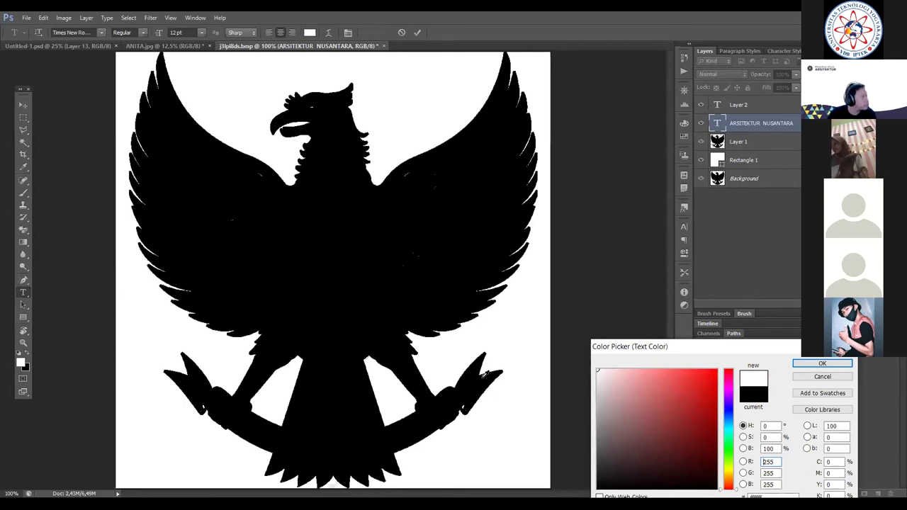
{"action": "left_click_drag", "start_coordinate": [609, 347], "coordinate": [490, 247]}
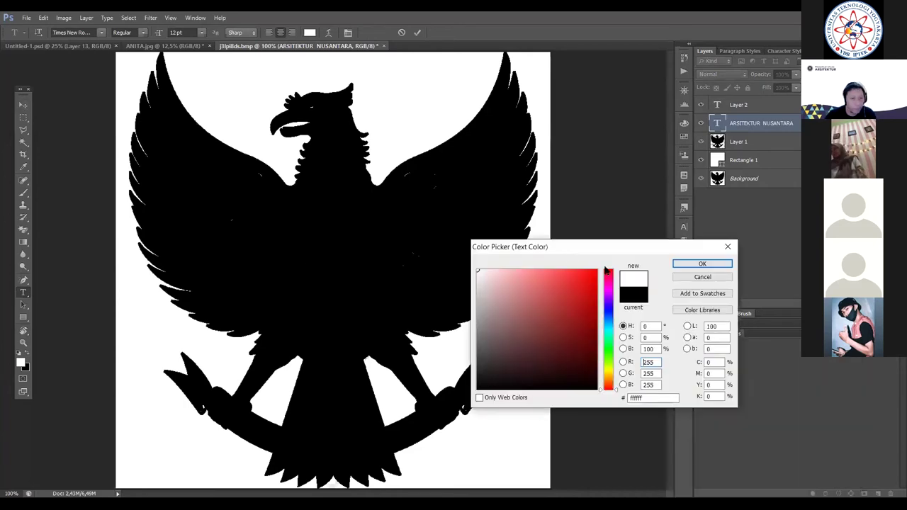
{"action": "left_click", "coordinate": [688, 264]}
Step: Move the ARSITEKTUR NUSANTARA text onto the middle of the Garuda's chest and enlarge it to about two and a half times its size
{"action": "left_click", "coordinate": [22, 104]}
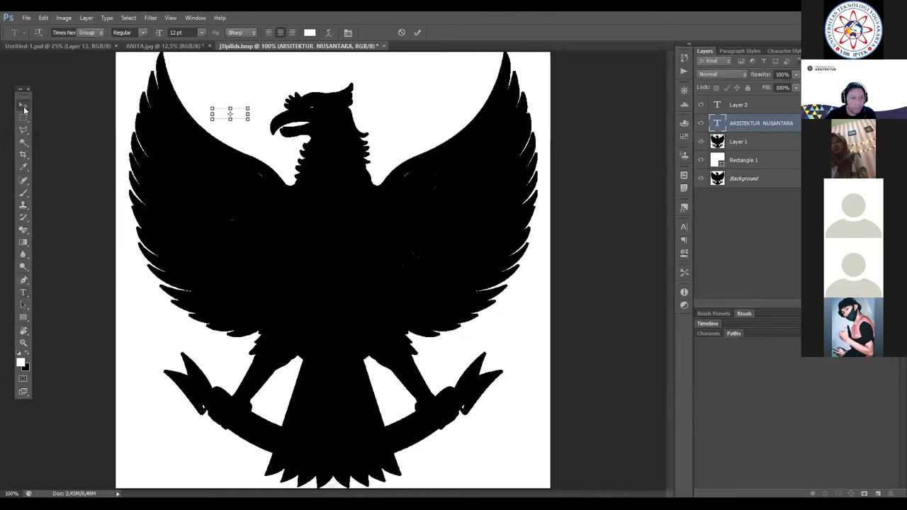
{"action": "left_click_drag", "start_coordinate": [241, 113], "coordinate": [364, 230]}
{"action": "key", "text": "Return"}
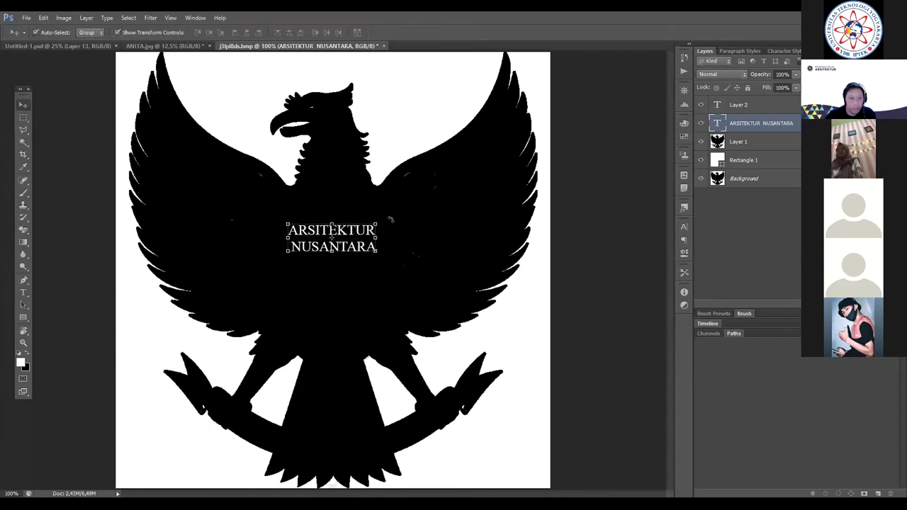
{"action": "left_click", "coordinate": [397, 125]}
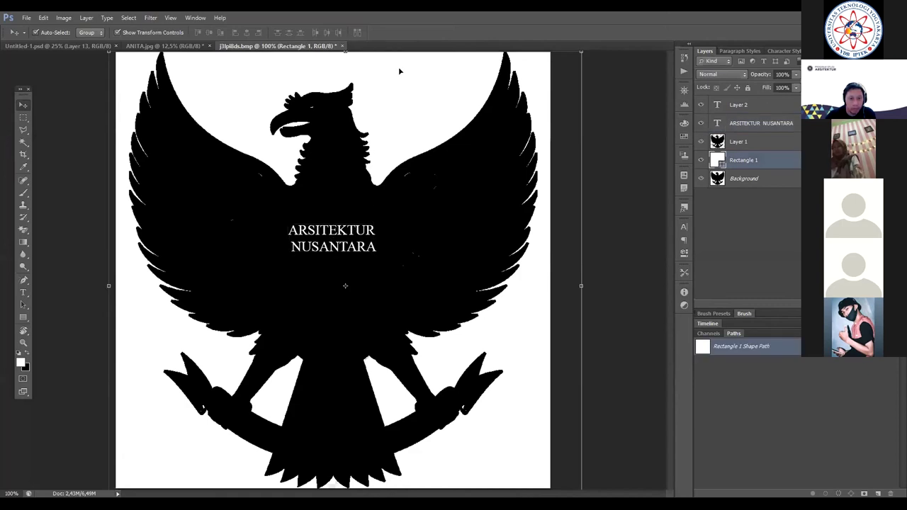
Step: Compare the chest text with the finished ARSITEKTUR NUSANTARA artwork and return to the silhouette document
{"action": "left_click", "coordinate": [136, 45]}
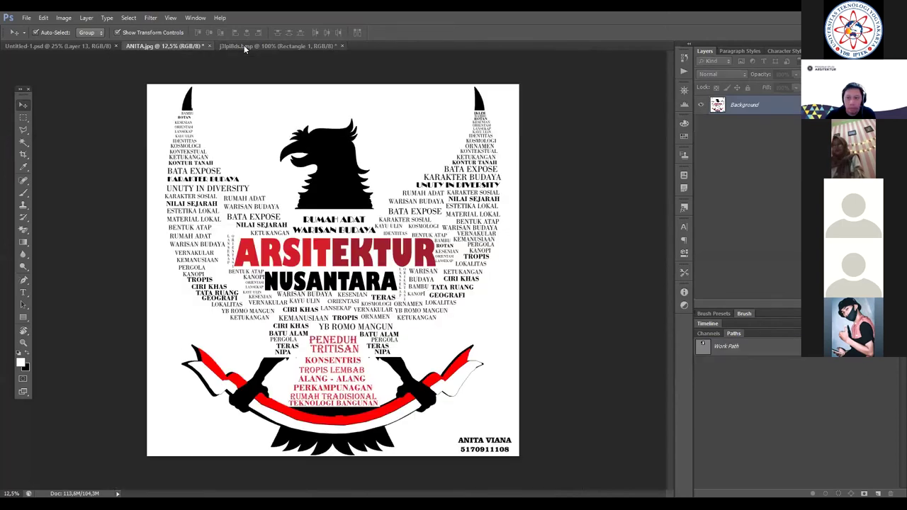
{"action": "left_click", "coordinate": [244, 45]}
{"action": "left_click", "coordinate": [352, 230]}
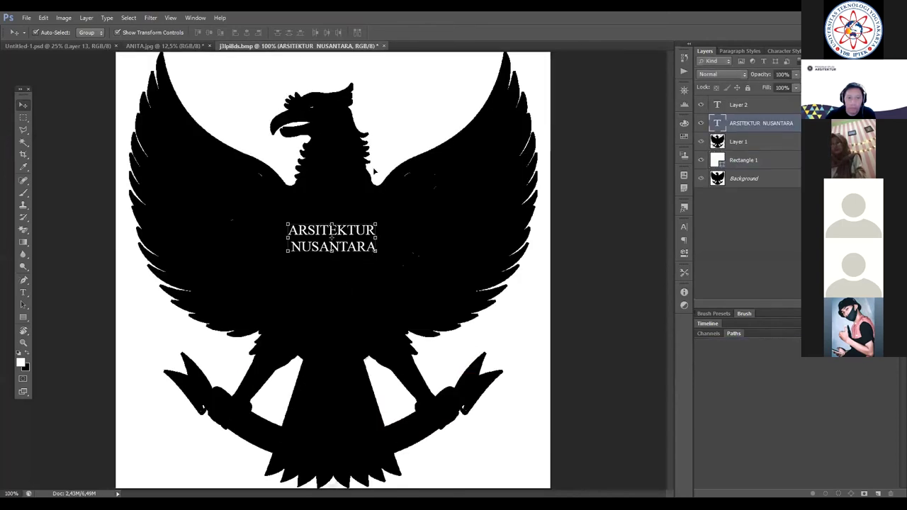
{"action": "left_click", "coordinate": [402, 99]}
{"action": "left_click", "coordinate": [23, 292]}
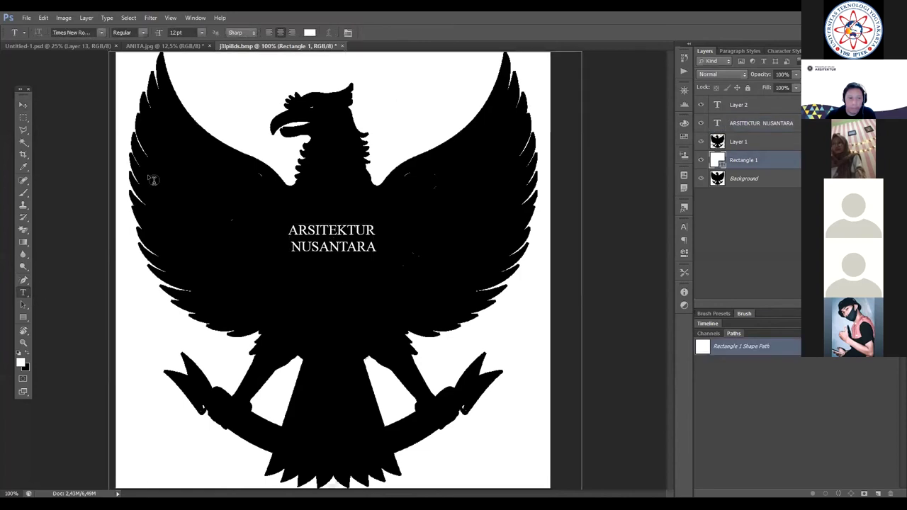
{"action": "left_click", "coordinate": [219, 152]}
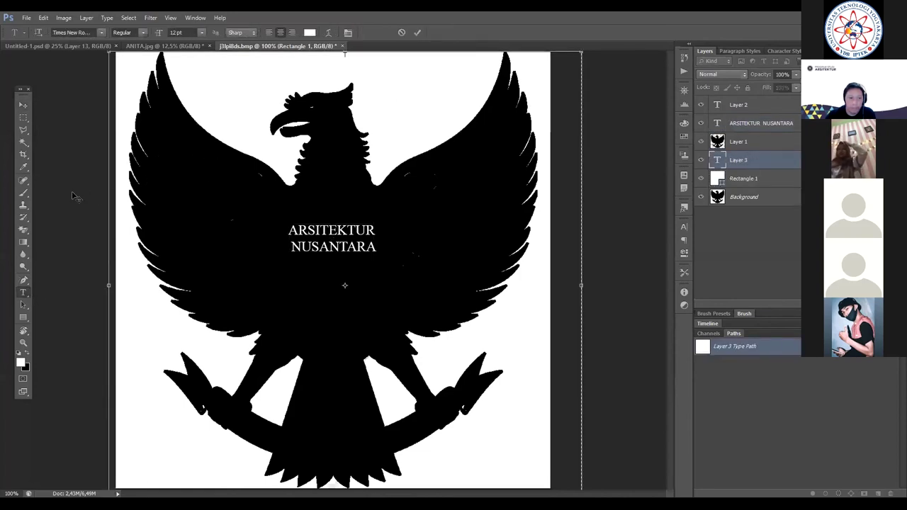
{"action": "left_click", "coordinate": [22, 292]}
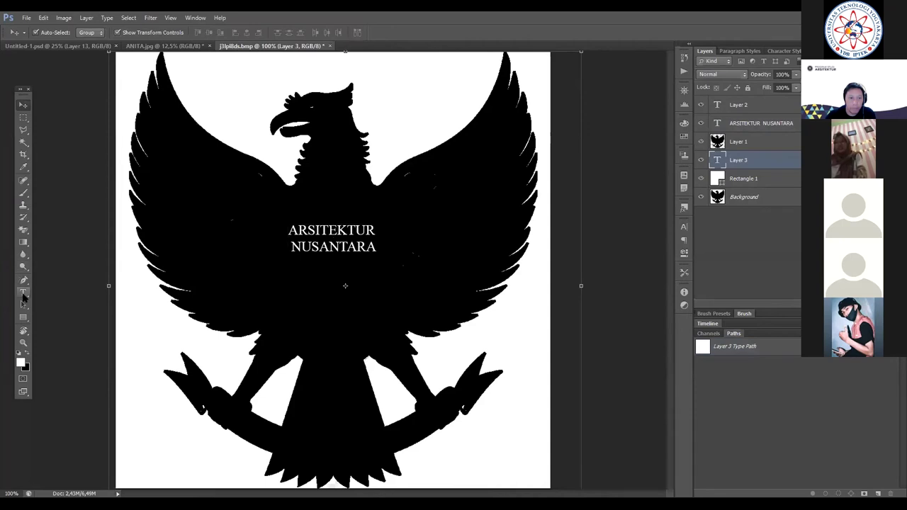
Step: Add the word Arsitektur as a new centered 12 pt Times New Roman text on the silhouette's left wing
{"action": "left_click", "coordinate": [182, 196]}
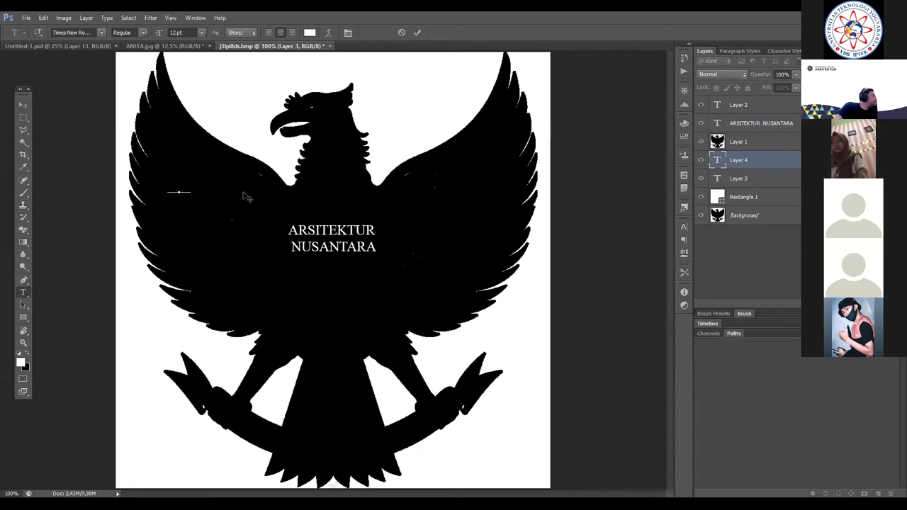
{"action": "type", "text": "Arsitektur"}
{"action": "left_click", "coordinate": [28, 107]}
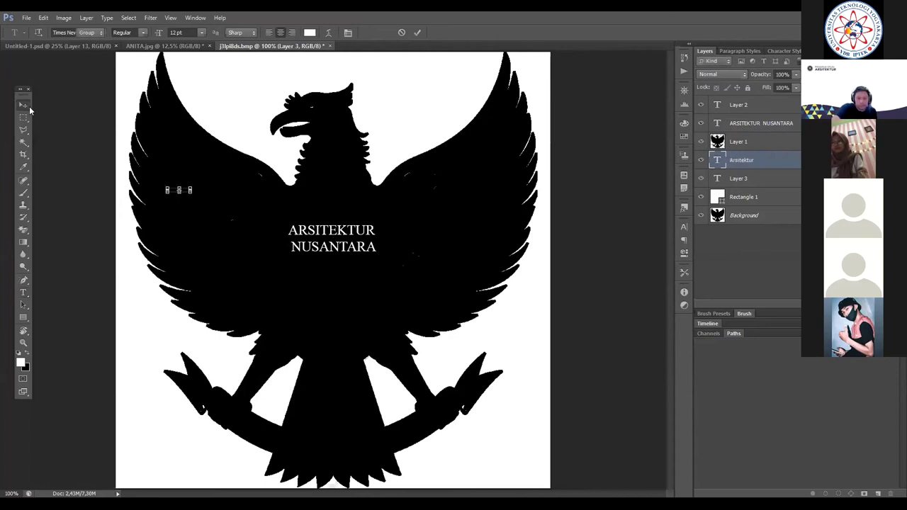
Step: Select the Arsitektur word on the left wing and set its text color to white
{"action": "key", "text": "t"}
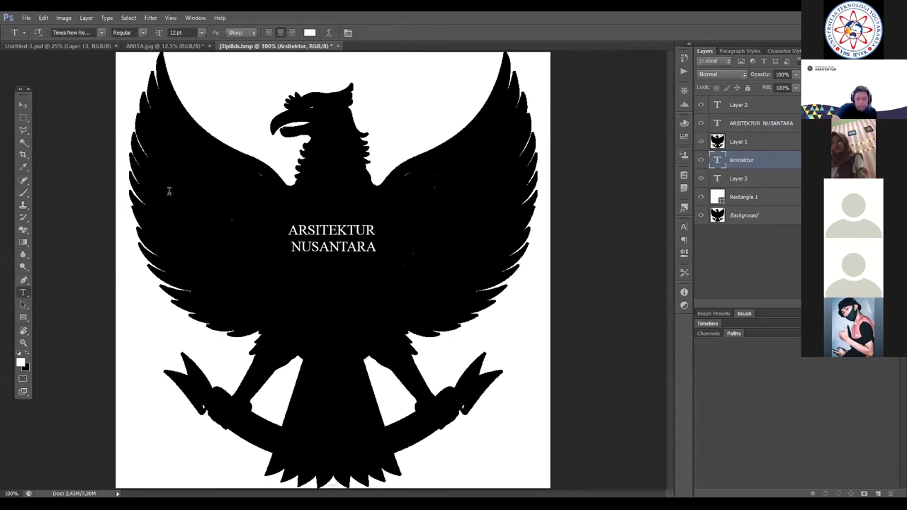
{"action": "double_click", "coordinate": [169, 192]}
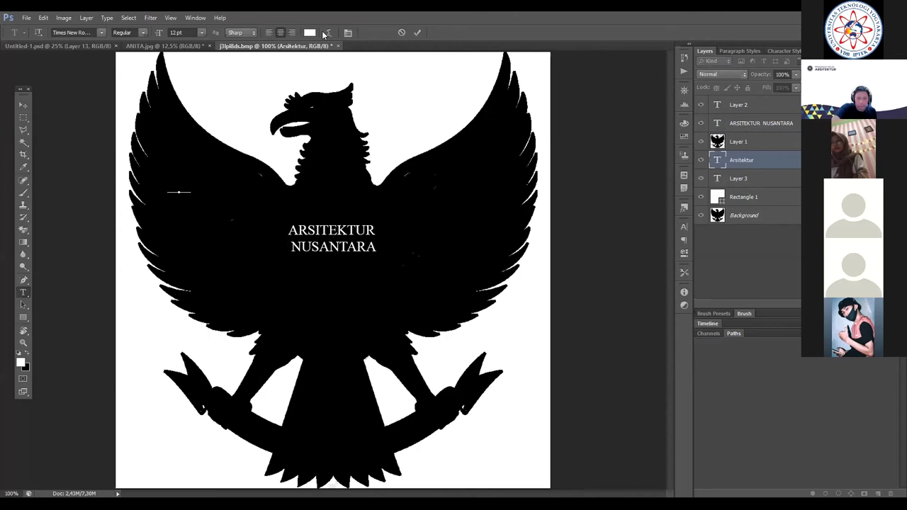
{"action": "left_click", "coordinate": [310, 33]}
{"action": "left_click", "coordinate": [478, 267]}
{"action": "key", "text": "Return"}
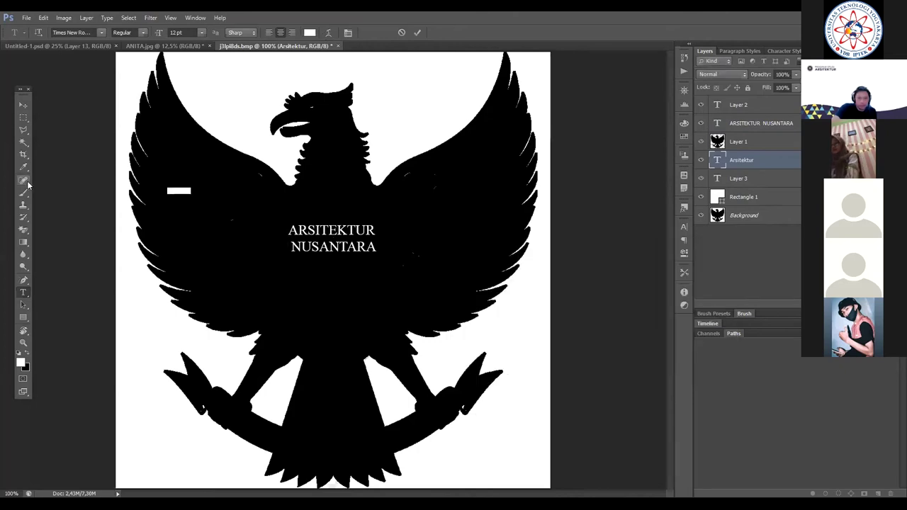
{"action": "left_click", "coordinate": [22, 105]}
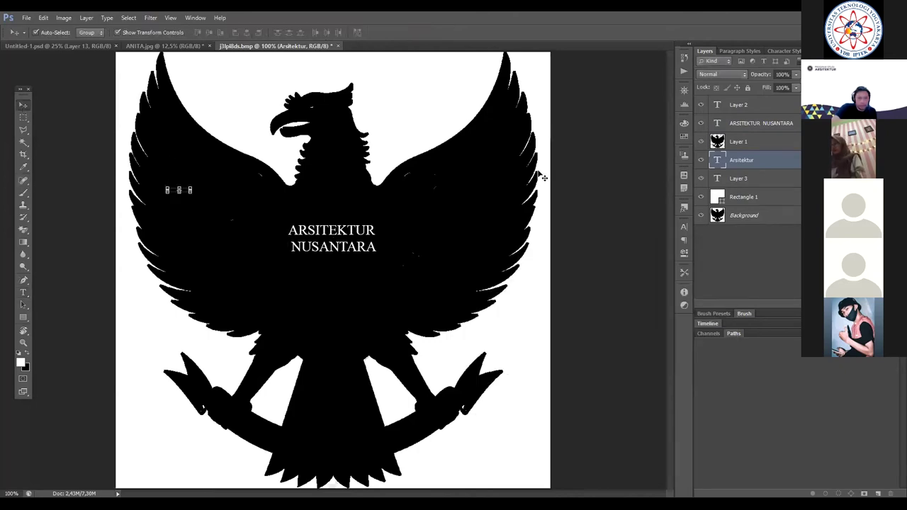
Step: Bring the Arsitektur text in front of all other layers and move it up near the left wing's tip
{"action": "key", "text": "ctrl+shift+bracketright"}
{"action": "left_click", "coordinate": [183, 204]}
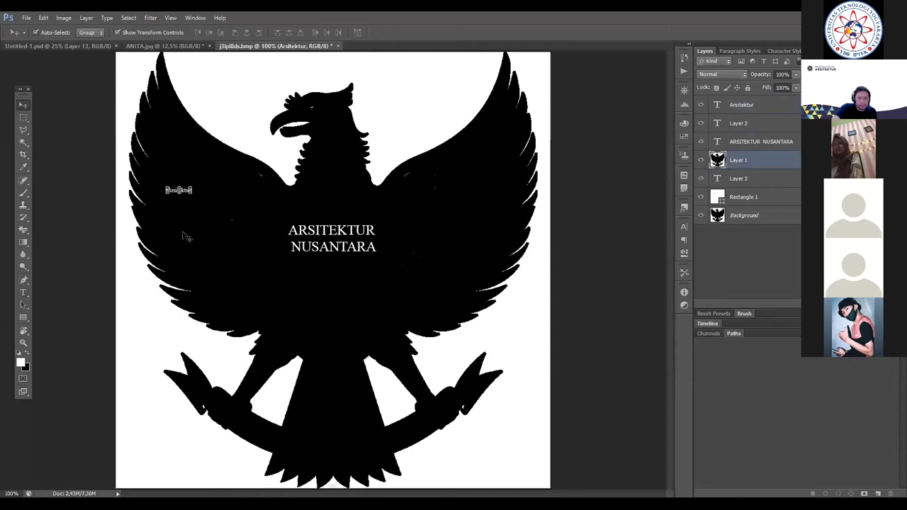
{"action": "left_click_drag", "start_coordinate": [185, 197], "coordinate": [163, 89]}
{"action": "key", "text": "ctrl+z"}
{"action": "left_click", "coordinate": [237, 106]}
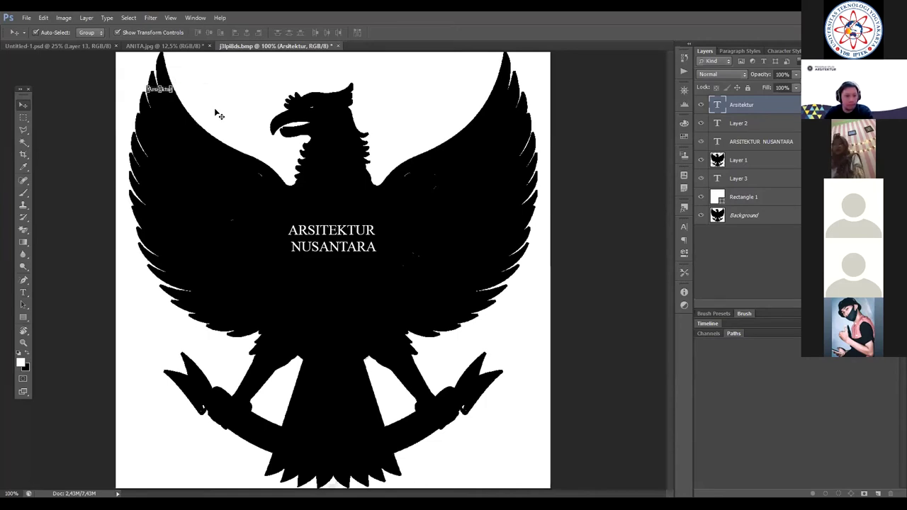
Step: Duplicate the Arsitektur text layer and place the copy directly below the original near the left wing's tip
{"action": "key", "text": "ctrl+j"}
{"action": "left_click", "coordinate": [175, 133]}
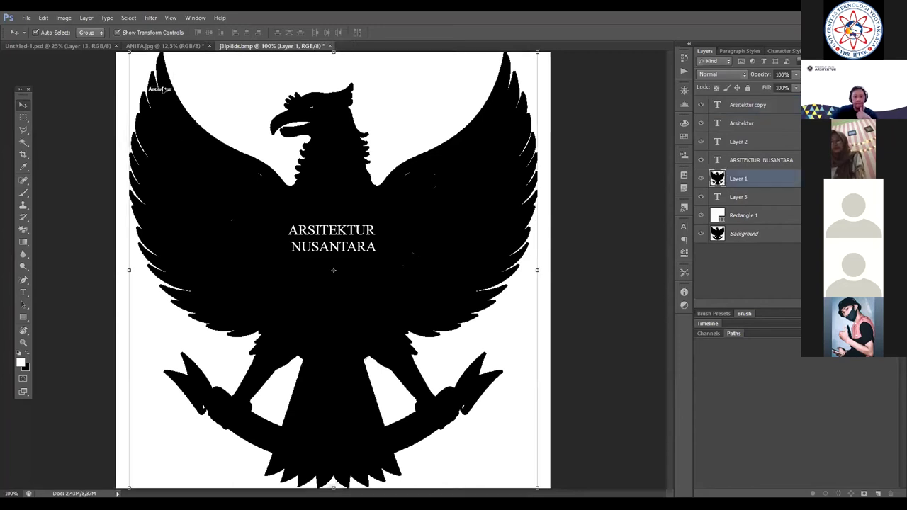
{"action": "left_click_drag", "start_coordinate": [164, 90], "coordinate": [162, 98]}
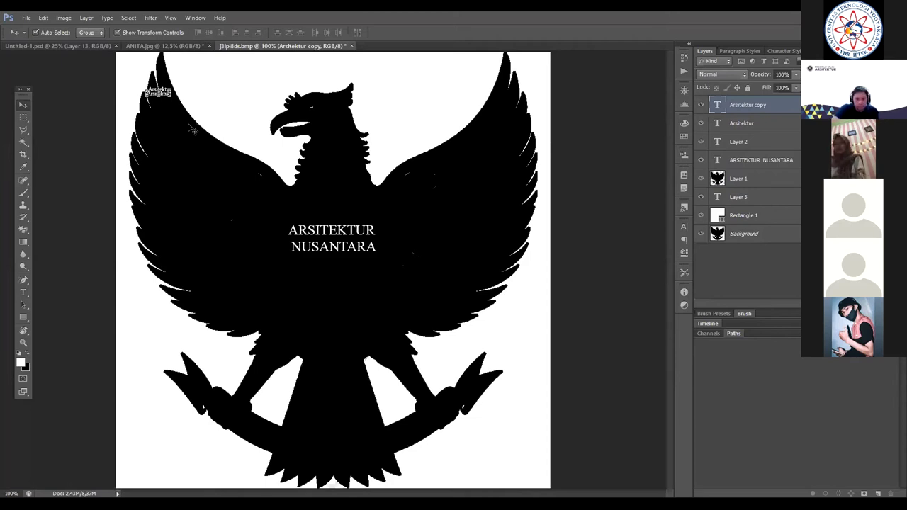
{"action": "left_click", "coordinate": [170, 114]}
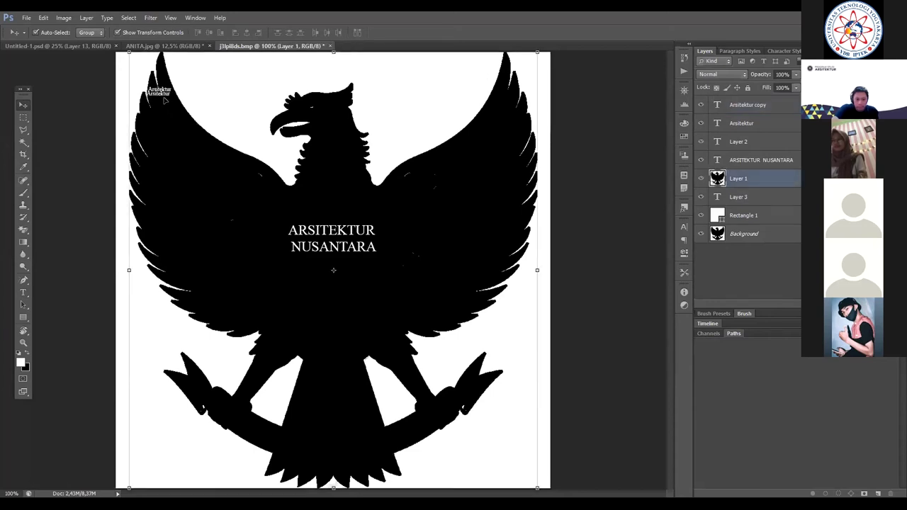
{"action": "left_click", "coordinate": [161, 94]}
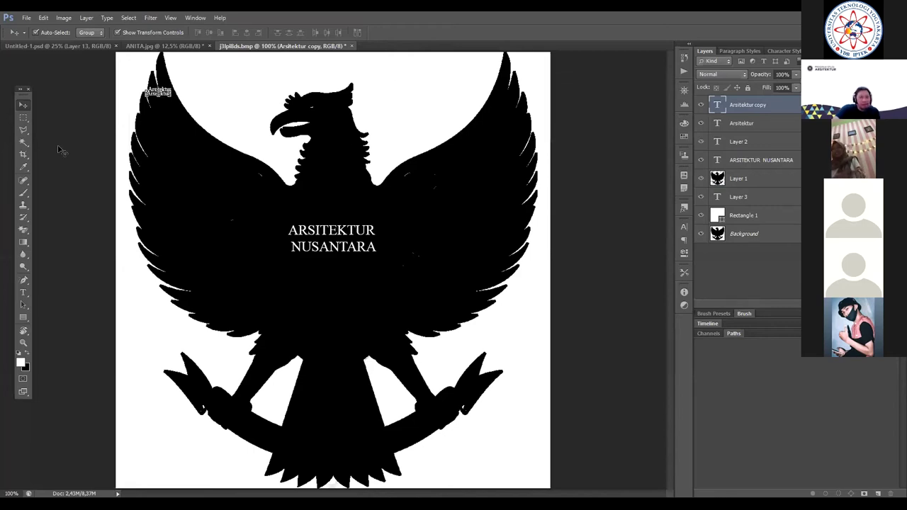
{"action": "left_click", "coordinate": [227, 113]}
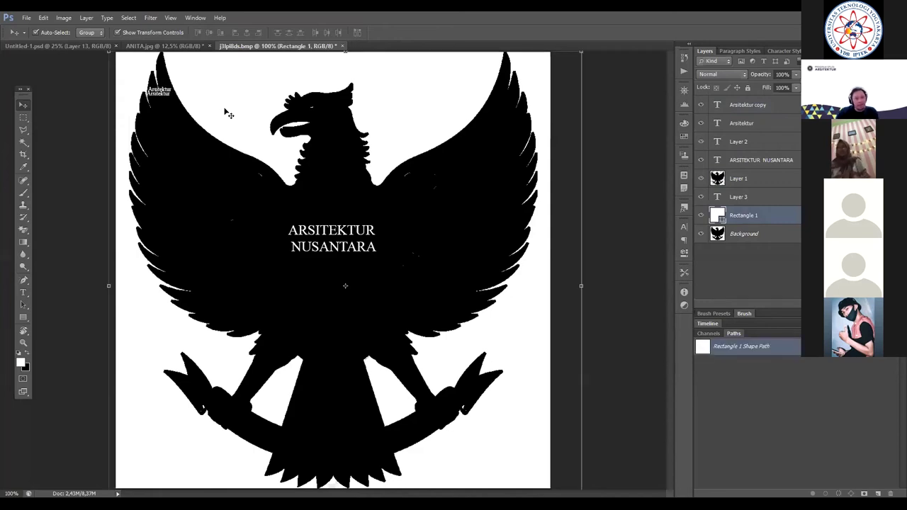
{"action": "left_click", "coordinate": [210, 164]}
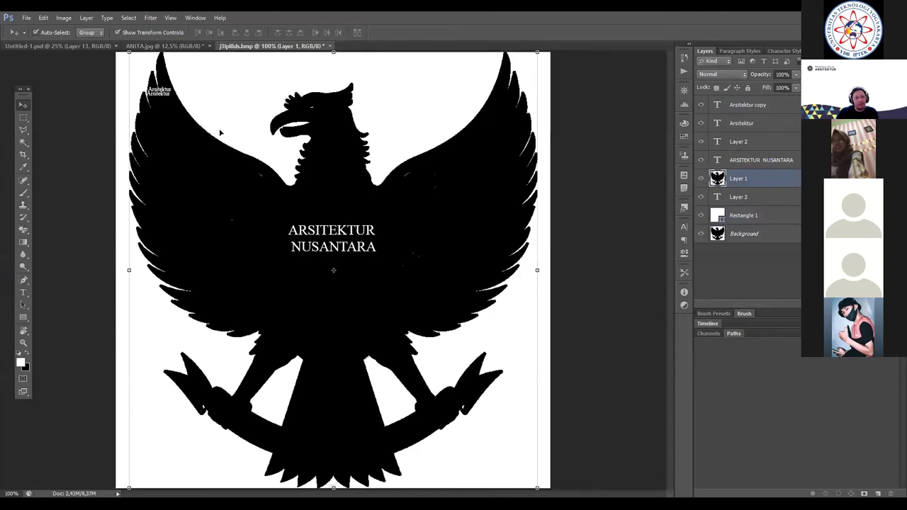
{"action": "left_click", "coordinate": [242, 86]}
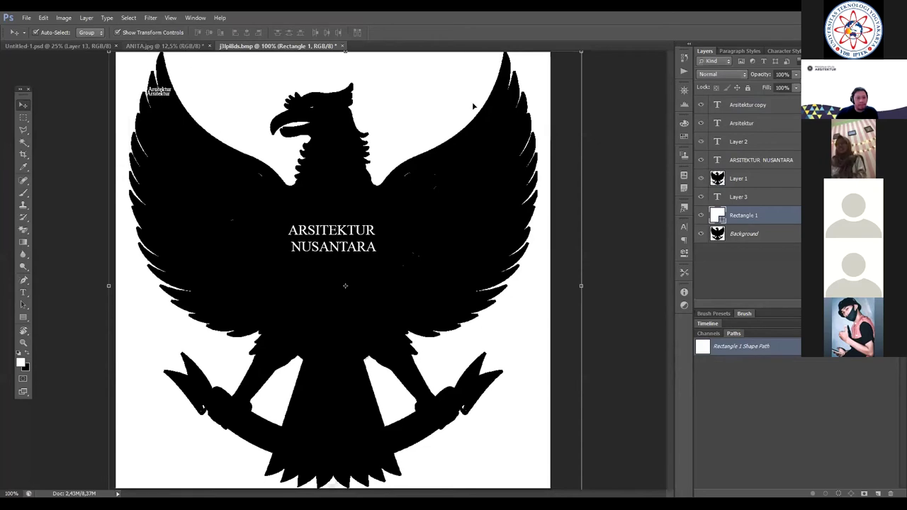
{"action": "left_click", "coordinate": [631, 136]}
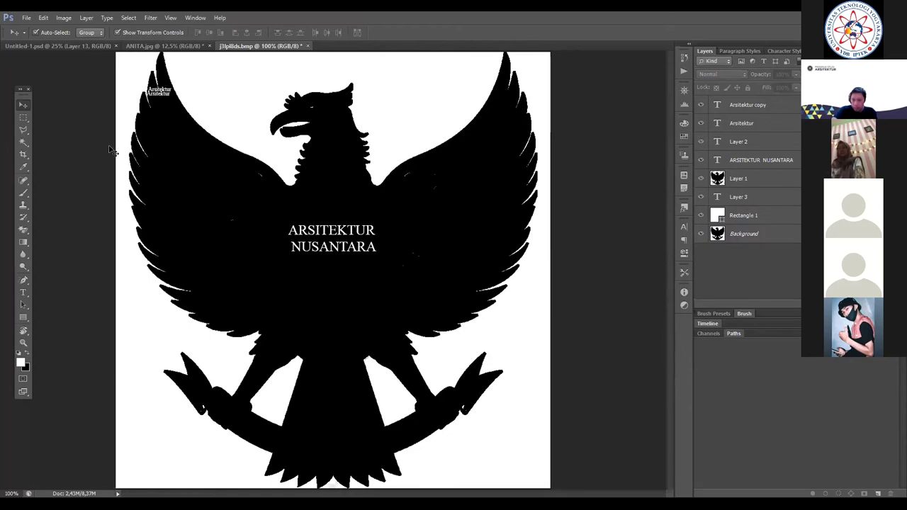
Step: Move the original Arsitektur word higher at the wing tip and its copy down into the wider part of the left wing
{"action": "left_click", "coordinate": [166, 92]}
{"action": "mouse_move", "coordinate": [164, 83]}
{"action": "left_mouse_down"}
{"action": "mouse_move", "coordinate": [173, 59]}
{"action": "mouse_move", "coordinate": [164, 72]}
{"action": "left_mouse_up"}
{"action": "key", "text": "ctrl+shift+Tab"}
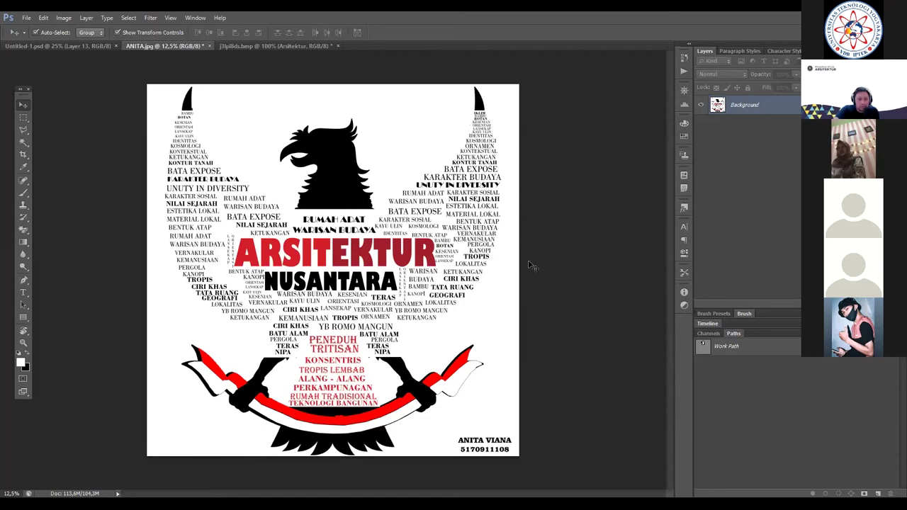
{"action": "left_click", "coordinate": [230, 45]}
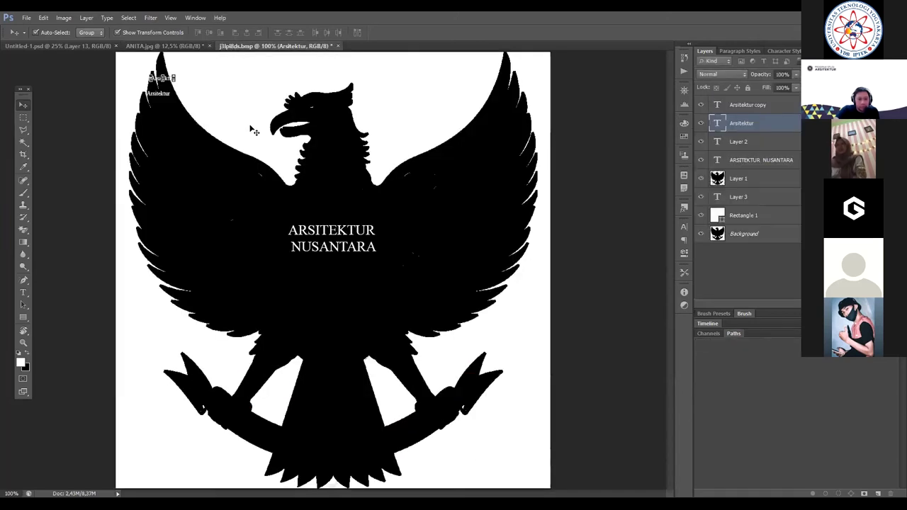
{"action": "left_click_drag", "start_coordinate": [159, 93], "coordinate": [185, 148]}
Step: Change the text color of the lower Arsitektur copy to the dark tone 4a4040
{"action": "left_click", "coordinate": [23, 292]}
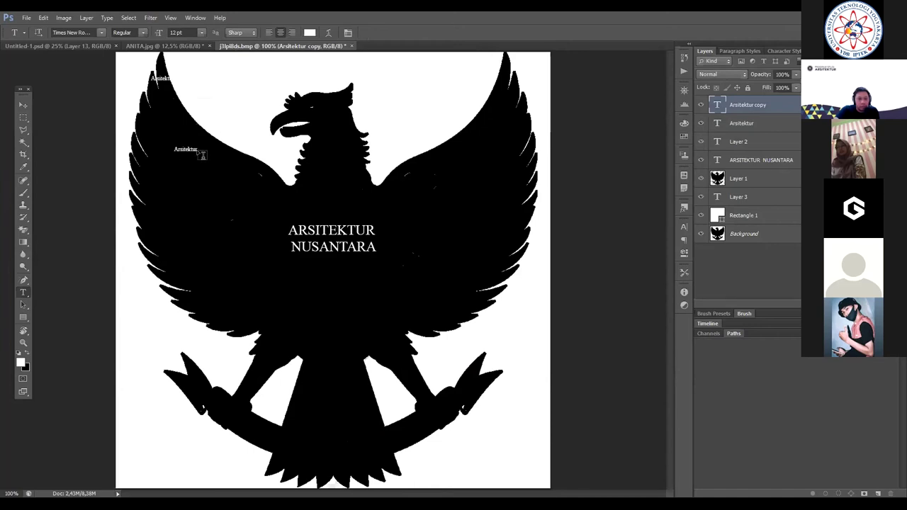
{"action": "left_click_drag", "start_coordinate": [198, 149], "coordinate": [164, 147]}
{"action": "left_click", "coordinate": [311, 33]}
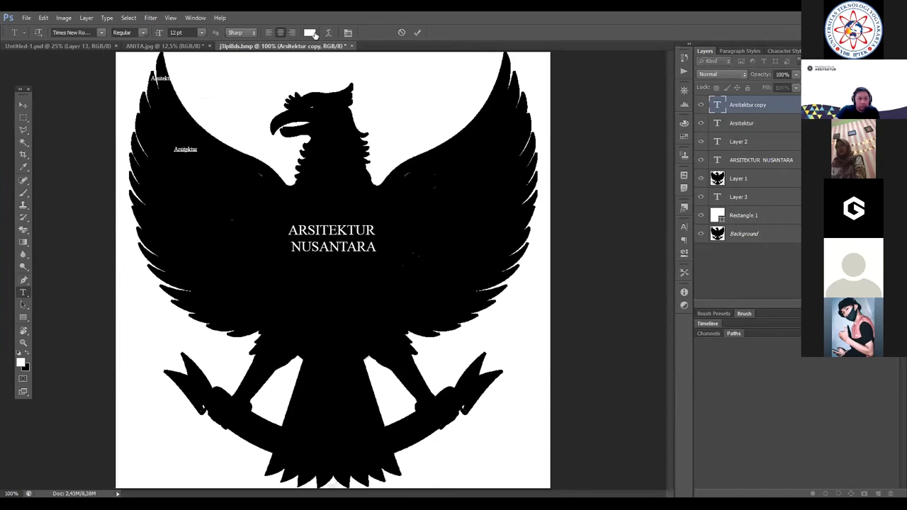
{"action": "left_click", "coordinate": [551, 314]}
{"action": "mouse_move", "coordinate": [526, 307]}
{"action": "left_mouse_down"}
{"action": "mouse_move", "coordinate": [582, 290]}
{"action": "mouse_move", "coordinate": [573, 334]}
{"action": "mouse_move", "coordinate": [488, 355]}
{"action": "left_mouse_up"}
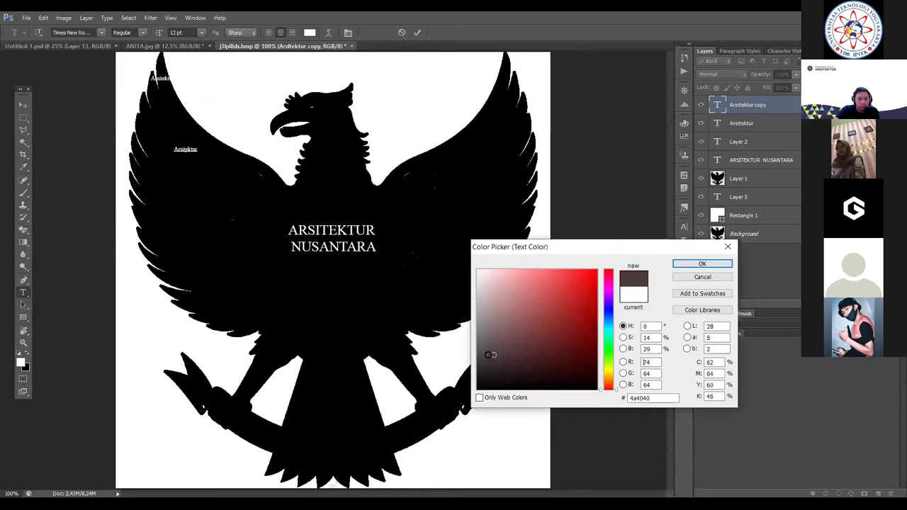
{"action": "left_click", "coordinate": [702, 264]}
{"action": "left_click", "coordinate": [23, 104]}
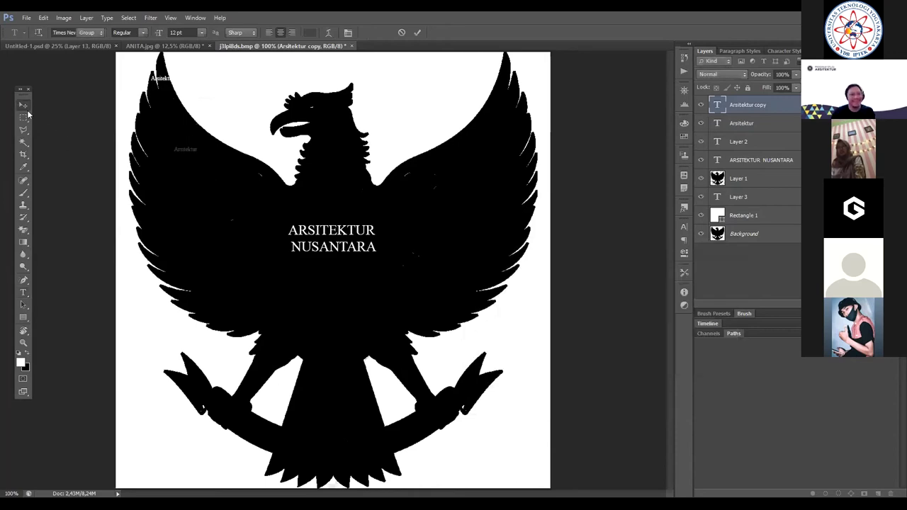
Step: Move the dark Arsitektur copy back up to the left wing's tip, directly beneath the white word
{"action": "left_click", "coordinate": [201, 200]}
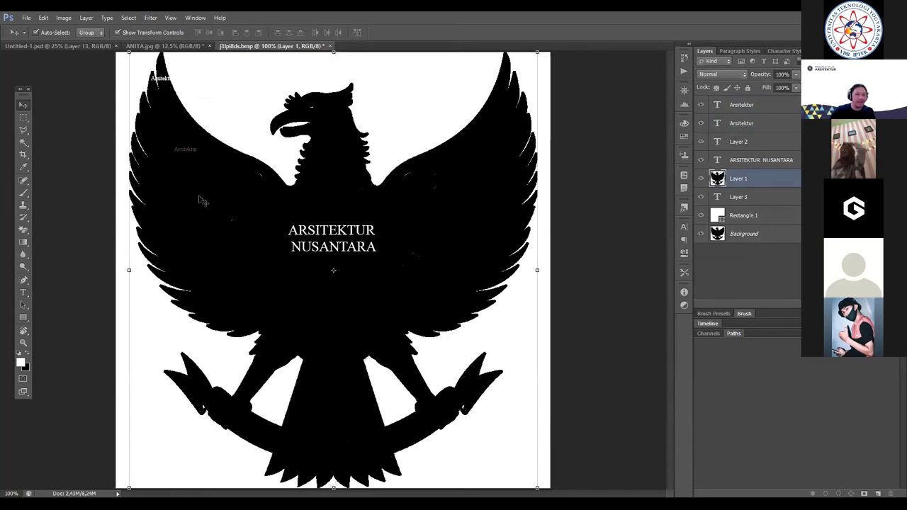
{"action": "left_click", "coordinate": [215, 92]}
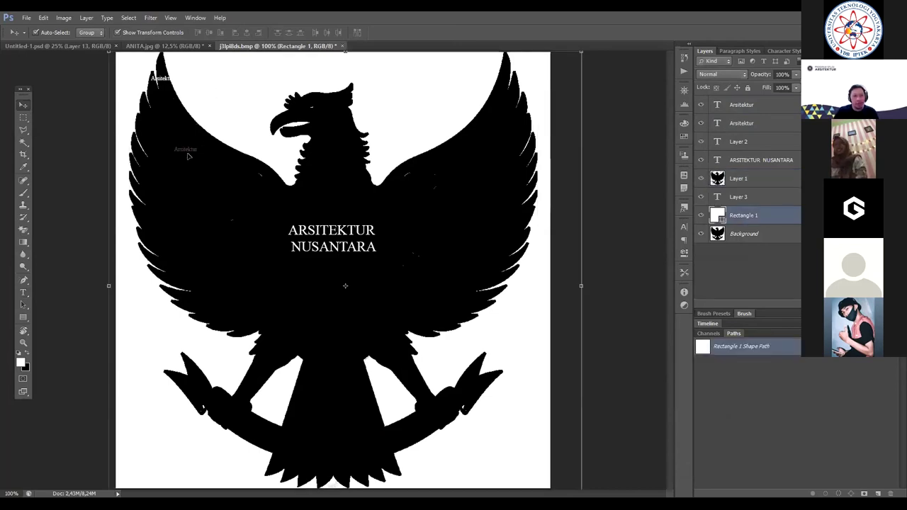
{"action": "mouse_move", "coordinate": [185, 157]}
{"action": "left_mouse_down"}
{"action": "mouse_move", "coordinate": [181, 95]}
{"action": "mouse_move", "coordinate": [197, 146]}
{"action": "left_mouse_up"}
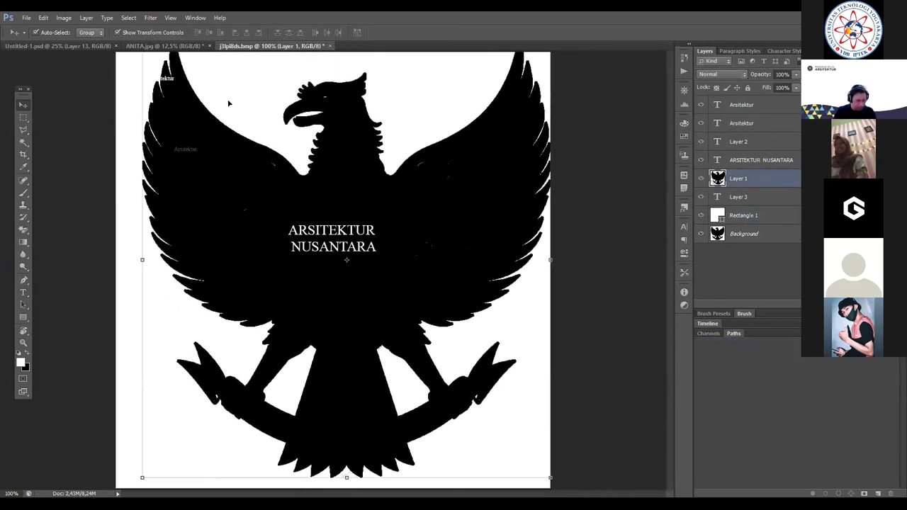
{"action": "key", "text": "ctrl+z"}
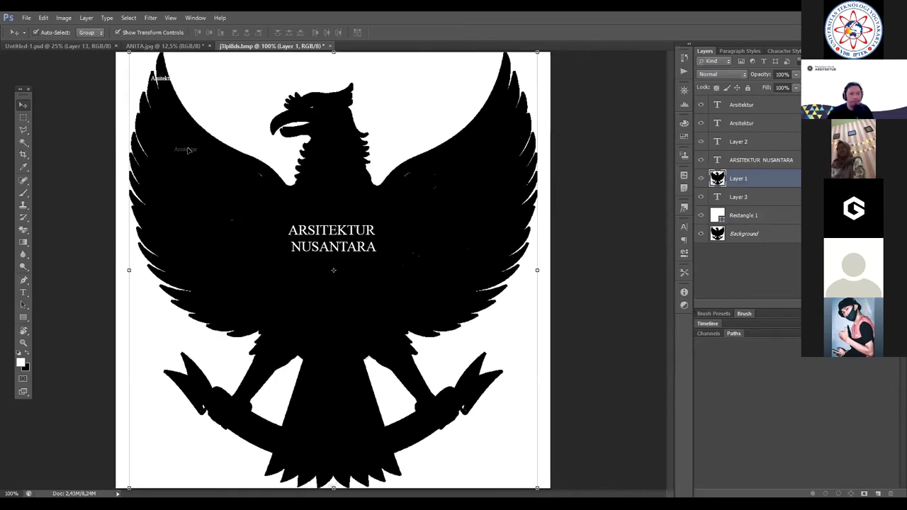
{"action": "left_click_drag", "start_coordinate": [188, 150], "coordinate": [158, 85]}
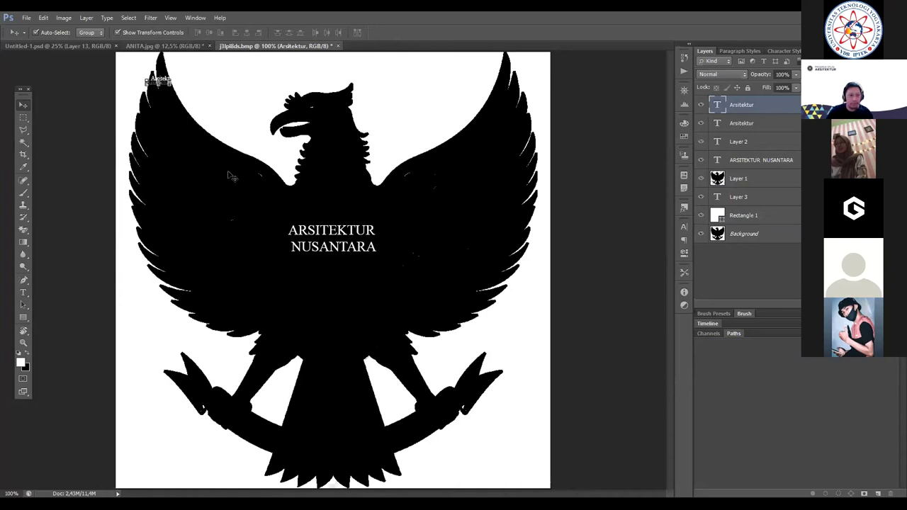
{"action": "left_click", "coordinate": [322, 125]}
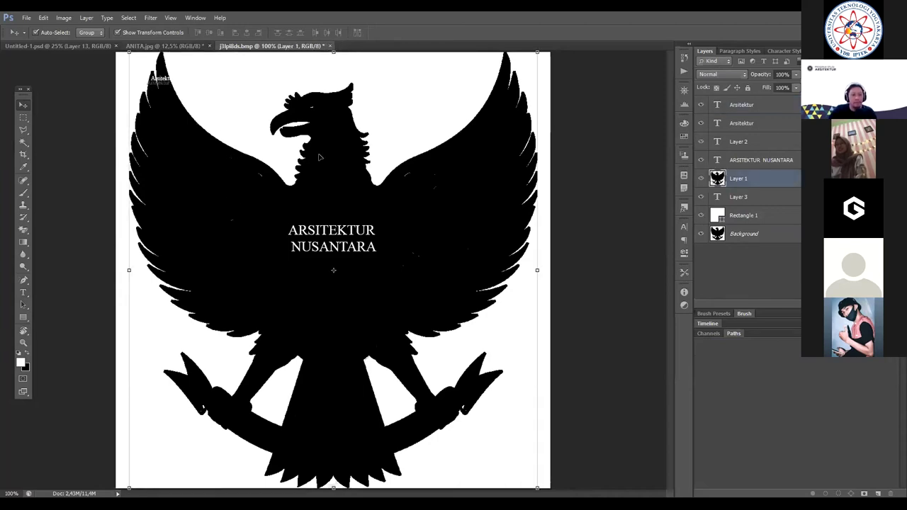
{"action": "left_click_drag", "start_coordinate": [322, 141], "coordinate": [340, 134]}
{"action": "key", "text": "ctrl+z"}
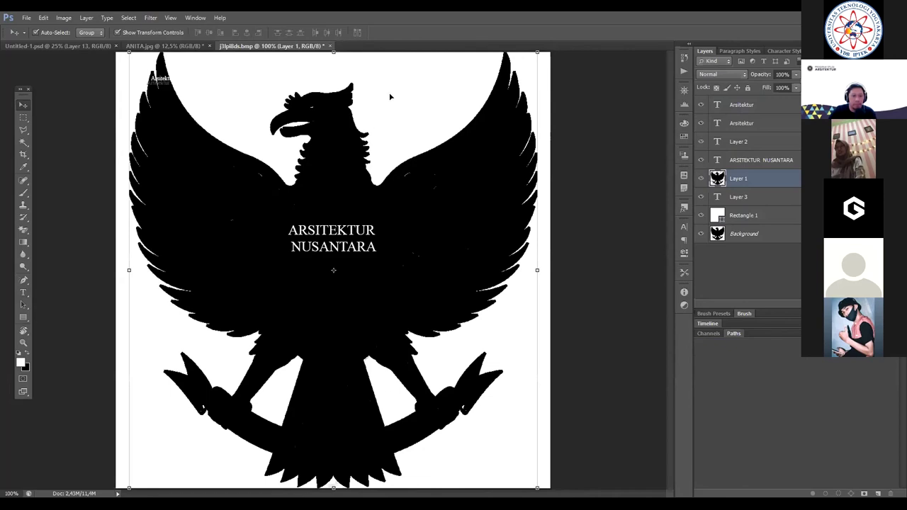
{"action": "left_click", "coordinate": [228, 115]}
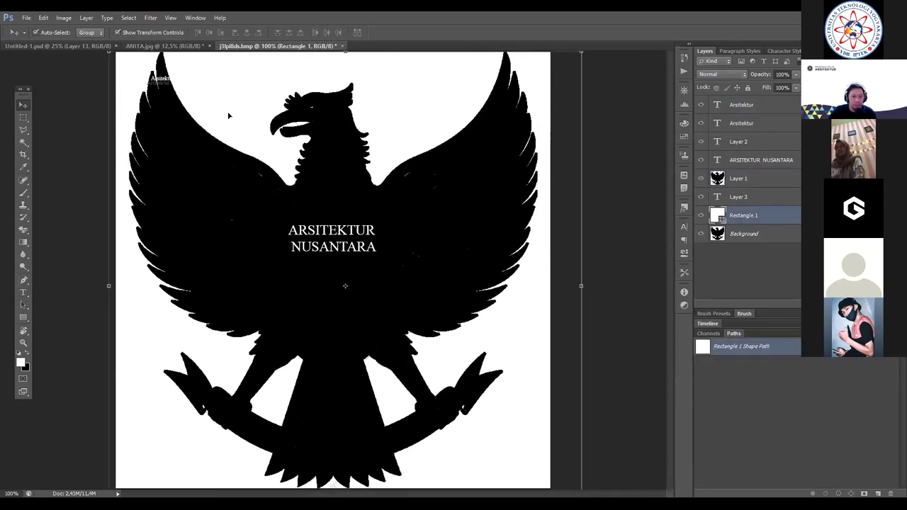
Step: Make a rectangular marquee selection around the Garuda's head and neck
{"action": "left_click", "coordinate": [24, 117]}
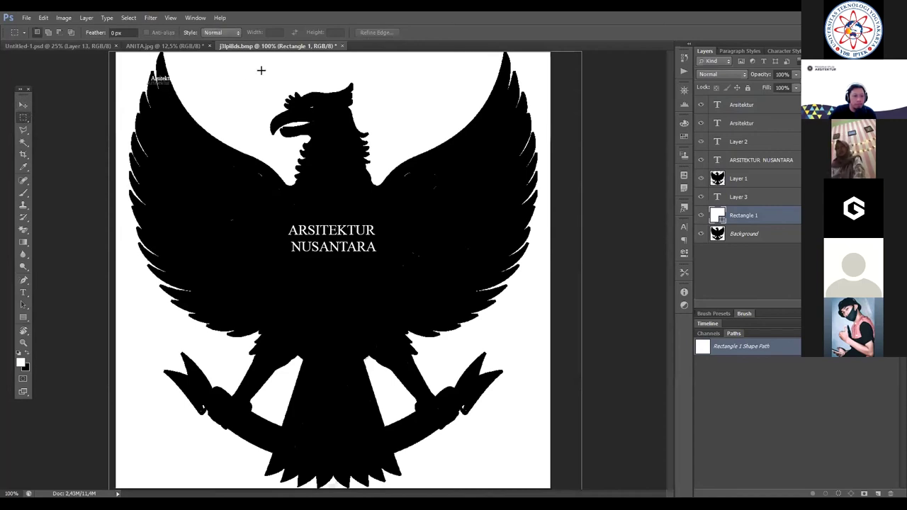
{"action": "left_click_drag", "start_coordinate": [262, 71], "coordinate": [387, 185]}
{"action": "key", "text": "Up"}
{"action": "key", "text": "Up"}
{"action": "key", "text": "Up"}
{"action": "key", "text": "Up"}
{"action": "key", "text": "Up"}
{"action": "key", "text": "Up"}
{"action": "left_click_drag", "start_coordinate": [393, 75], "coordinate": [263, 185]}
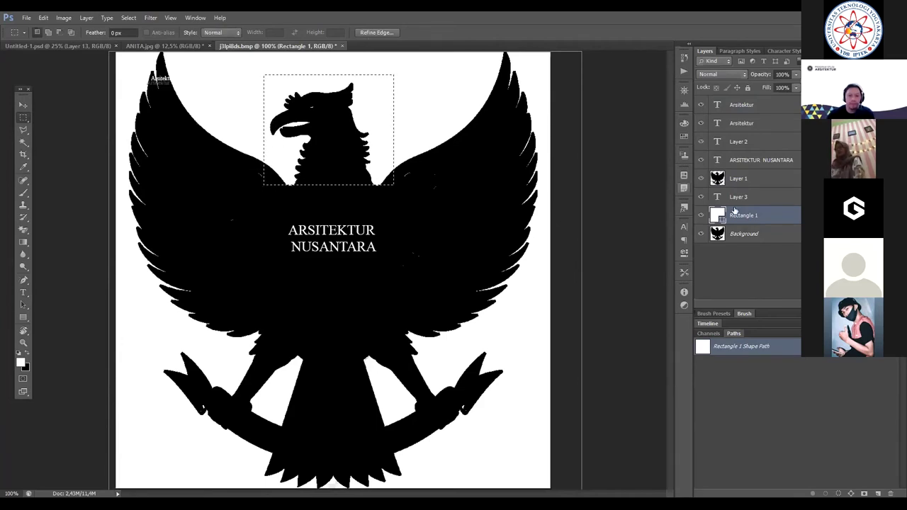
Step: Copy the selected head from the silhouette on Layer 1 onto its own new layer
{"action": "left_click", "coordinate": [735, 185]}
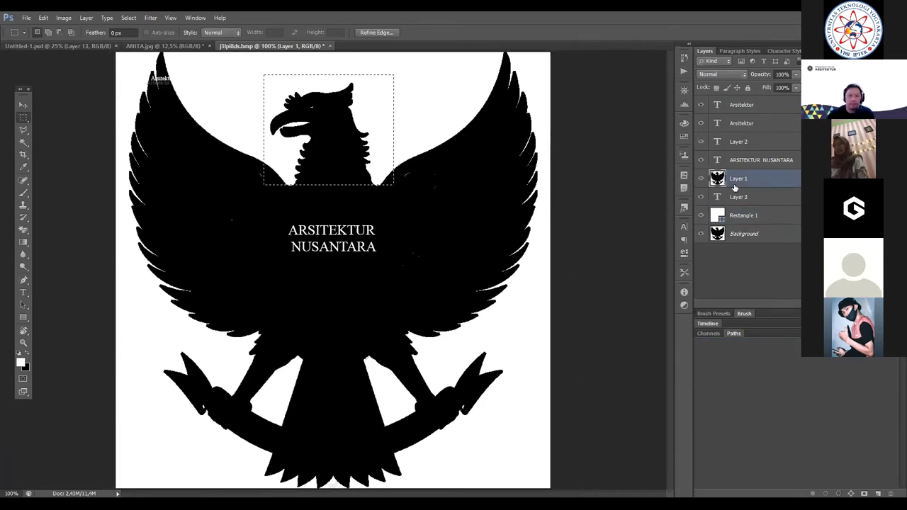
{"action": "key", "text": "ctrl+j"}
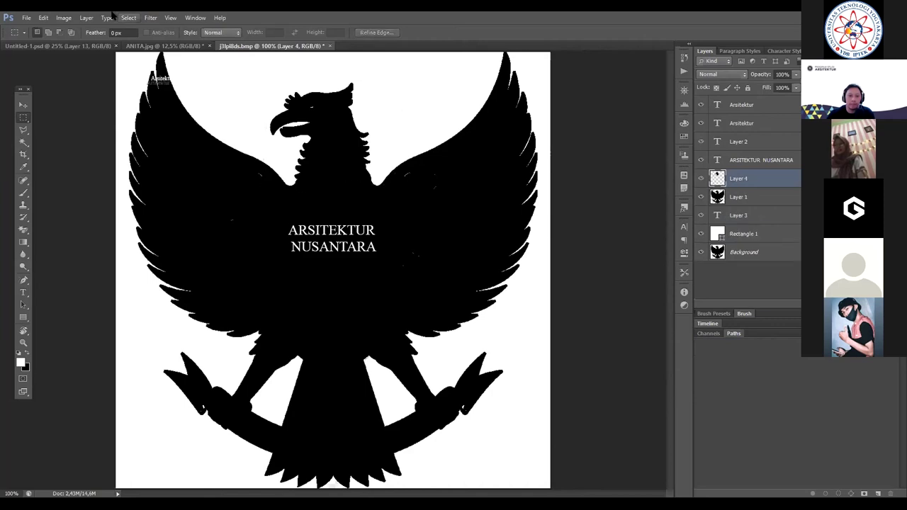
{"action": "left_click", "coordinate": [23, 104]}
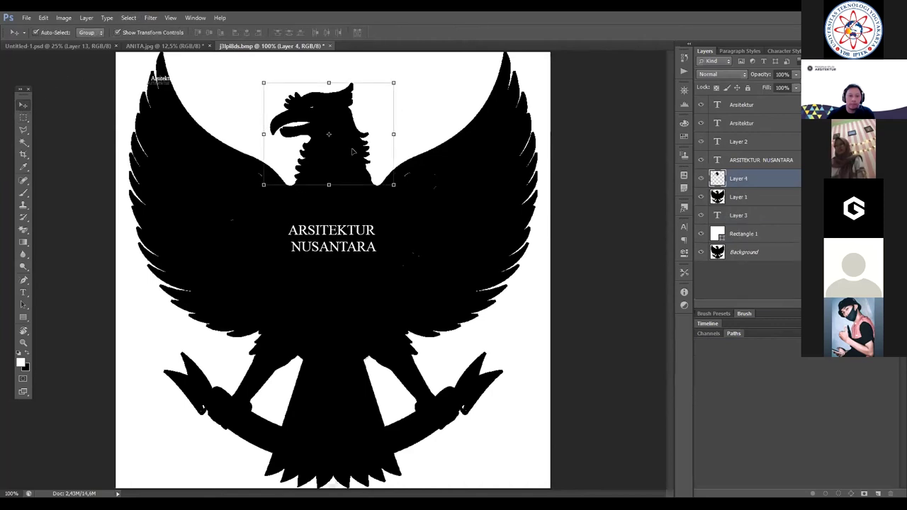
Step: Examine the finished Garuda typography example in the other open document
{"action": "left_click_drag", "start_coordinate": [356, 163], "coordinate": [365, 110]}
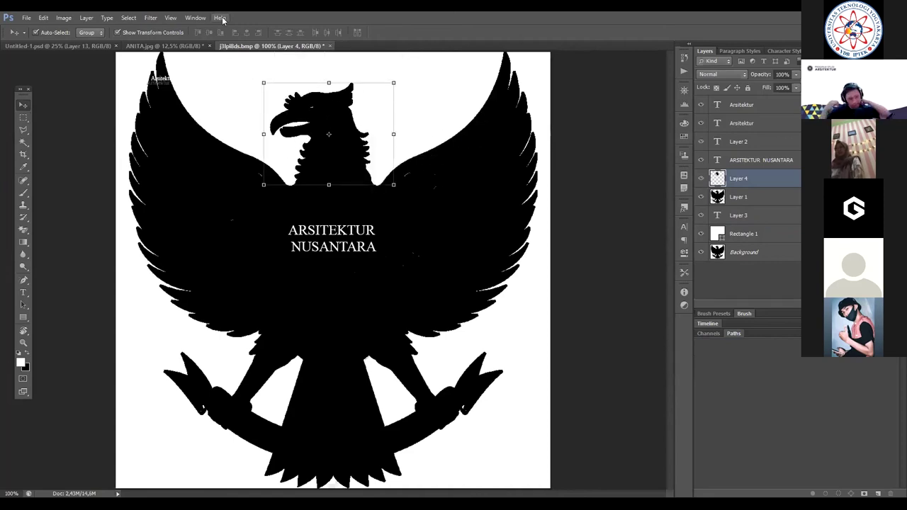
{"action": "left_click", "coordinate": [178, 45]}
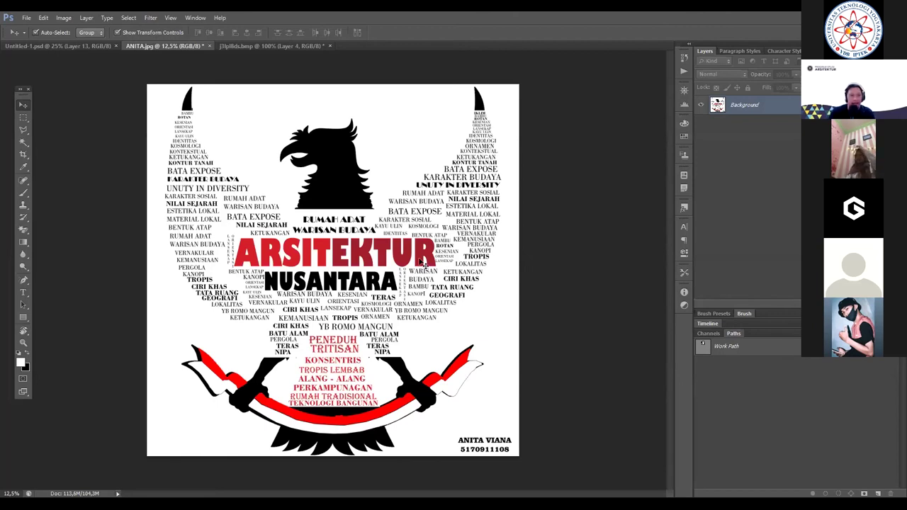
{"action": "left_click", "coordinate": [410, 108]}
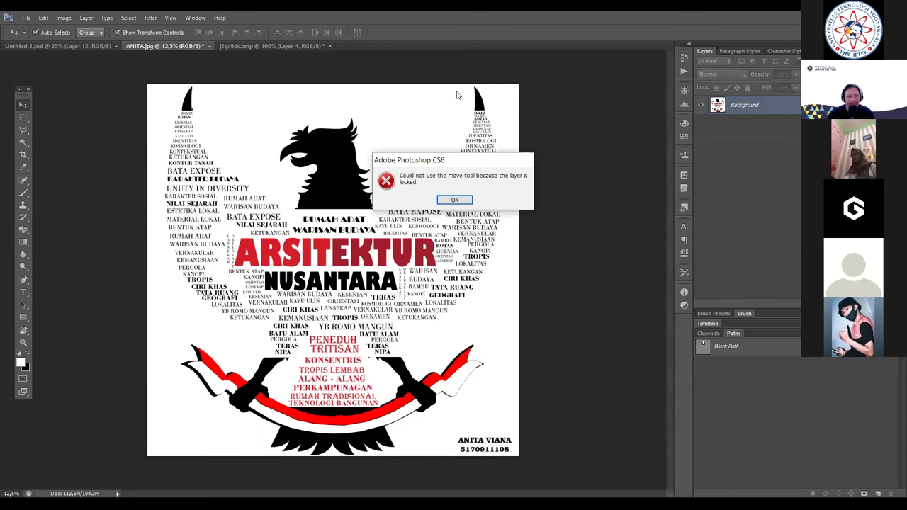
{"action": "left_click", "coordinate": [455, 200]}
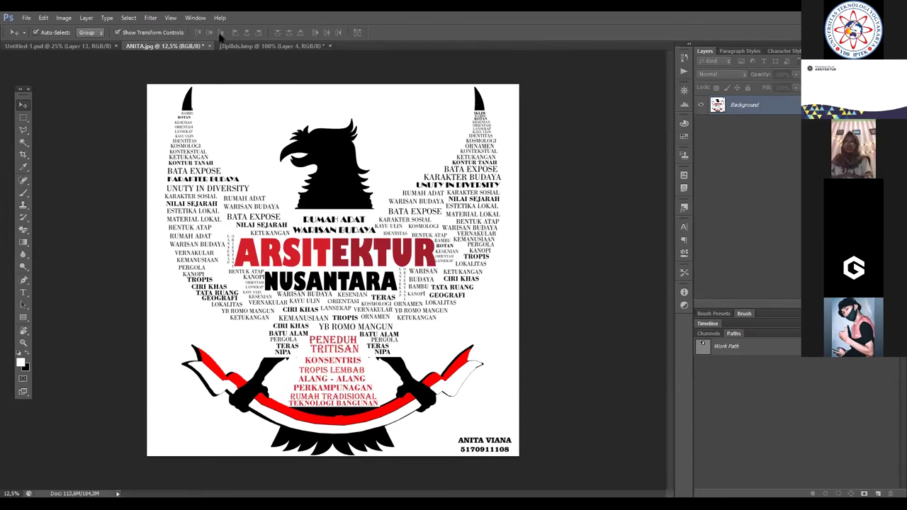
{"action": "left_click", "coordinate": [241, 46]}
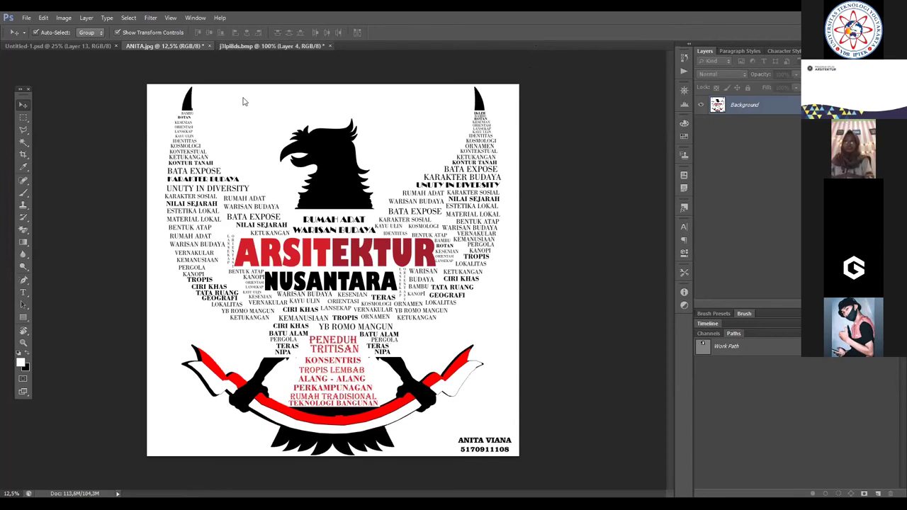
Step: Move the full Garuda silhouette on Layer 1 downward, away from the copied head, and undo the move
{"action": "left_click", "coordinate": [211, 106]}
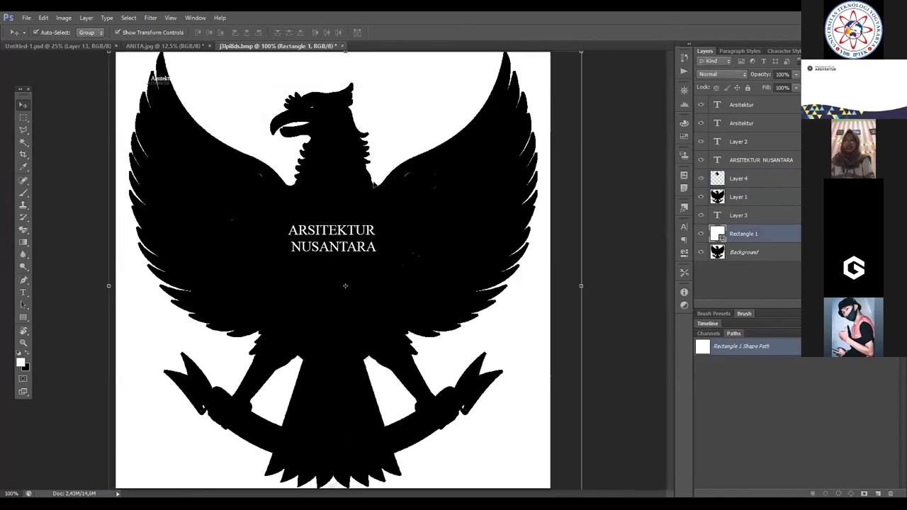
{"action": "left_click", "coordinate": [331, 163]}
{"action": "left_click", "coordinate": [180, 202]}
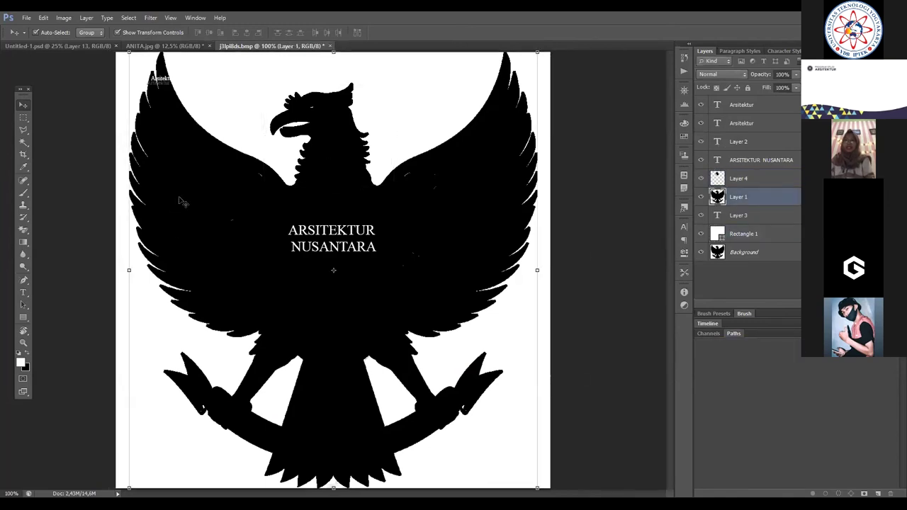
{"action": "left_click_drag", "start_coordinate": [180, 201], "coordinate": [190, 290]}
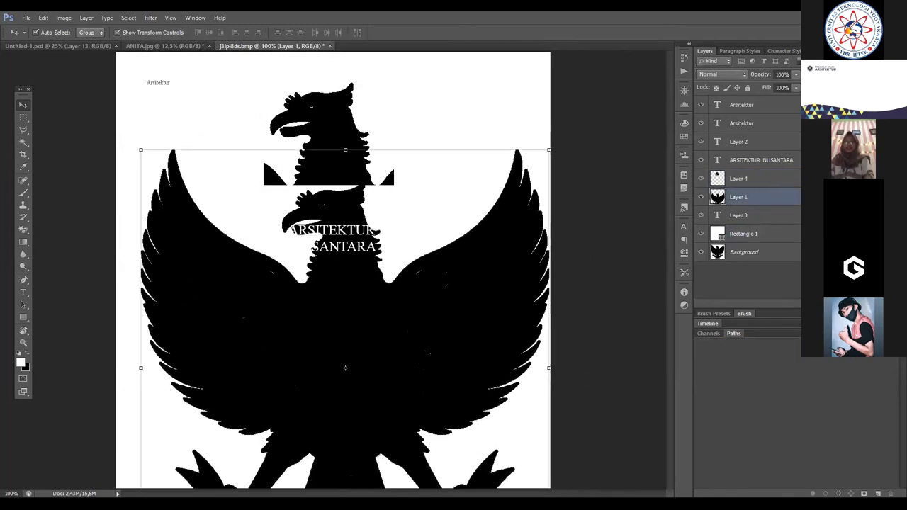
{"action": "key", "text": "ctrl+z"}
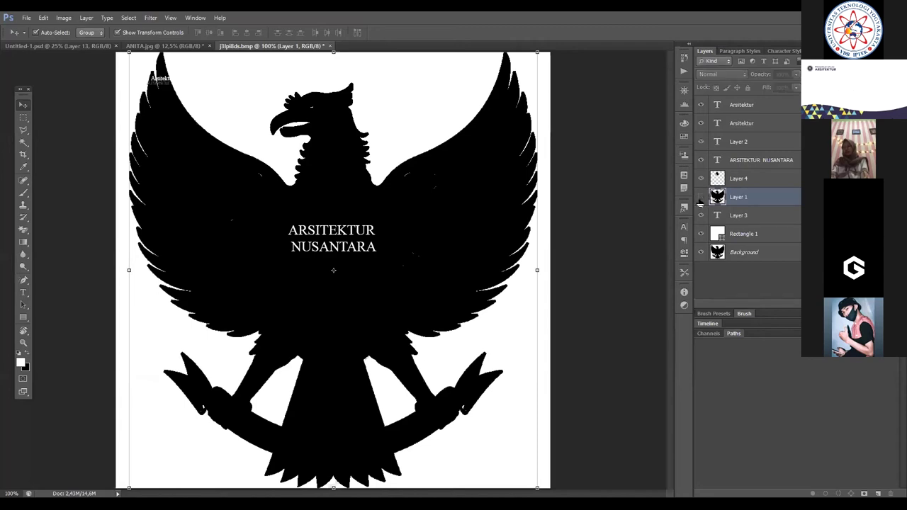
Step: Hide and reshow Layer 1 to check the isolated head, and compare it with the finished typography example
{"action": "left_click", "coordinate": [701, 199]}
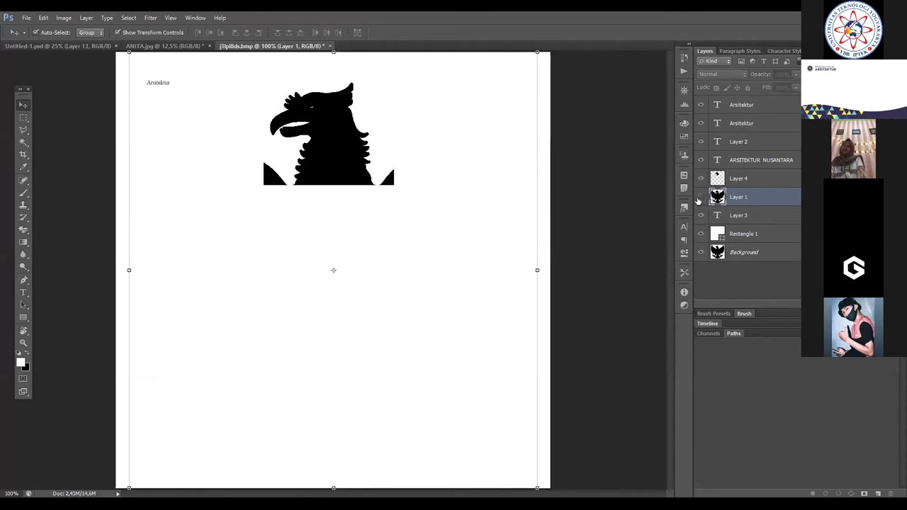
{"action": "left_click", "coordinate": [700, 198]}
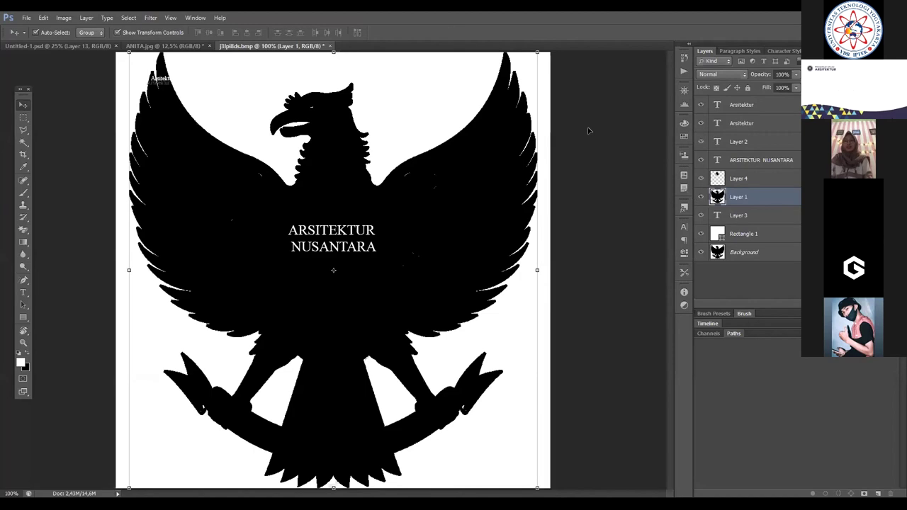
{"action": "left_click", "coordinate": [165, 46]}
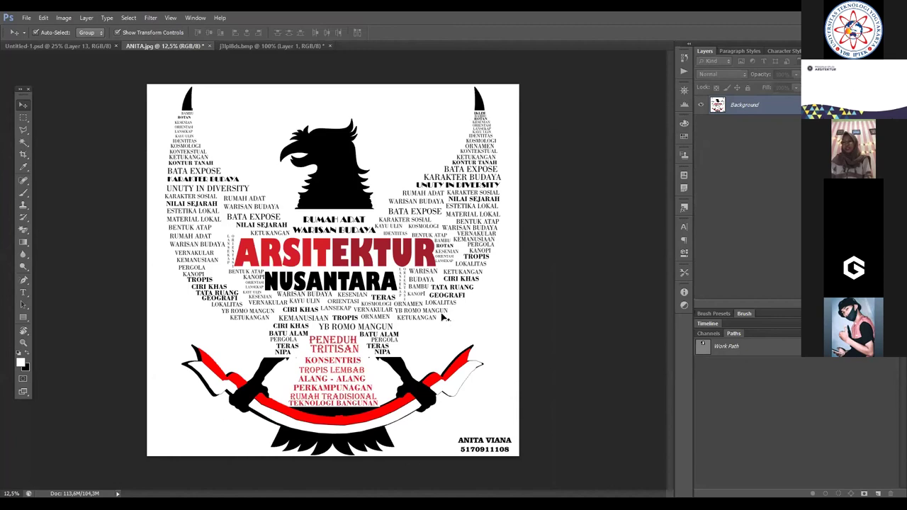
{"action": "left_click", "coordinate": [230, 46]}
{"action": "left_click", "coordinate": [217, 246]}
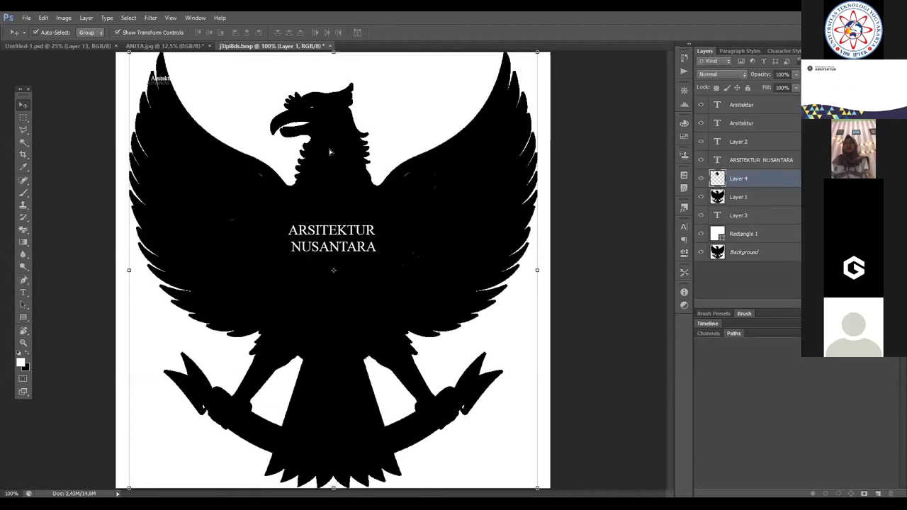
{"action": "left_click_drag", "start_coordinate": [218, 247], "coordinate": [397, 152]}
{"action": "key", "text": "ctrl+z"}
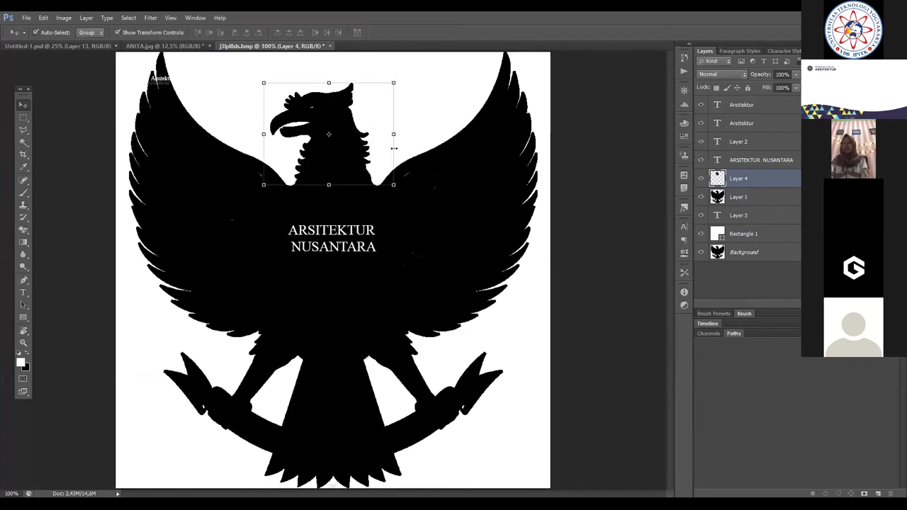
{"action": "left_click", "coordinate": [436, 130]}
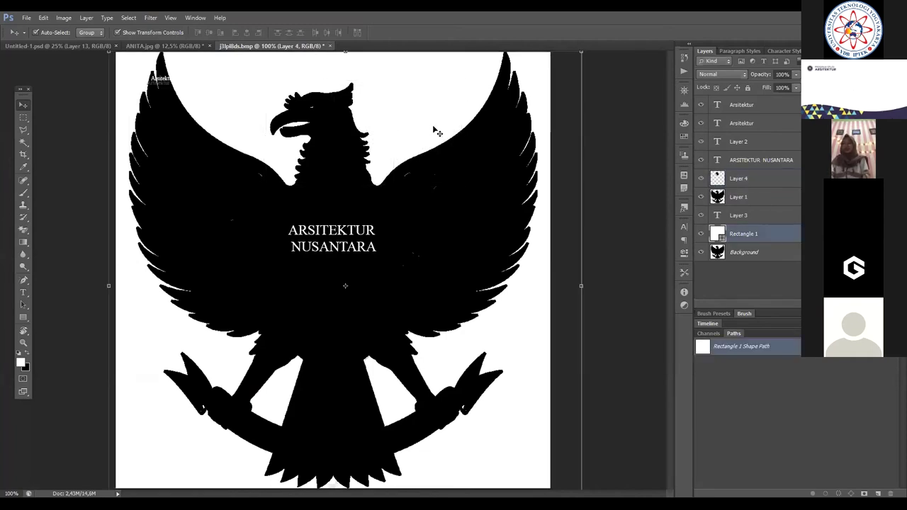
{"action": "left_click", "coordinate": [629, 136]}
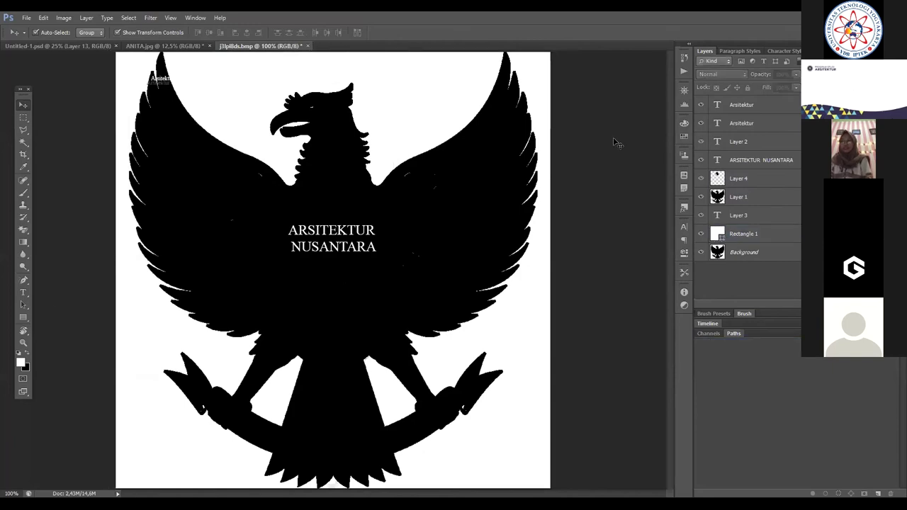
Step: Copy the Garuda's legs, ribbon and tail from Layer 1 onto their own new layer using a rectangular marquee selection
{"action": "left_click", "coordinate": [23, 118]}
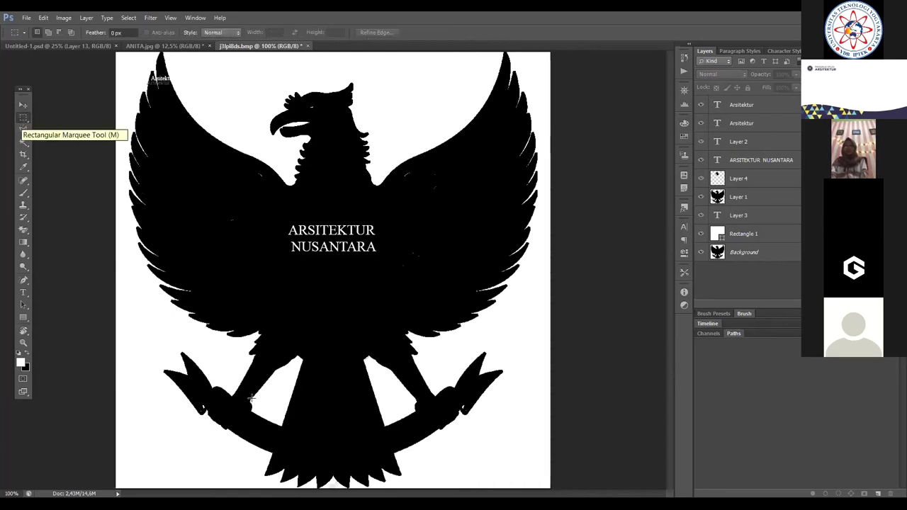
{"action": "left_click_drag", "start_coordinate": [160, 347], "coordinate": [515, 489]}
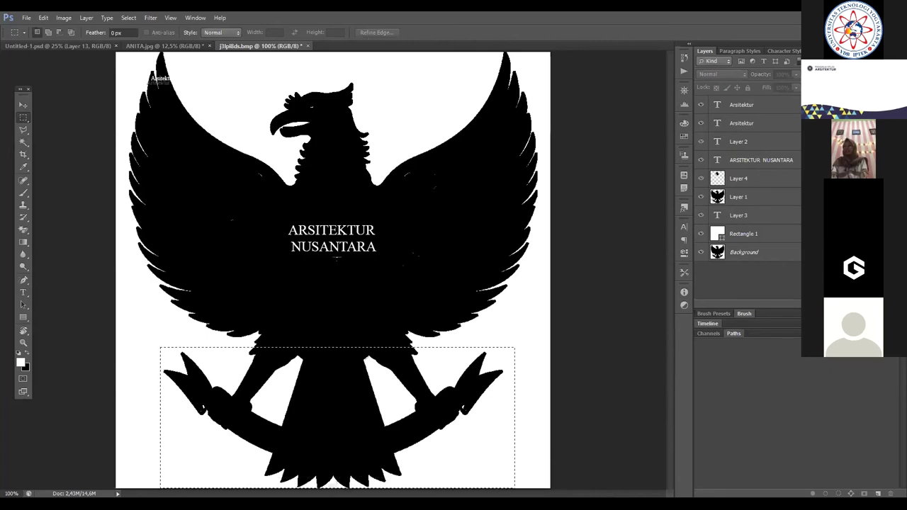
{"action": "left_click", "coordinate": [23, 104]}
{"action": "left_click", "coordinate": [239, 225]}
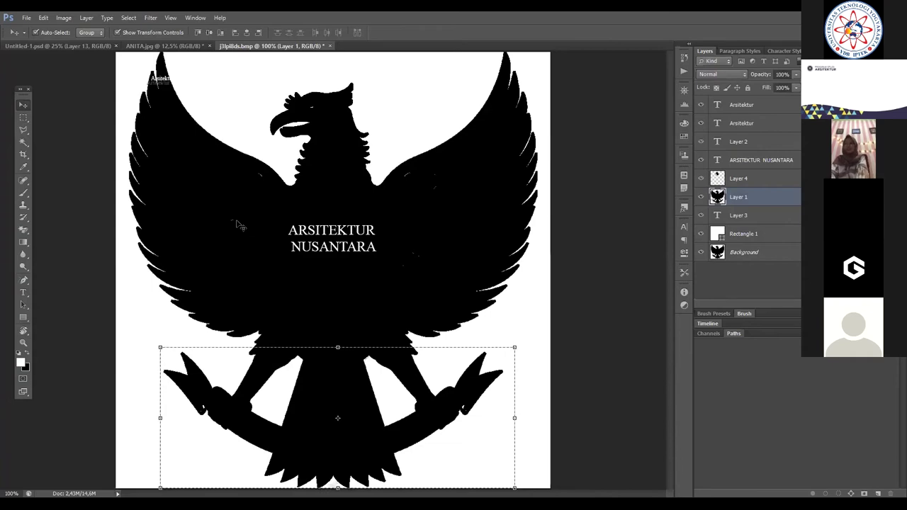
{"action": "key", "text": "ctrl+j"}
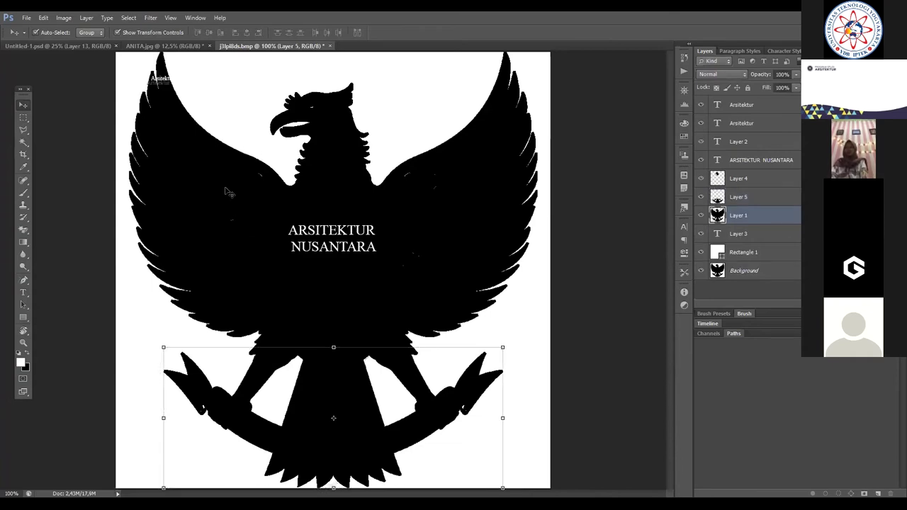
Step: Delete the full silhouette on Layer 1 to preview only the copied head and lower body, undoing the deletion each time
{"action": "left_click", "coordinate": [228, 192]}
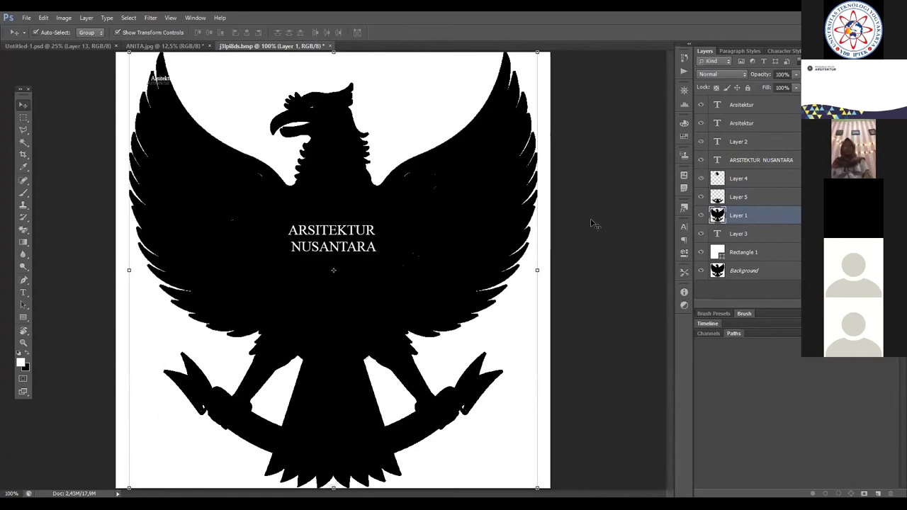
{"action": "key", "text": "Delete"}
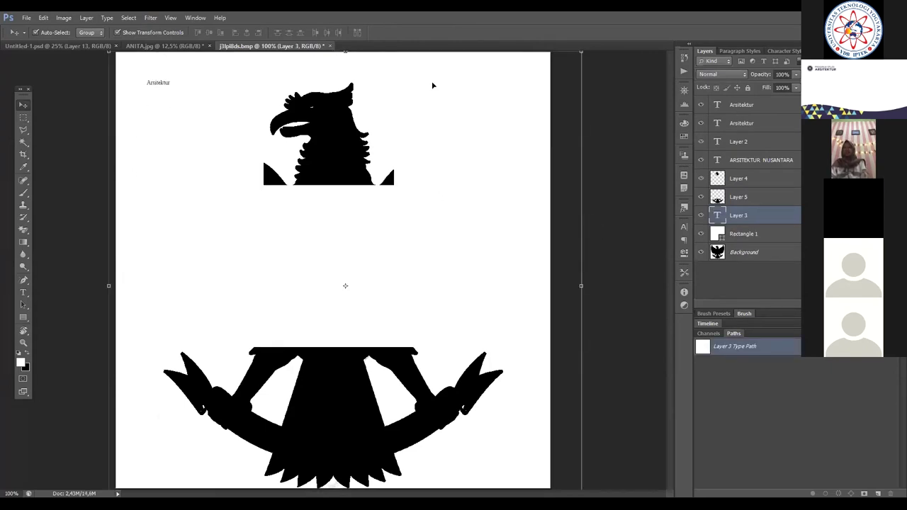
{"action": "key", "text": "ctrl+z"}
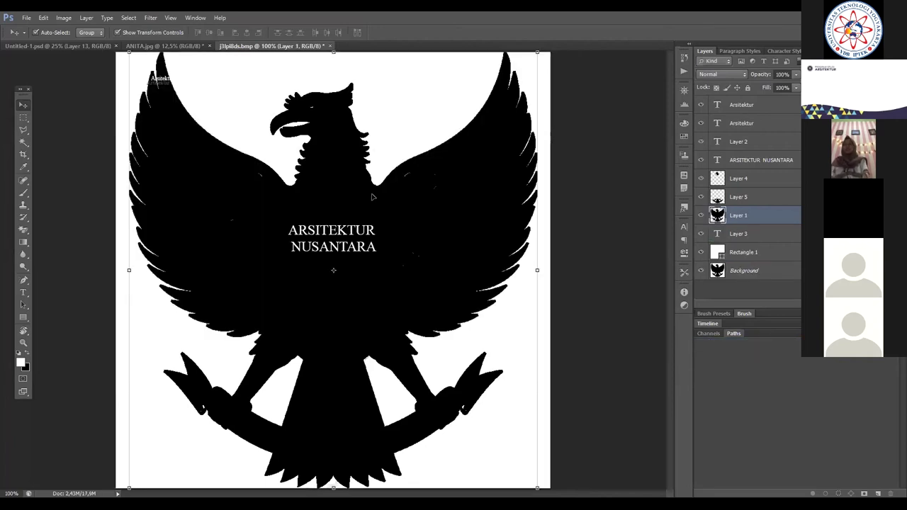
{"action": "key", "text": "Delete"}
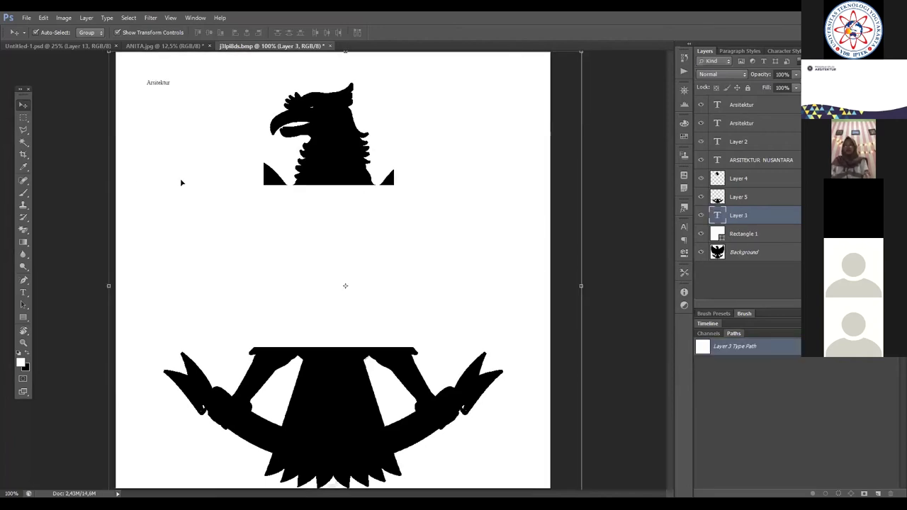
{"action": "key", "text": "ctrl+z"}
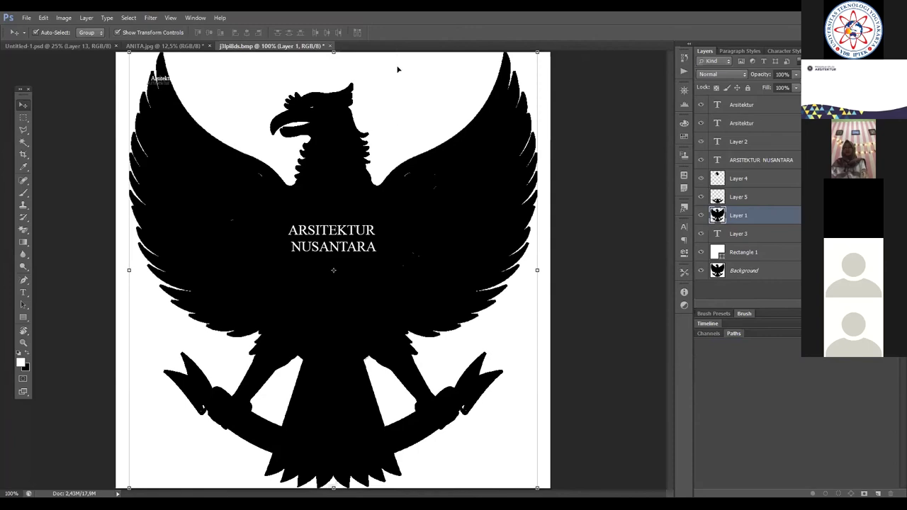
{"action": "key", "text": "Delete"}
{"action": "key", "text": "ctrl+z"}
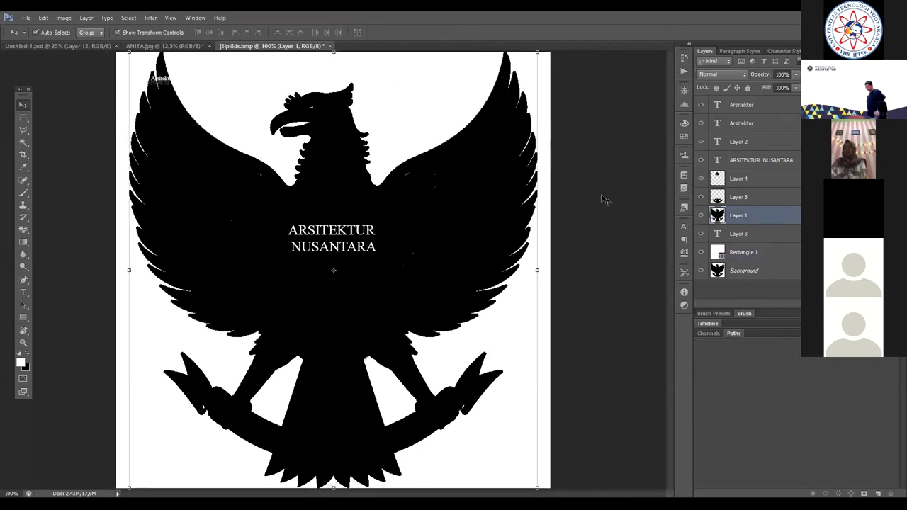
{"action": "left_click", "coordinate": [596, 223]}
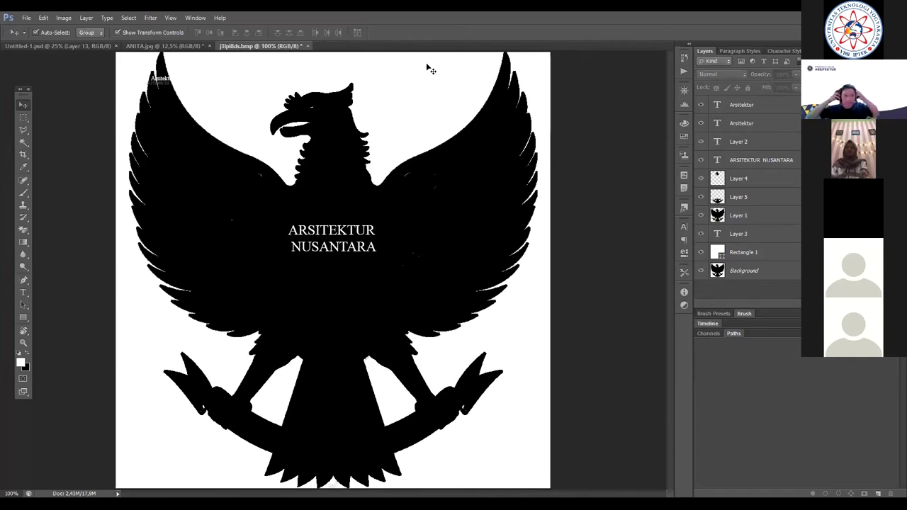
{"action": "left_click", "coordinate": [226, 112]}
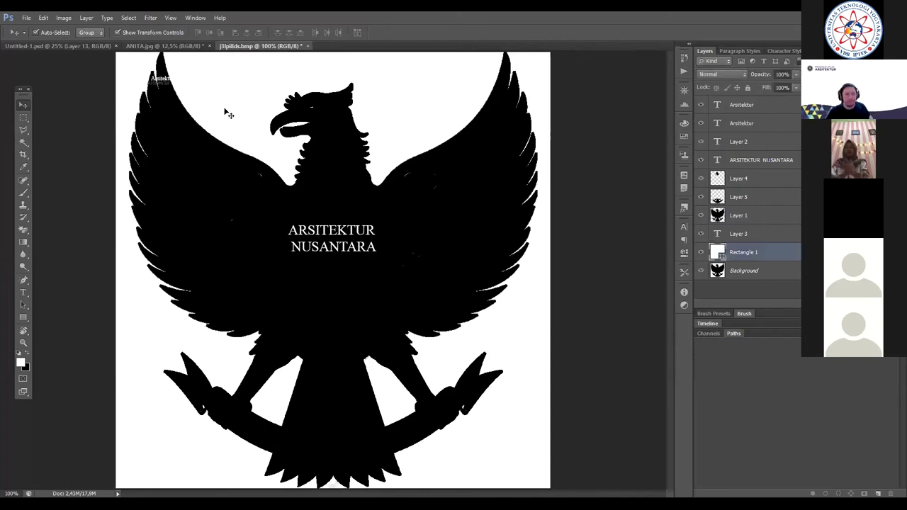
{"action": "left_click", "coordinate": [606, 151]}
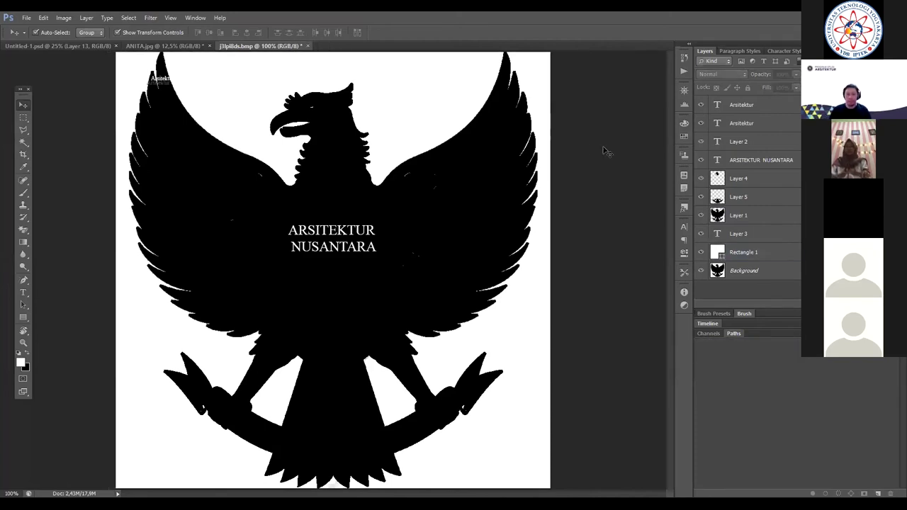
{"action": "left_click", "coordinate": [500, 159]}
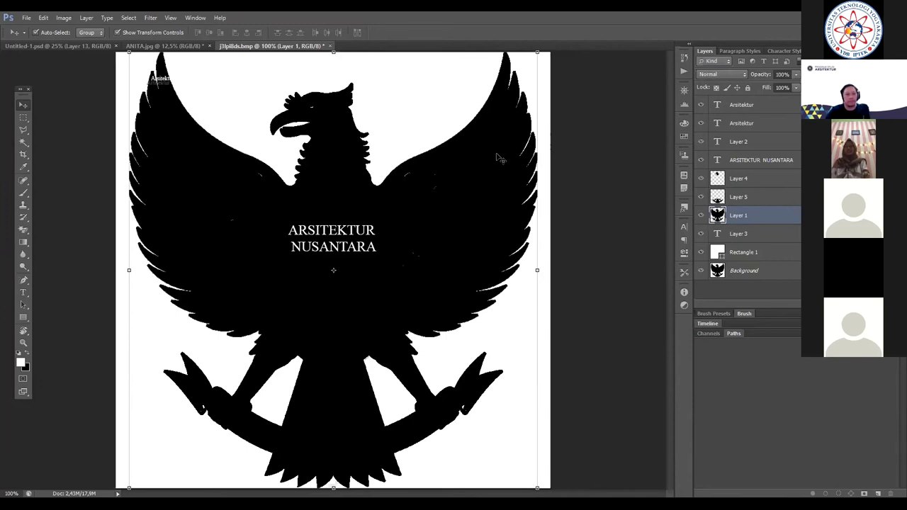
{"action": "left_click", "coordinate": [600, 154]}
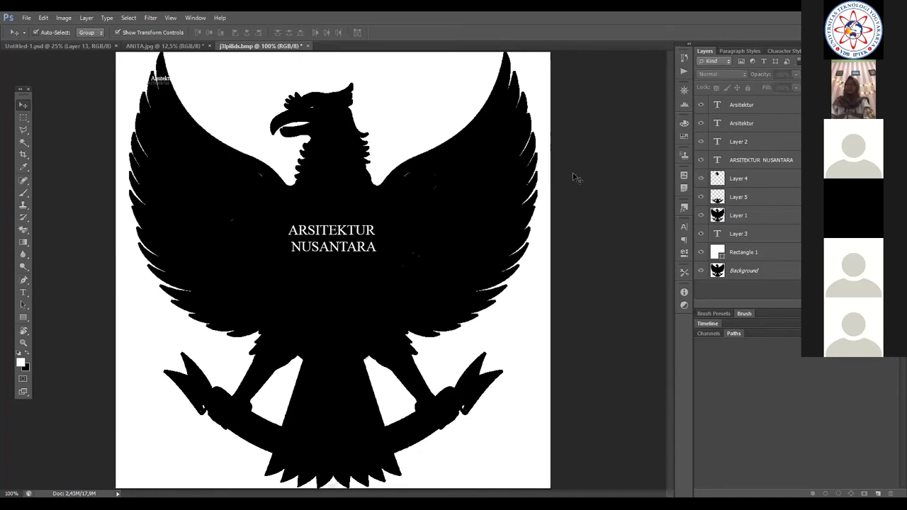
{"action": "left_click", "coordinate": [164, 81]}
{"action": "left_click", "coordinate": [220, 99]}
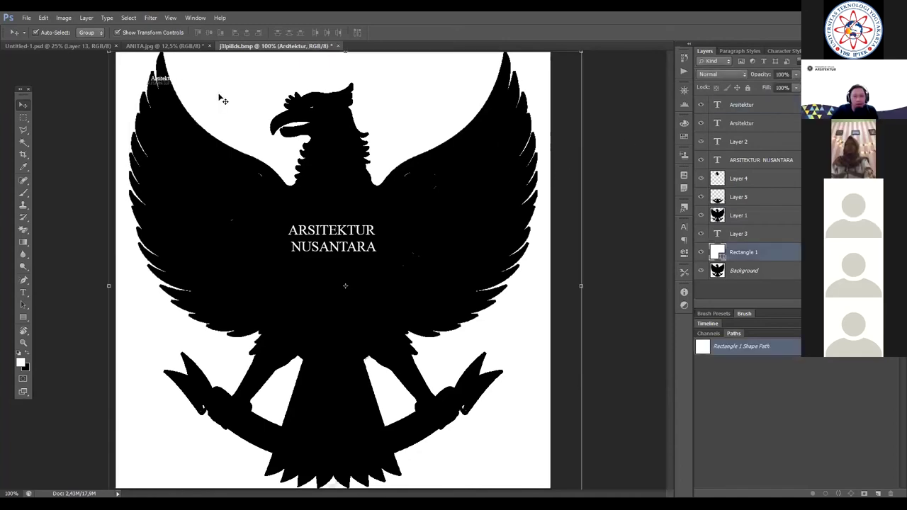
{"action": "left_click", "coordinate": [636, 162]}
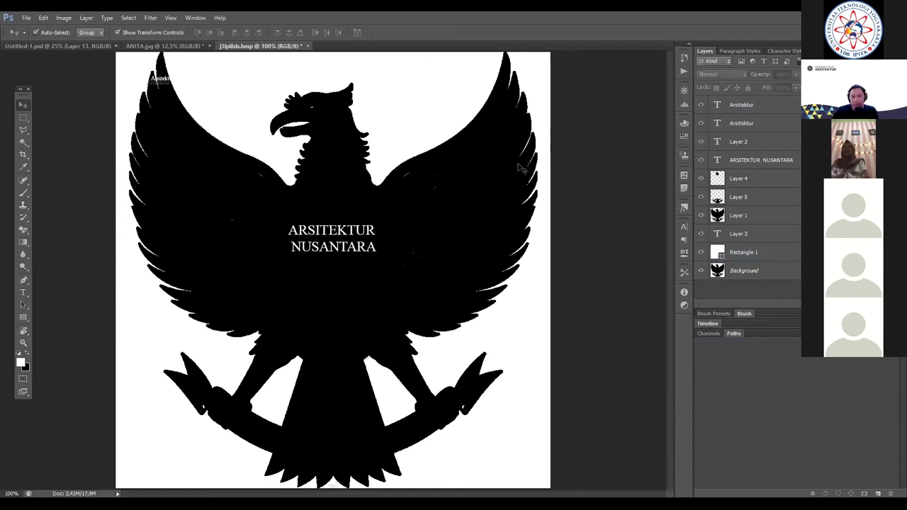
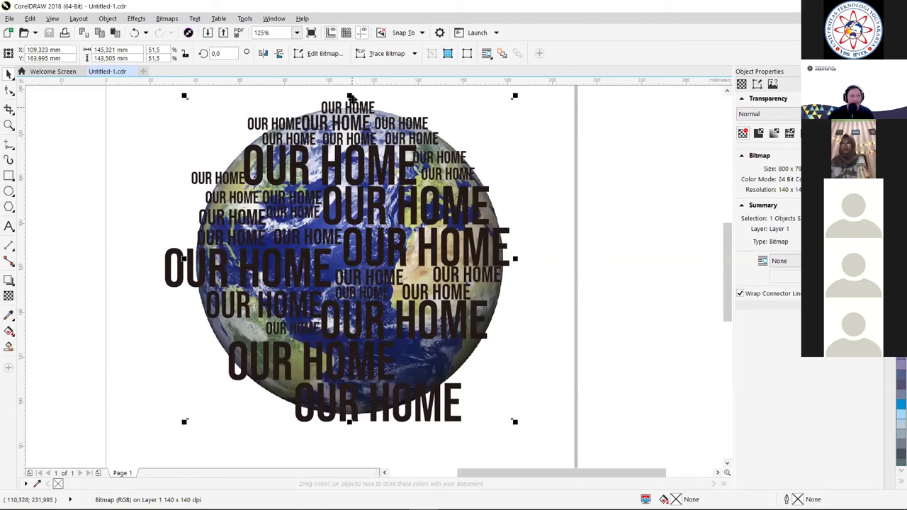
Step: Examine how the repeated OUR HOME text in varied sizes fills the globe image, both close up and as a whole
{"action": "scroll", "coordinate": [355, 100], "scroll_direction": "up", "scroll_amount": 1}
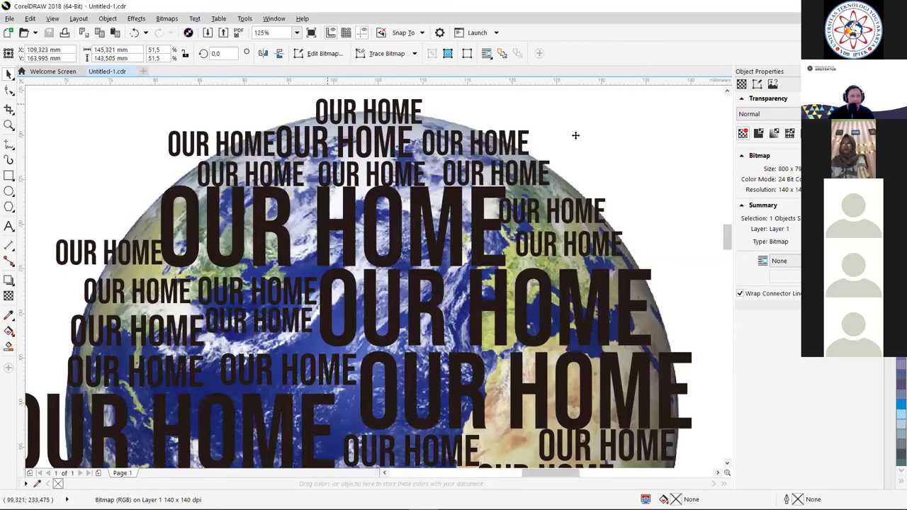
{"action": "scroll", "coordinate": [529, 135], "scroll_direction": "up", "scroll_amount": 1}
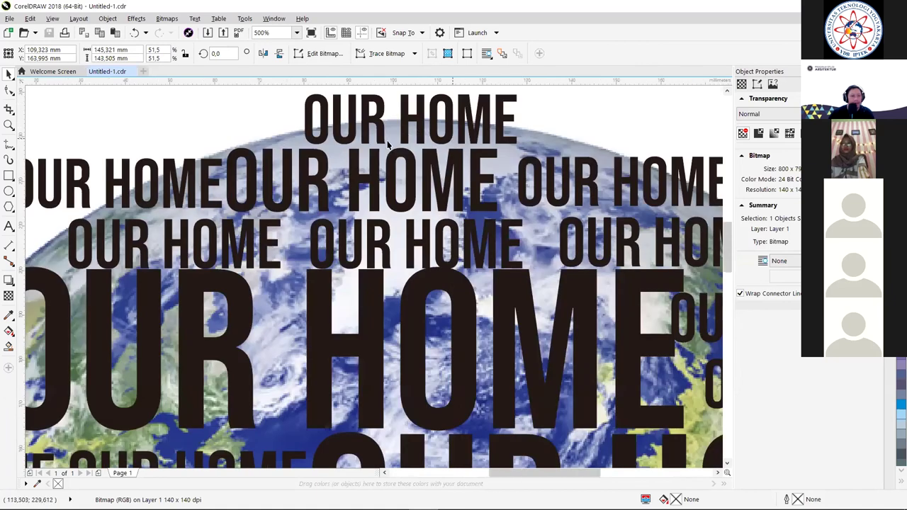
{"action": "scroll", "coordinate": [472, 161], "scroll_direction": "down", "scroll_amount": 2}
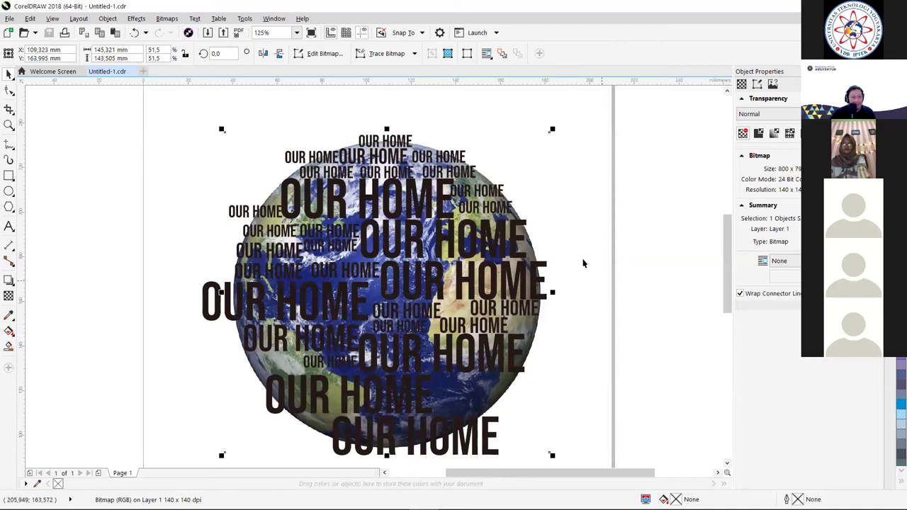
{"action": "left_click_drag", "start_coordinate": [571, 319], "coordinate": [553, 270]}
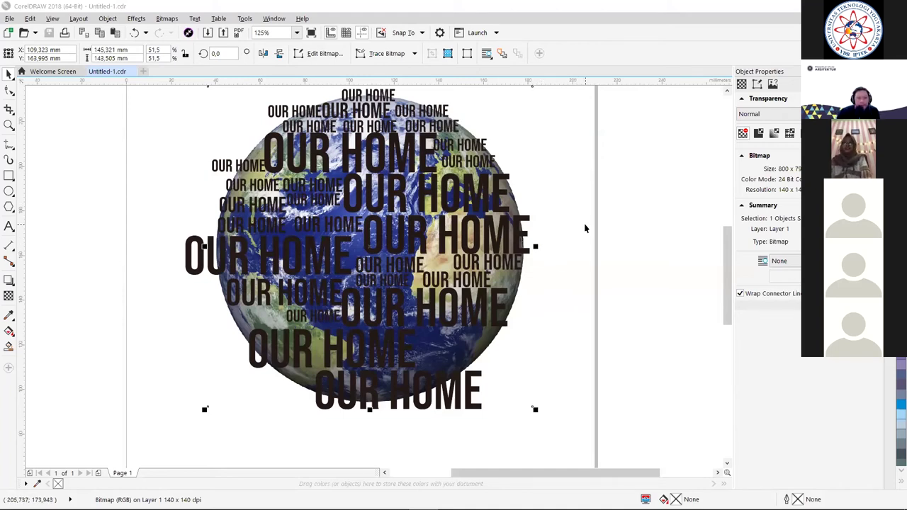
{"action": "left_click", "coordinate": [251, 169]}
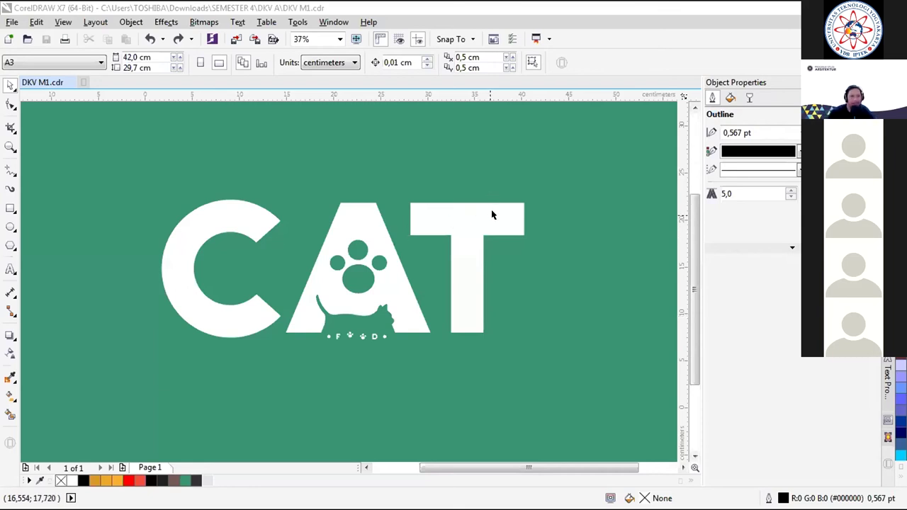
Step: Examine the white CAT logo, including the paw print, cat silhouette and small FOOD lettering inside and below the letter A
{"action": "left_click_drag", "start_coordinate": [469, 191], "coordinate": [440, 201]}
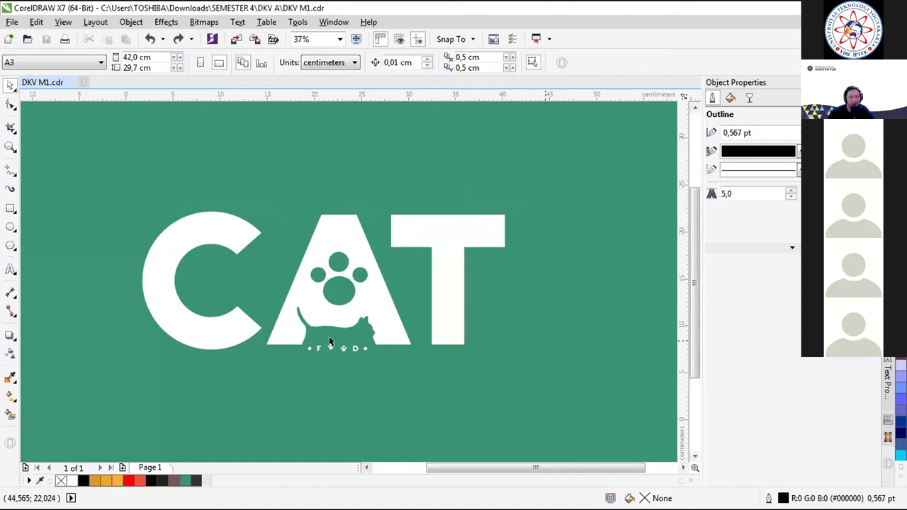
{"action": "scroll", "coordinate": [328, 305], "scroll_direction": "up", "scroll_amount": 1}
{"action": "left_click_drag", "start_coordinate": [399, 338], "coordinate": [420, 367]}
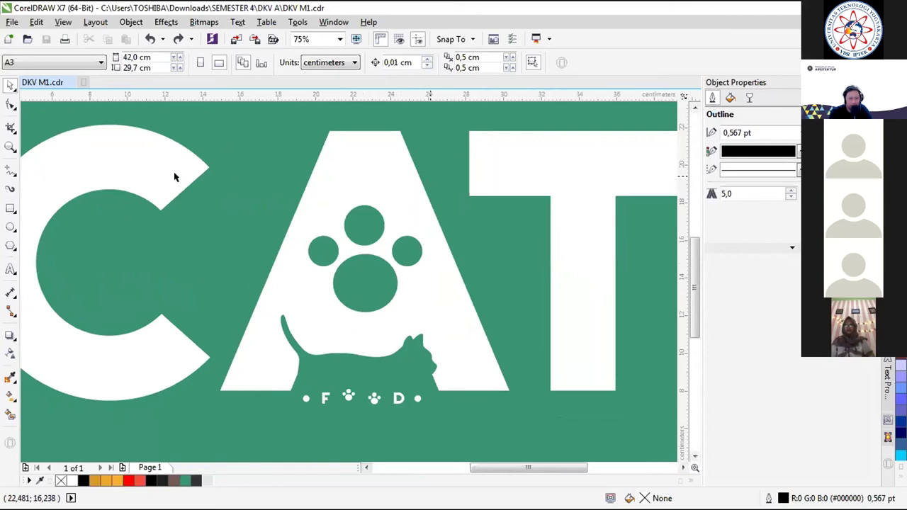
{"action": "scroll", "coordinate": [299, 185], "scroll_direction": "down", "scroll_amount": 2}
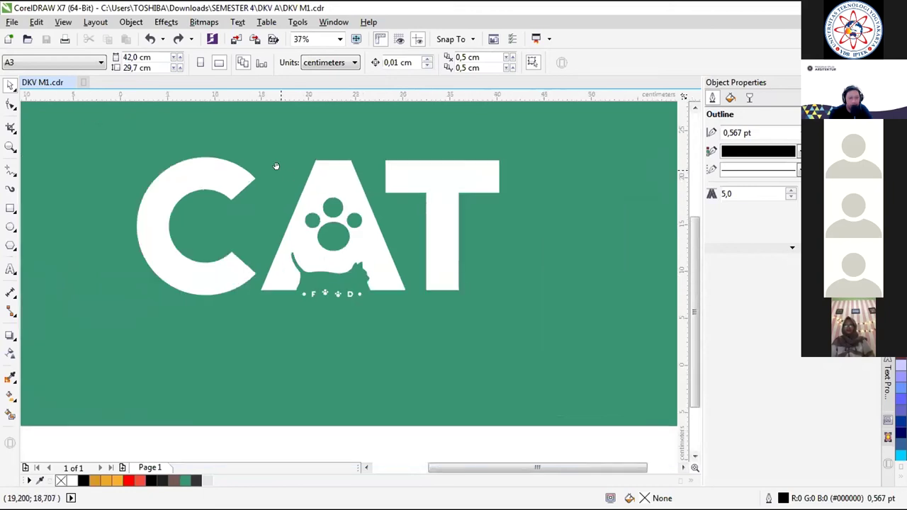
Step: Add the artistic text "cat" on the green background above the white CAT logo
{"action": "left_click", "coordinate": [10, 270]}
{"action": "left_click", "coordinate": [274, 162]}
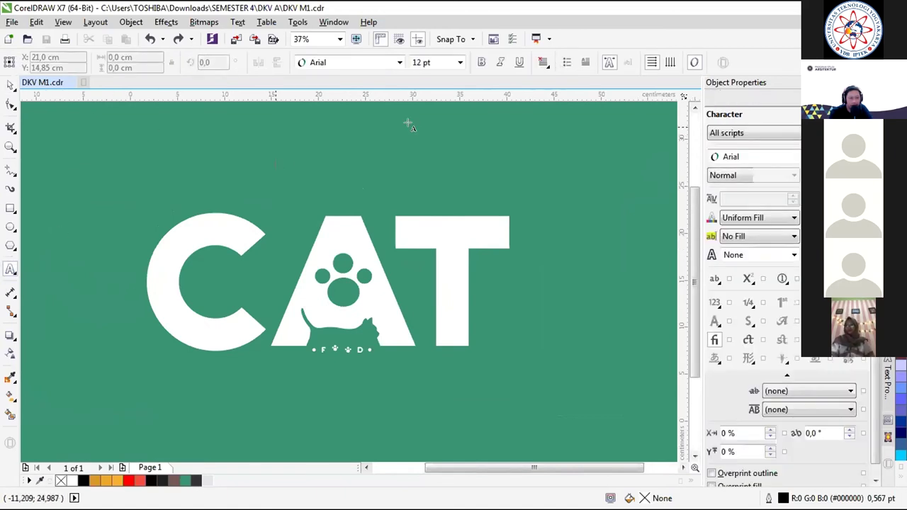
{"action": "type", "text": "cat"}
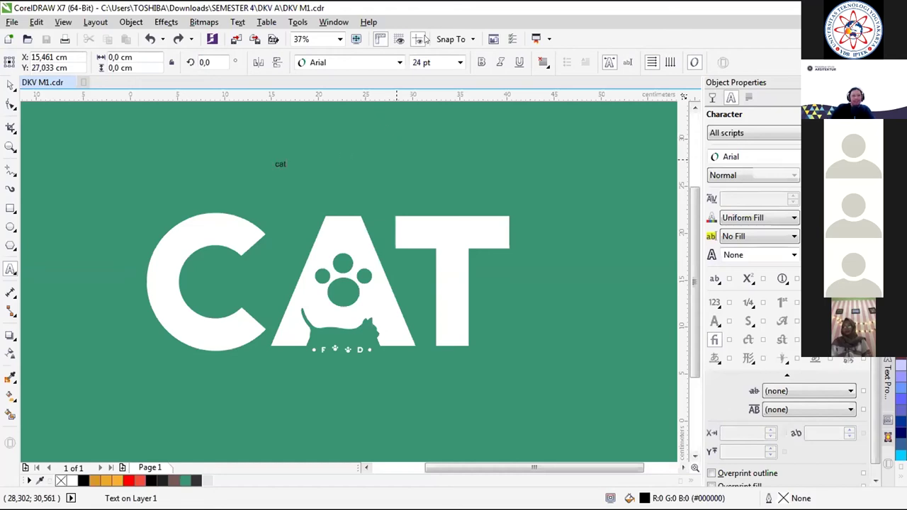
{"action": "left_click", "coordinate": [11, 84]}
{"action": "left_click", "coordinate": [11, 83]}
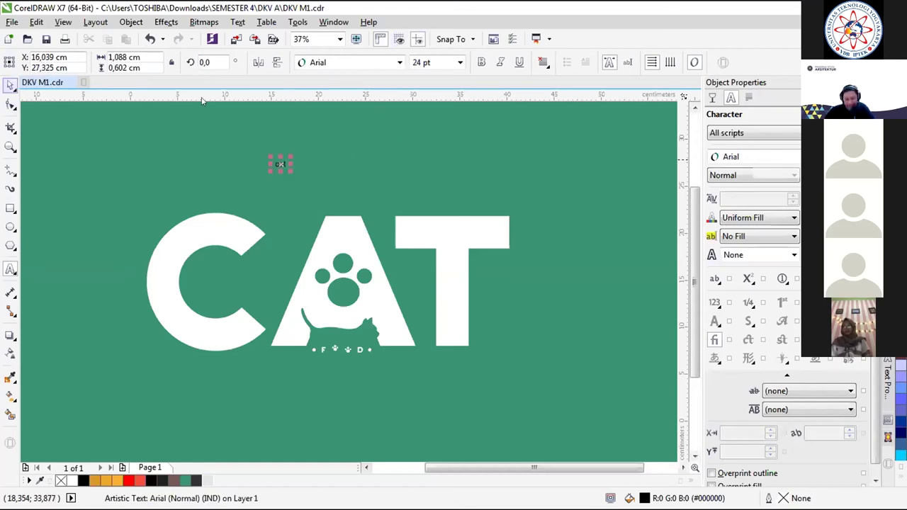
Step: Set the small "cat" text's font to Overgrow Demo and enlarge it to about 9.2 cm wide by 3.5 cm high
{"action": "left_click", "coordinate": [398, 63]}
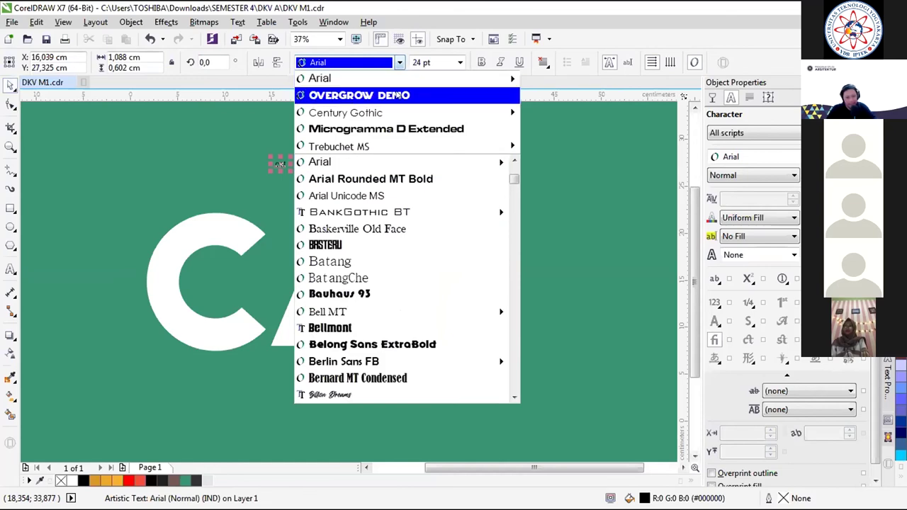
{"action": "left_click", "coordinate": [397, 92]}
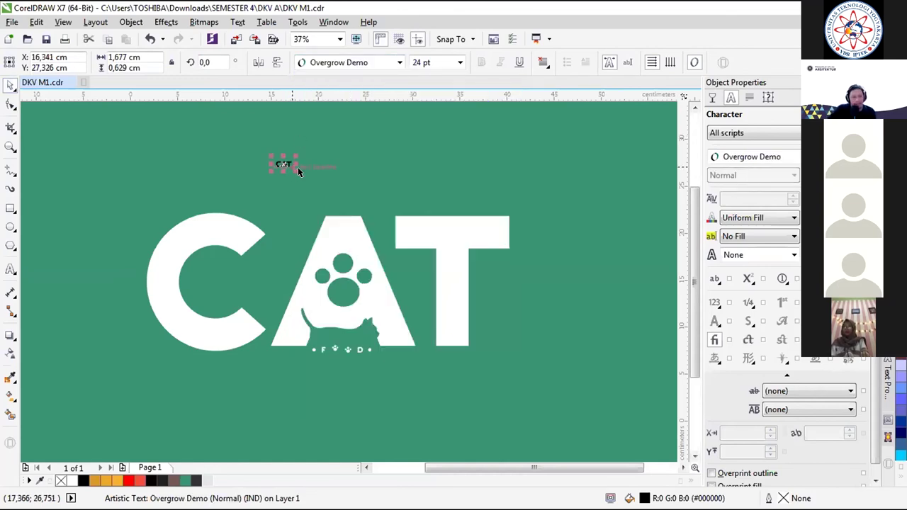
{"action": "left_click", "coordinate": [298, 172]}
{"action": "left_click", "coordinate": [285, 164]}
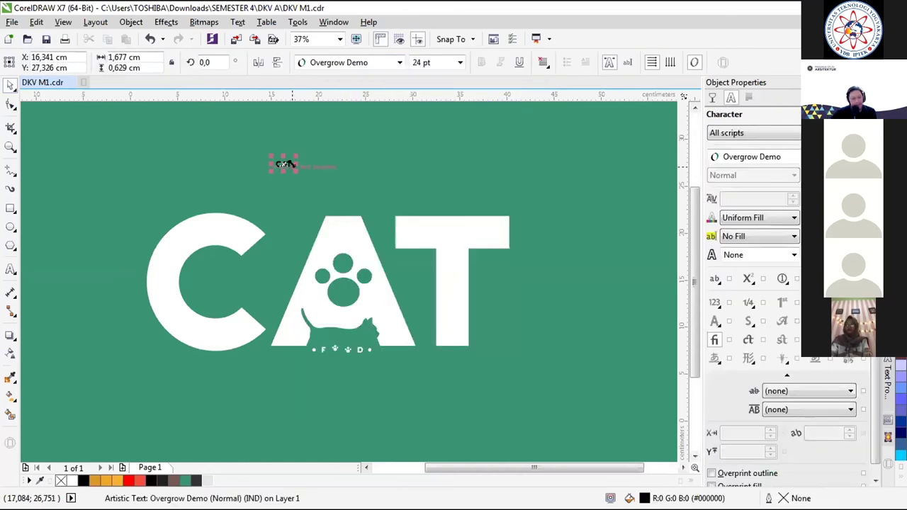
{"action": "left_click_drag", "start_coordinate": [294, 170], "coordinate": [333, 200]}
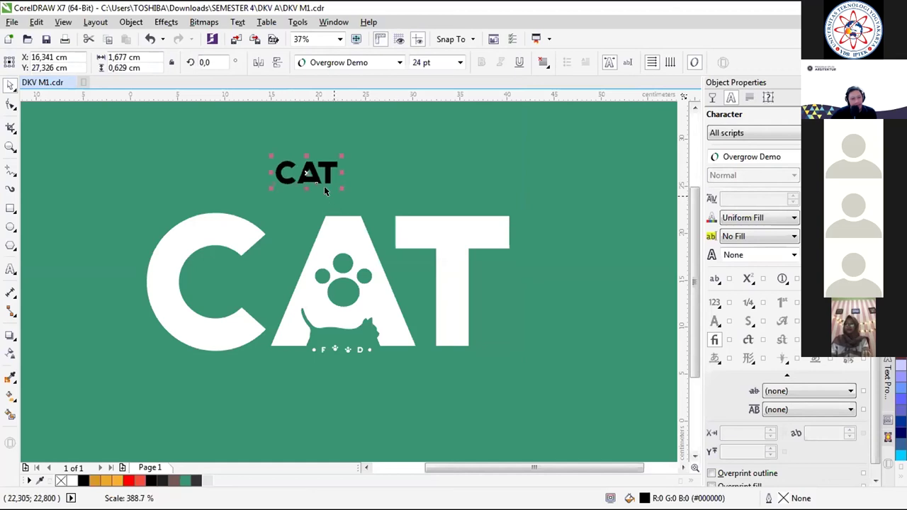
{"action": "left_click_drag", "start_coordinate": [272, 155], "coordinate": [241, 128]}
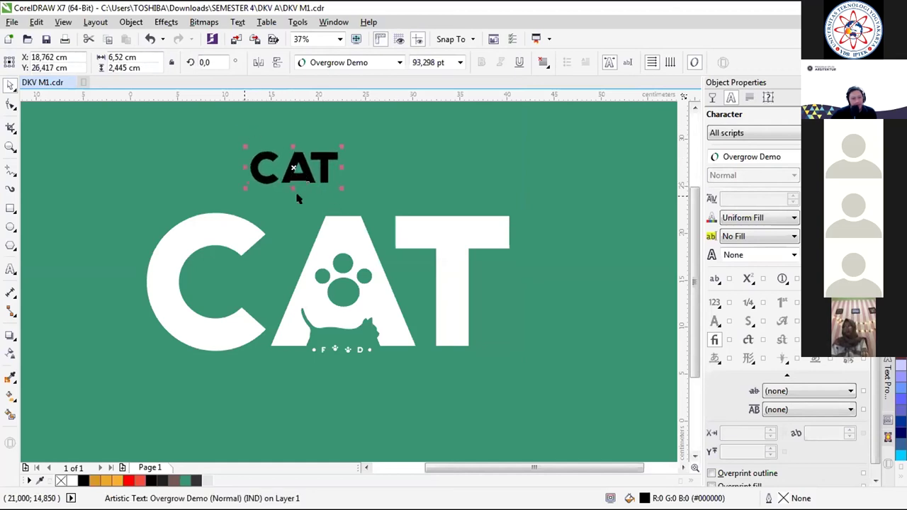
Step: Try reshaping the upper inner end of the white logo's letter C by moving its curve node, and revert the change
{"action": "left_click", "coordinate": [224, 239]}
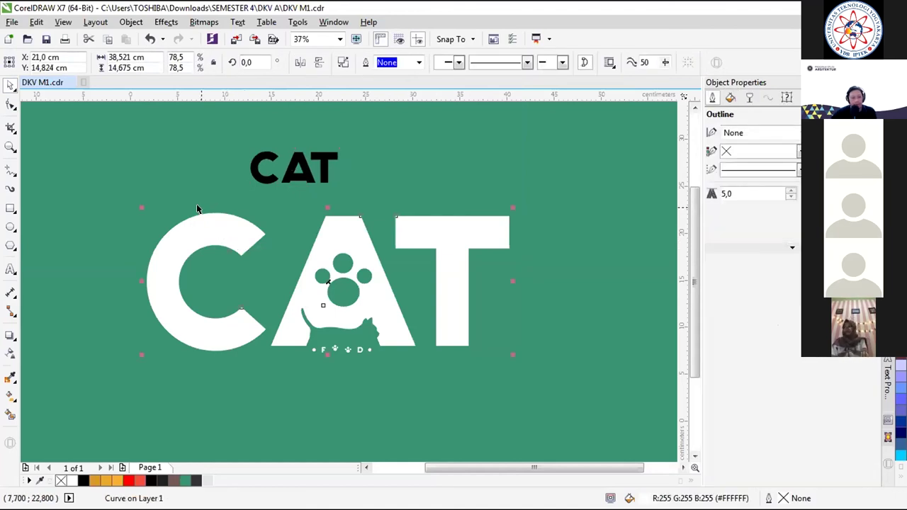
{"action": "right_click", "coordinate": [144, 183]}
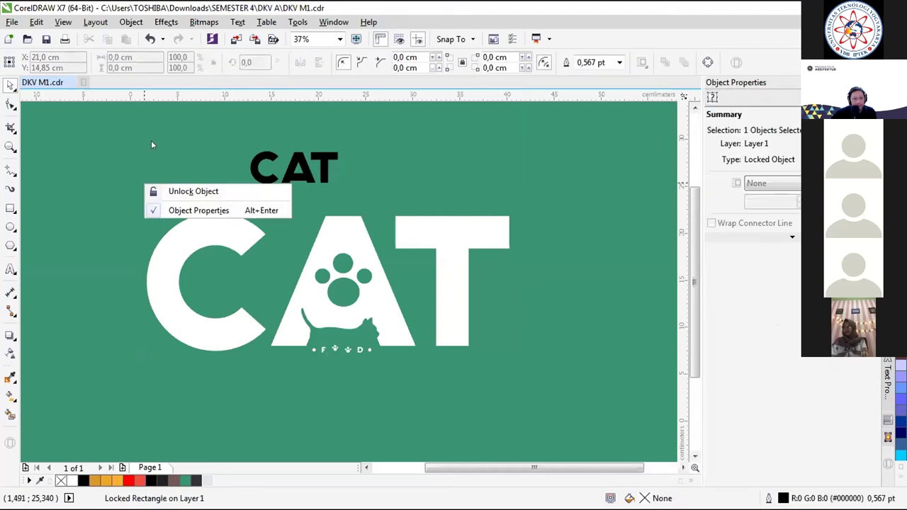
{"action": "left_click", "coordinate": [10, 104]}
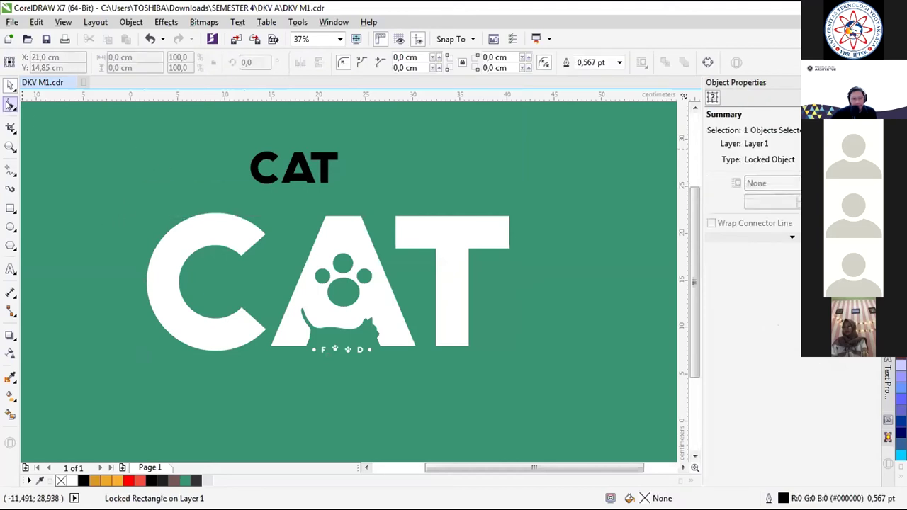
{"action": "left_click", "coordinate": [238, 262]}
{"action": "left_click", "coordinate": [234, 233]}
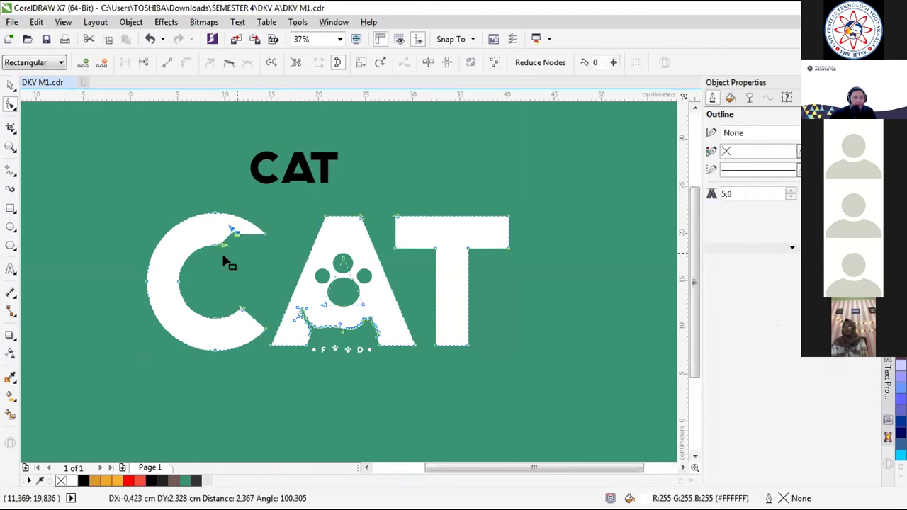
{"action": "left_click_drag", "start_coordinate": [212, 243], "coordinate": [260, 267]}
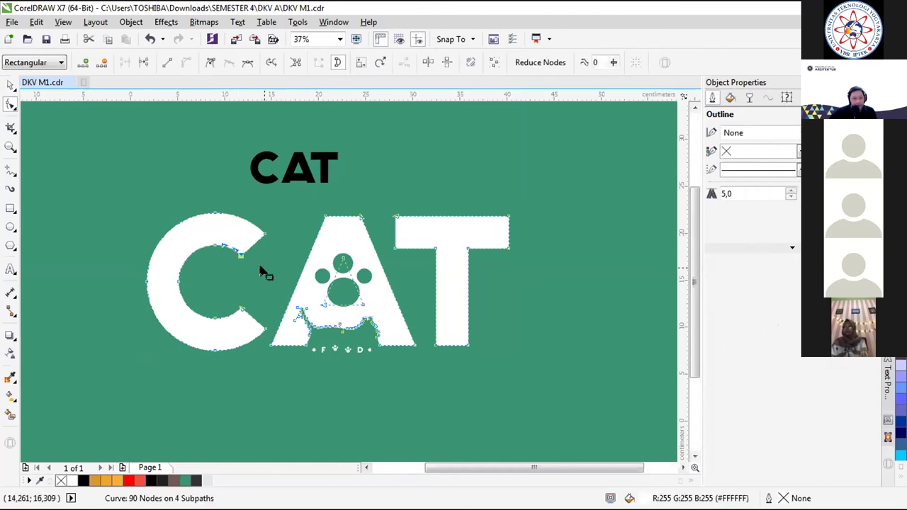
{"action": "key", "text": "space"}
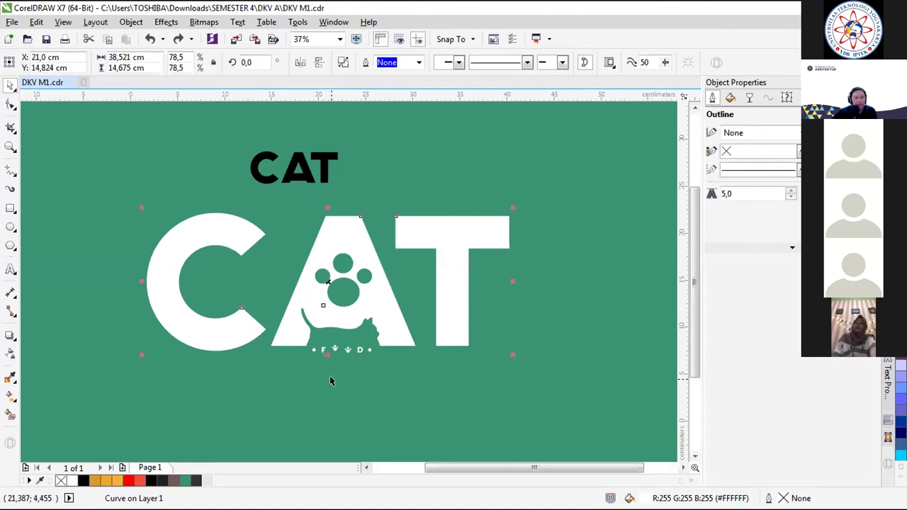
Step: Delete the black sample CAT text above the white logo
{"action": "left_click", "coordinate": [300, 179]}
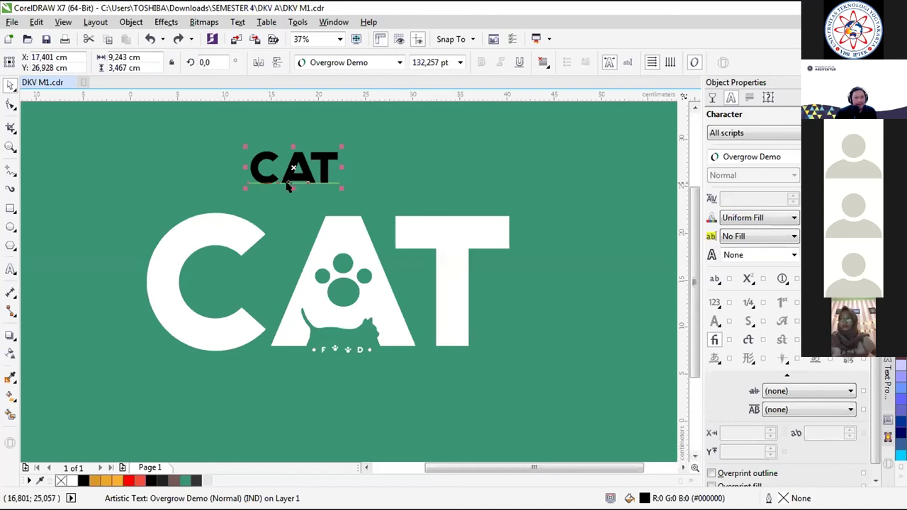
{"action": "key", "text": "Delete"}
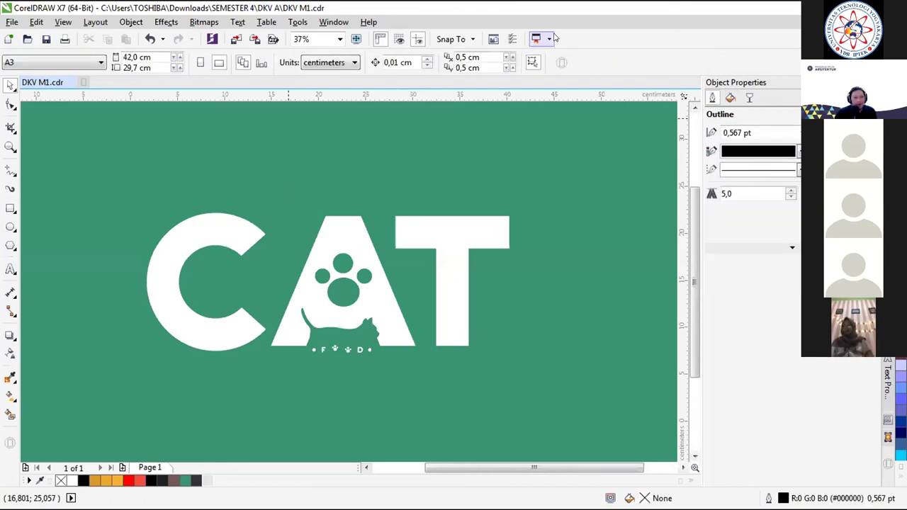